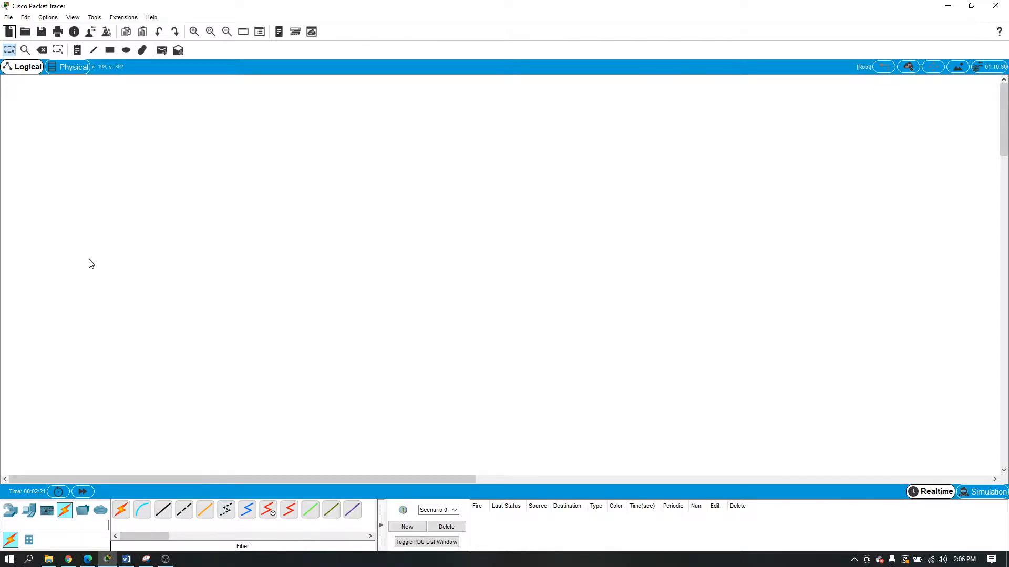
- Place four Router-PT generic routers in the middle of the workspace, arranged as the corners of a rectangle
left_click(11, 509)
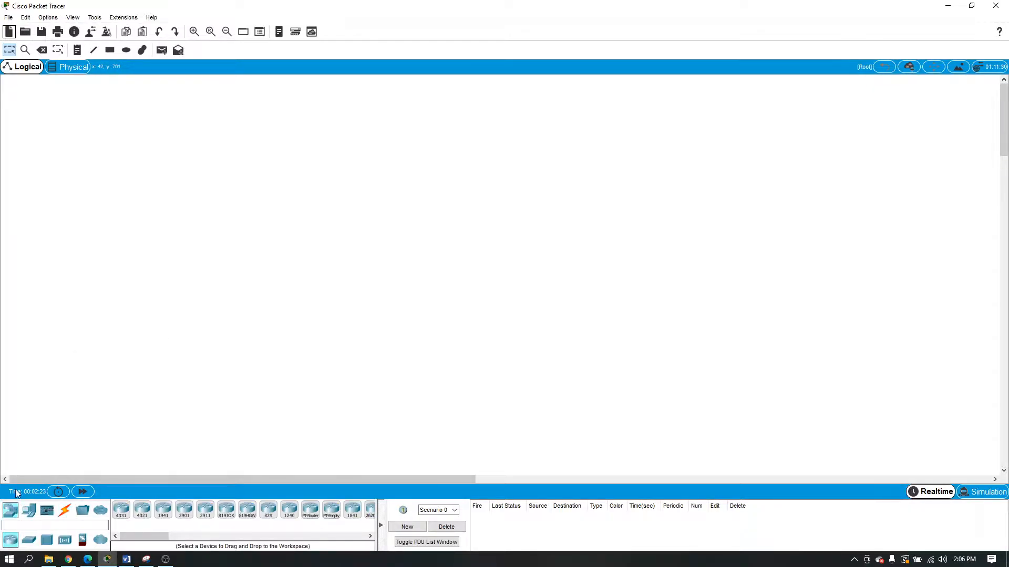
left_click(310, 510)
left_click(603, 303)
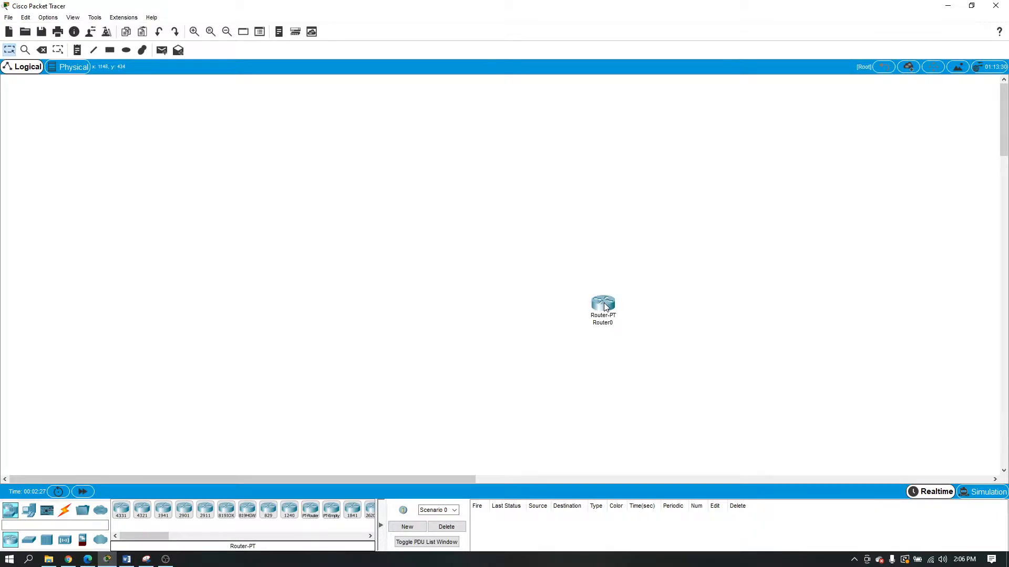
left_click(592, 204)
left_click(442, 204)
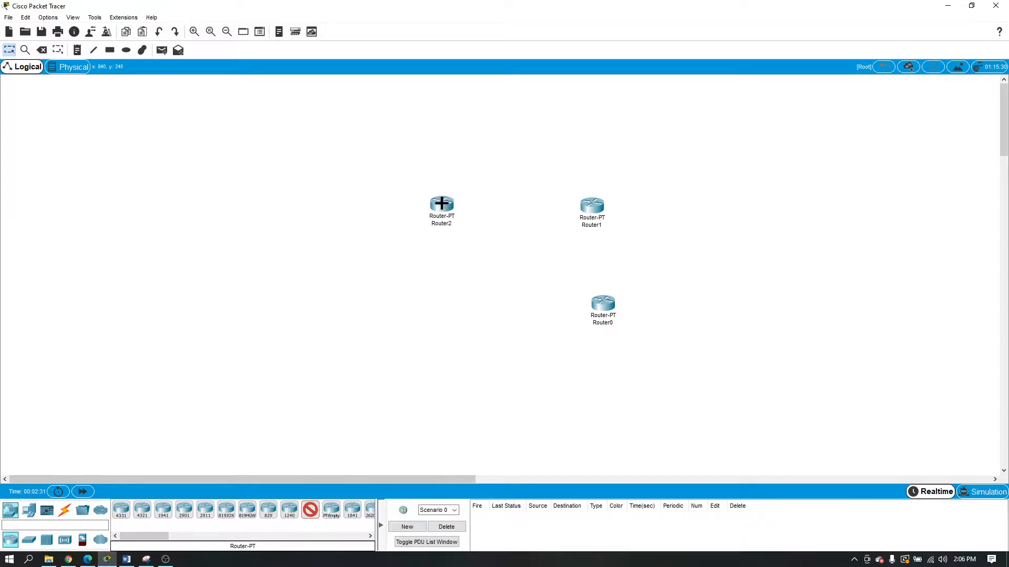
left_click(440, 304)
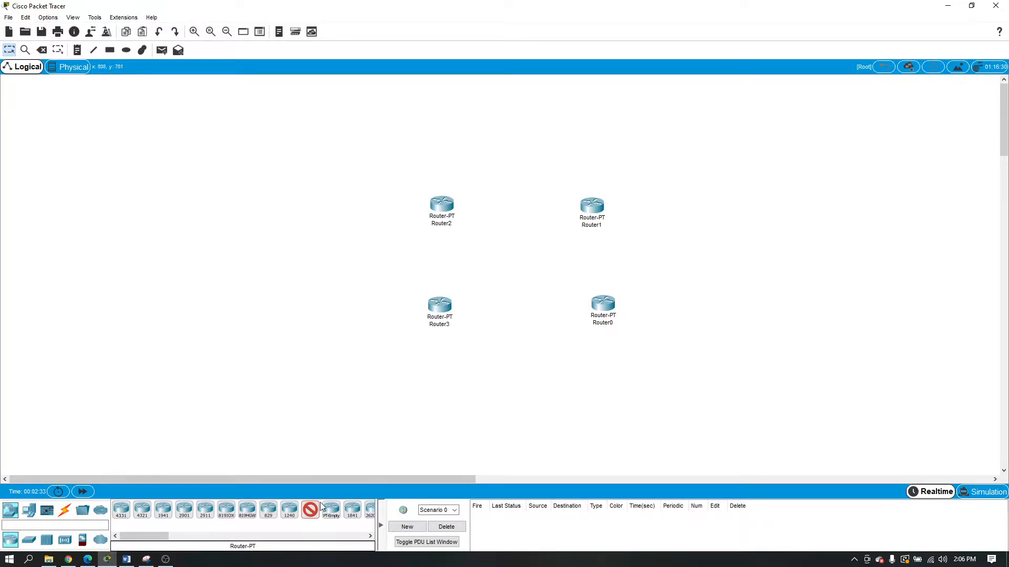
- Add a HomeRouter-PT-AC wireless router below and to the right of Router0
left_click(62, 541)
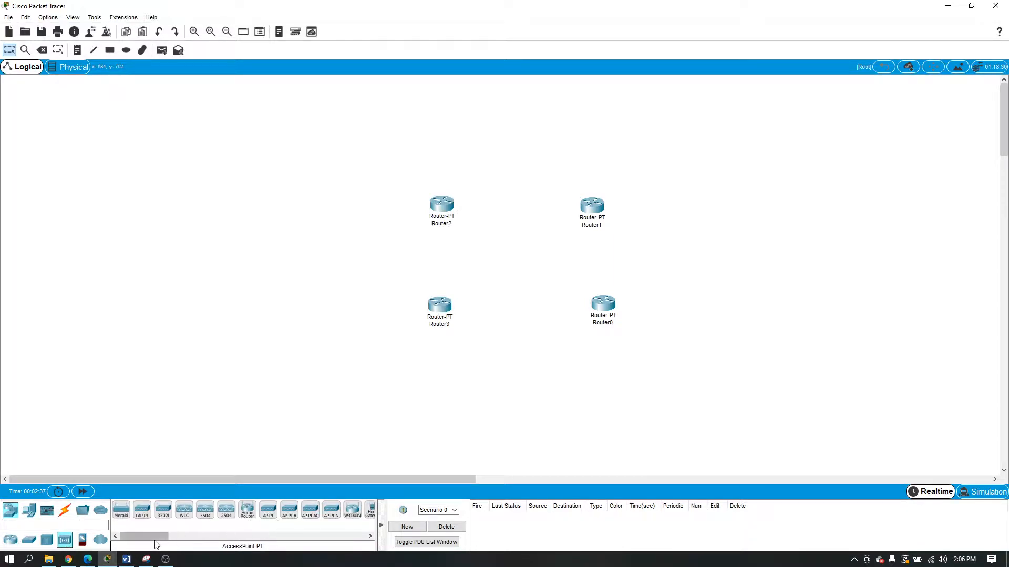
left_click_drag(156, 540, 182, 541)
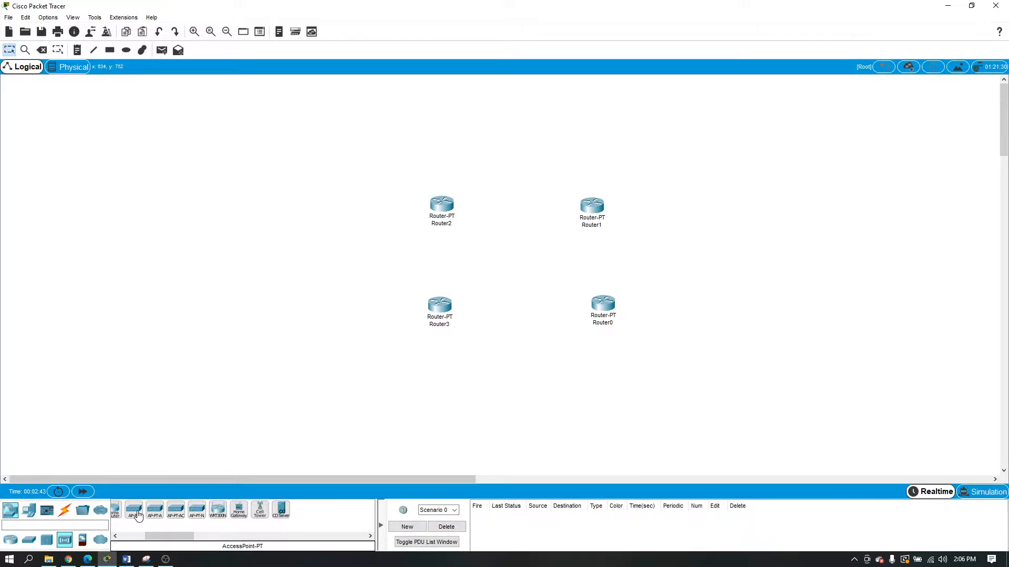
left_click(174, 519)
left_click_drag(178, 536, 153, 539)
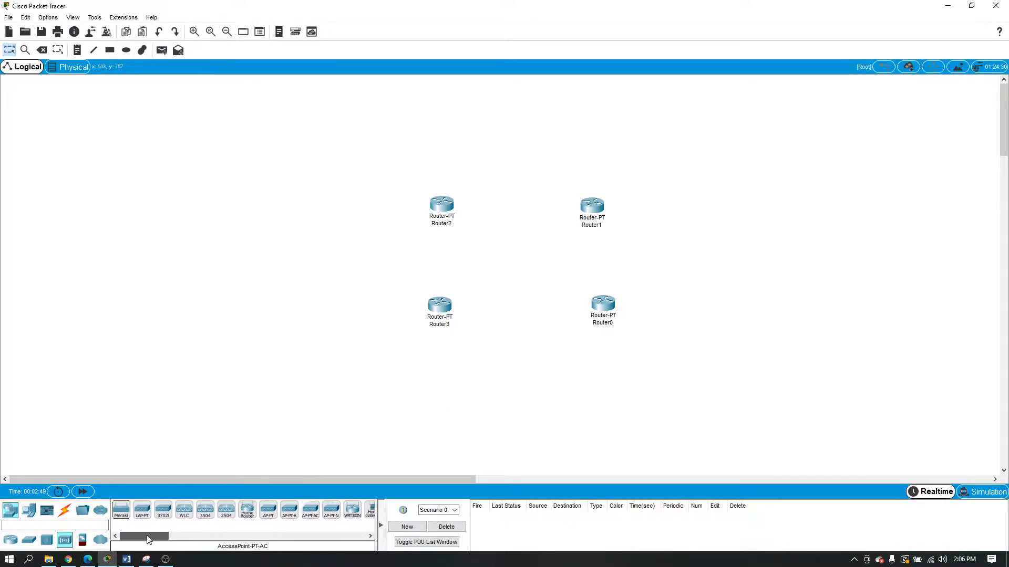
left_click(247, 510)
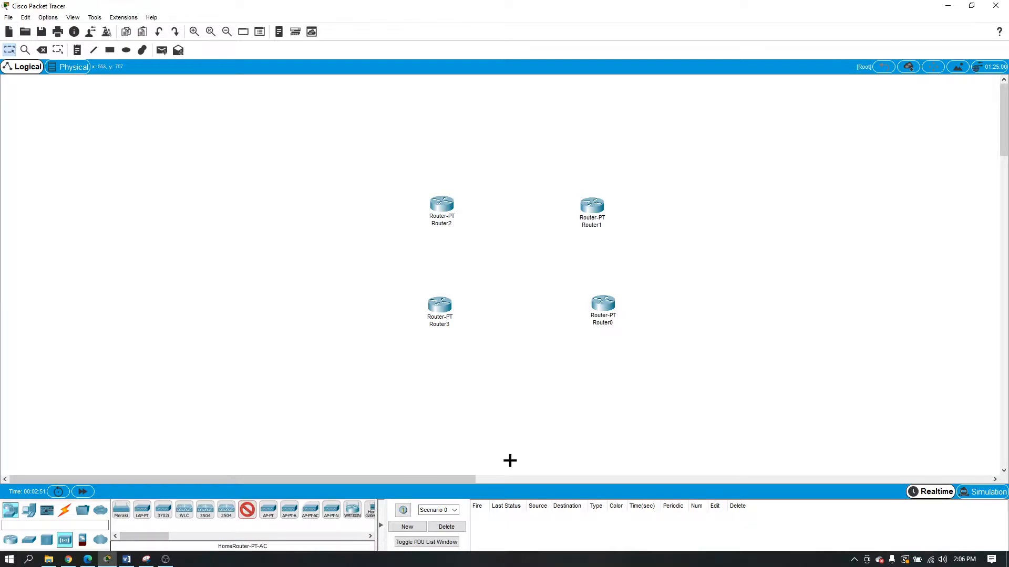
left_click(702, 350)
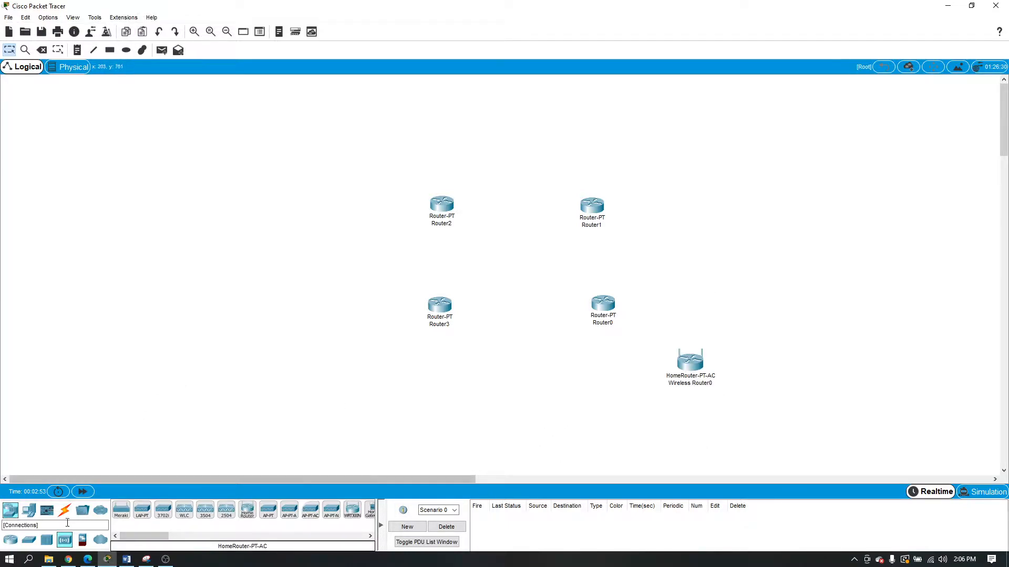
- Place four 2950-24 switches, one on the outer side of each of the four Router-PT routers
left_click(29, 539)
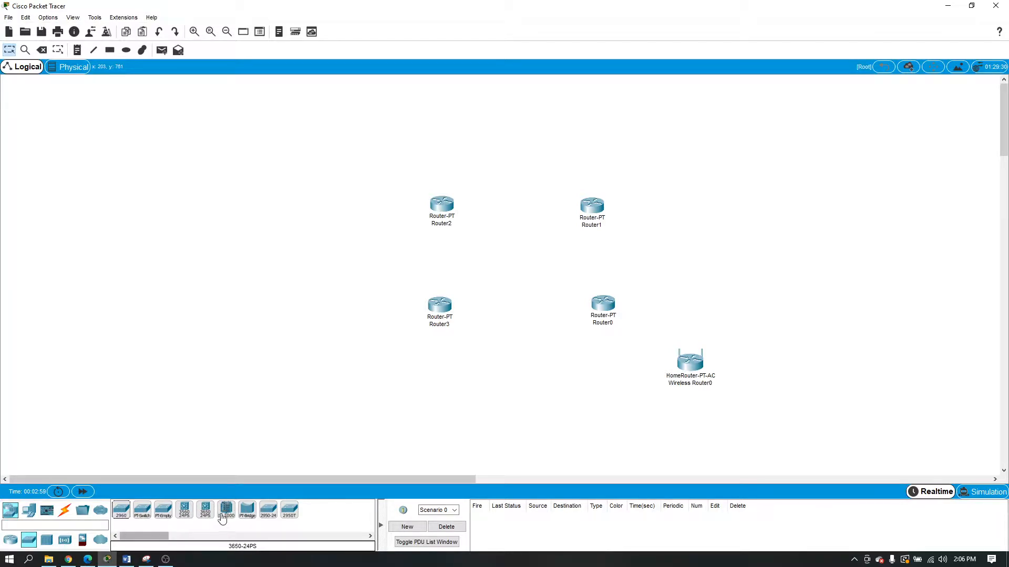
left_click(268, 519)
left_click(268, 512)
left_click(268, 514)
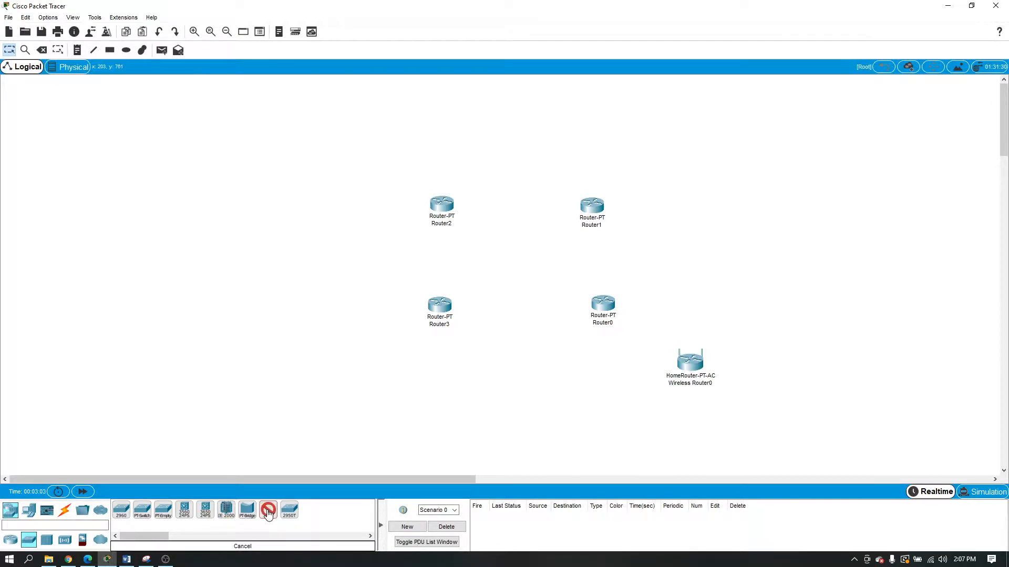
left_click(697, 281)
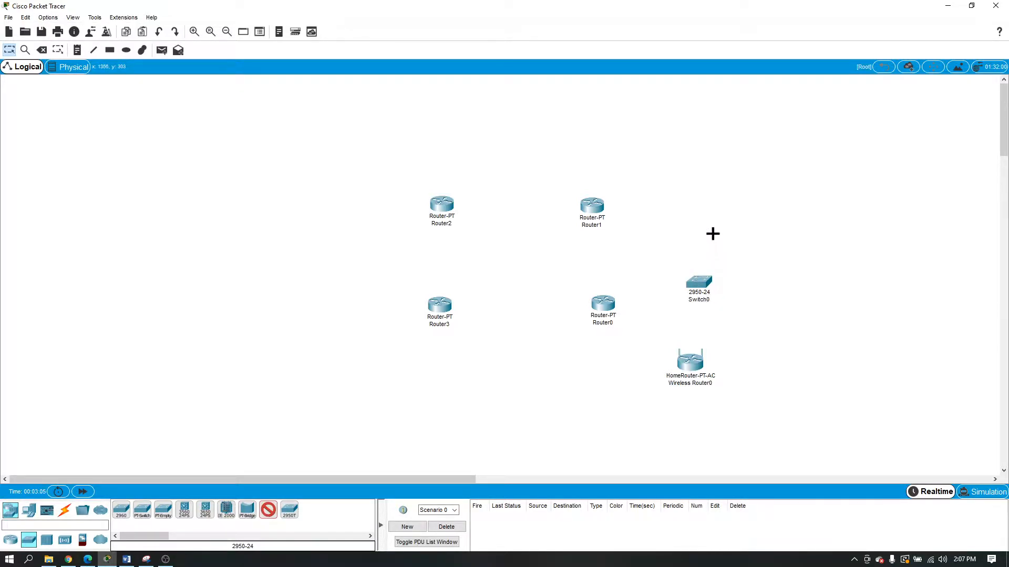
left_click(696, 183)
left_click(380, 171)
left_click(344, 328)
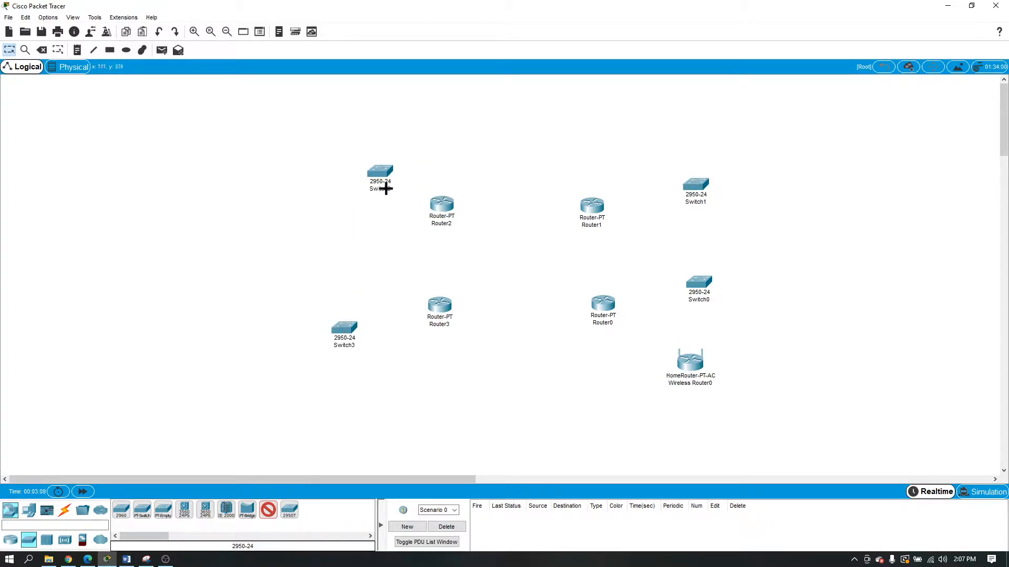
left_click(267, 510)
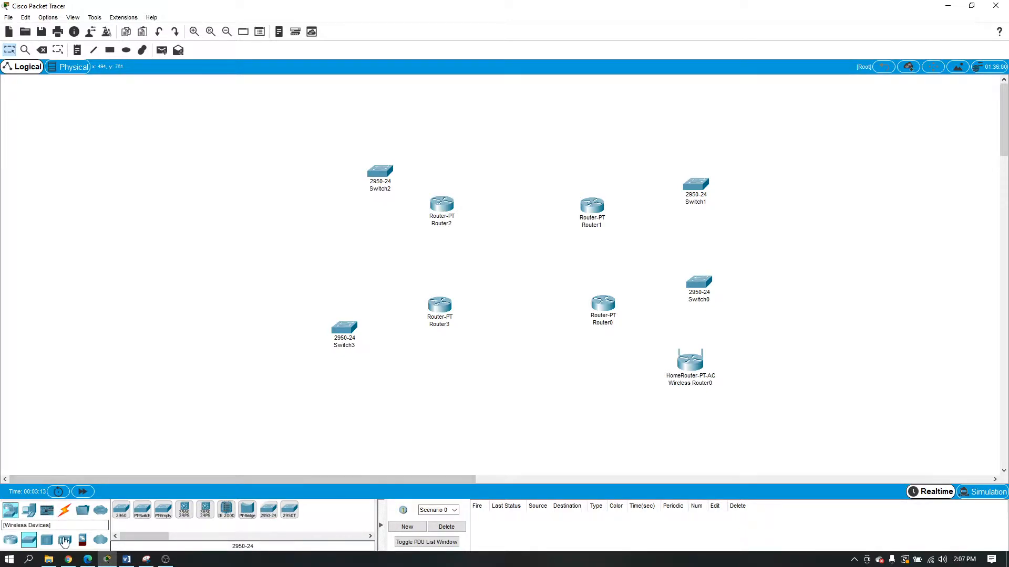
- Add a wireless tablet and a smartphone below the HomeRouter-PT-AC wireless router
left_click(25, 510)
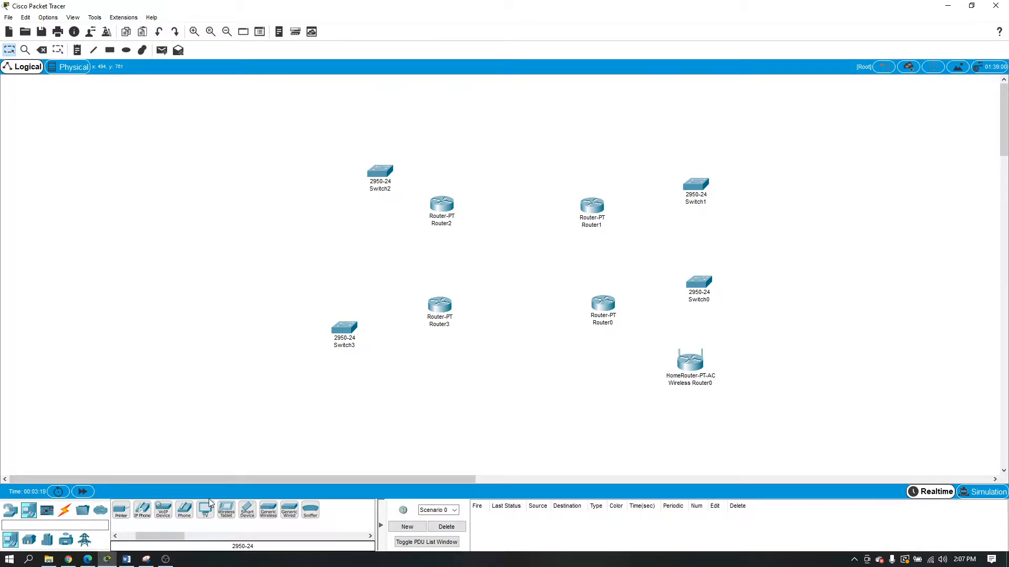
left_click(233, 512)
left_click(630, 425)
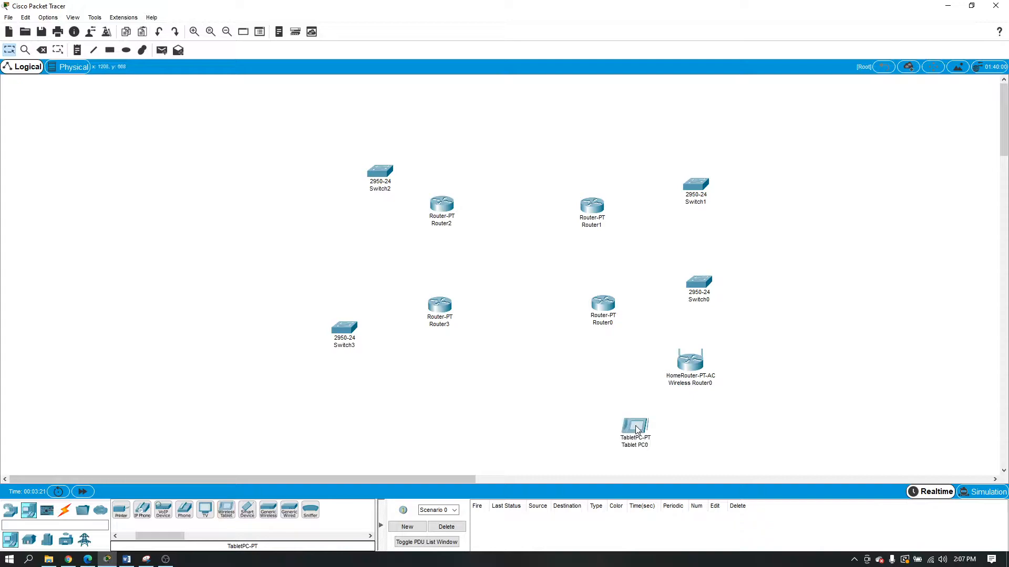
left_click(254, 517)
left_click(729, 429)
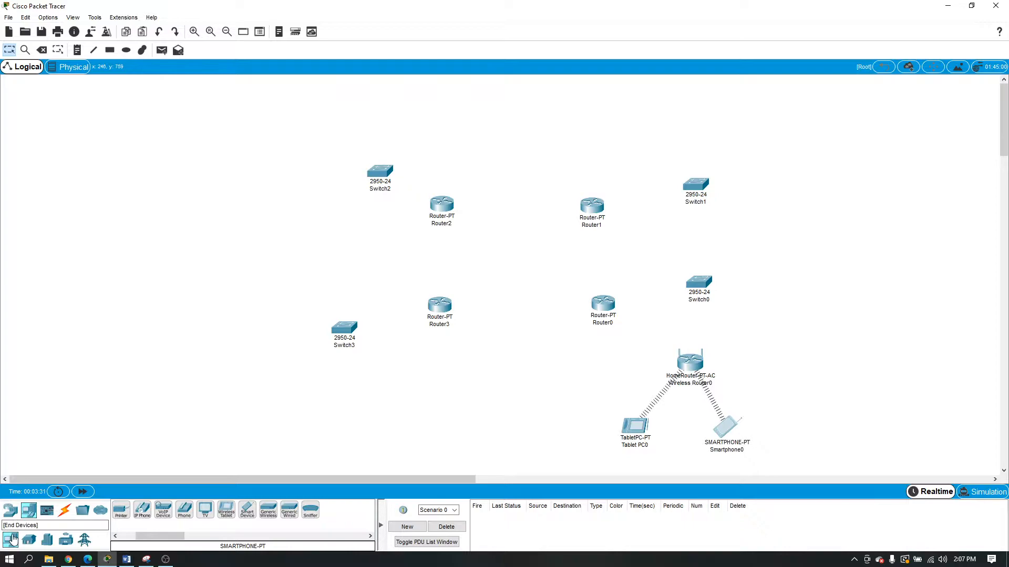
- Place eight PC-PT computers around the network, two near each of the four 2950-24 switches
left_click_drag(147, 536, 131, 536)
left_click(120, 513)
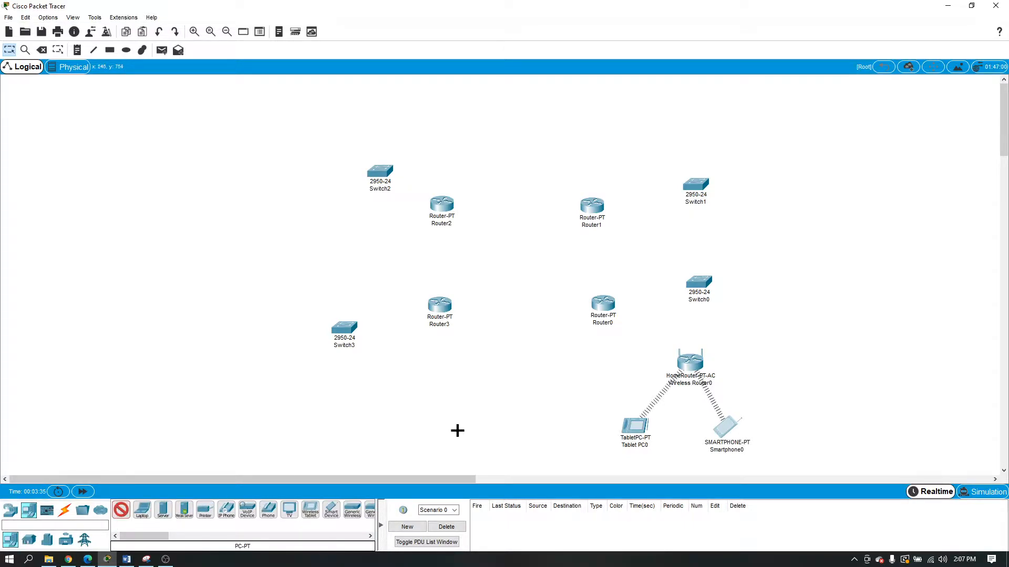
left_click(787, 306)
left_click(781, 259)
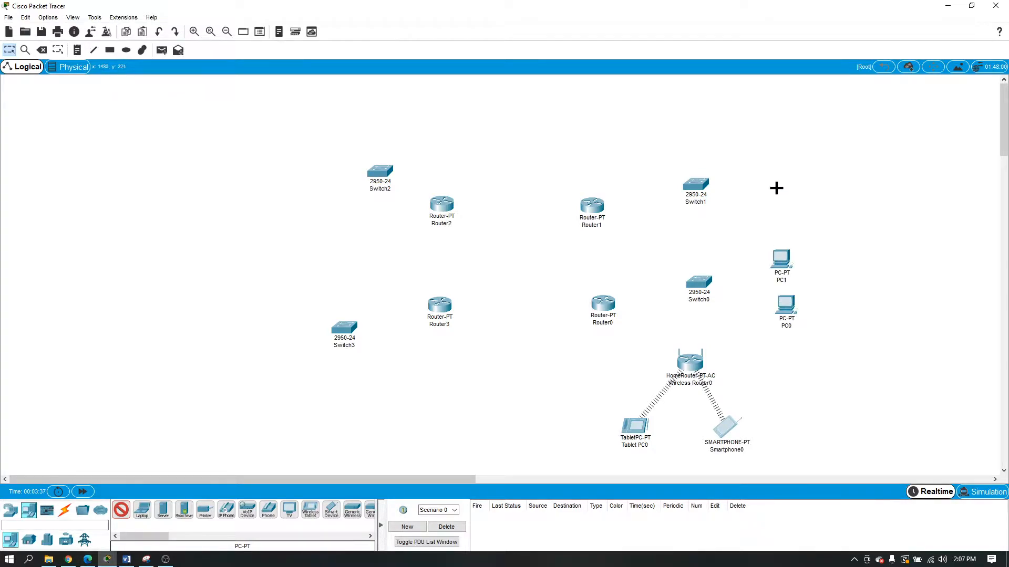
left_click(767, 181)
left_click(729, 134)
left_click(355, 122)
left_click(277, 179)
left_click(219, 319)
left_click(252, 395)
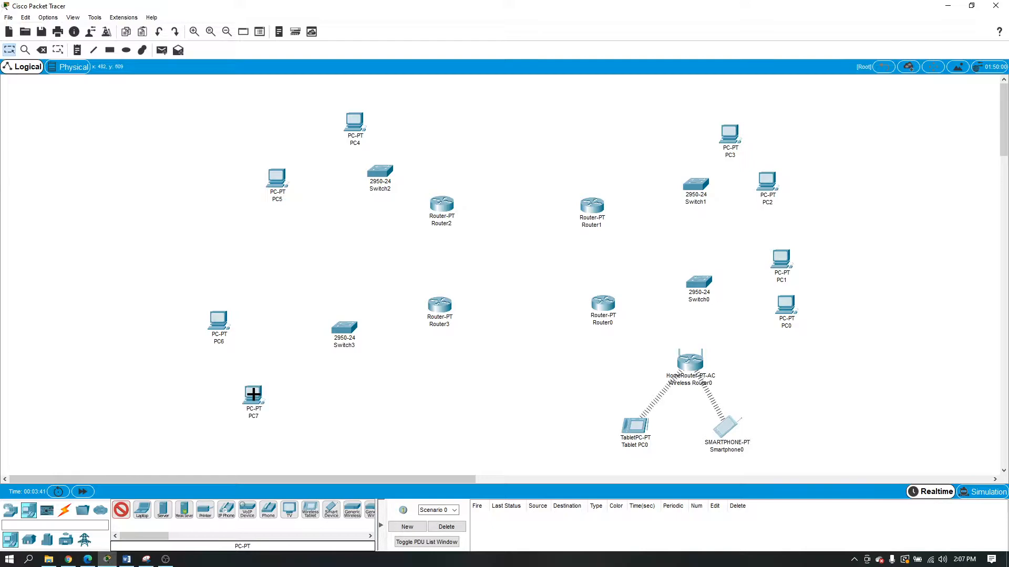
left_click(124, 514)
- Connect Router0 to Router1 and to Router3 using the automatically chosen connection type
left_click(64, 513)
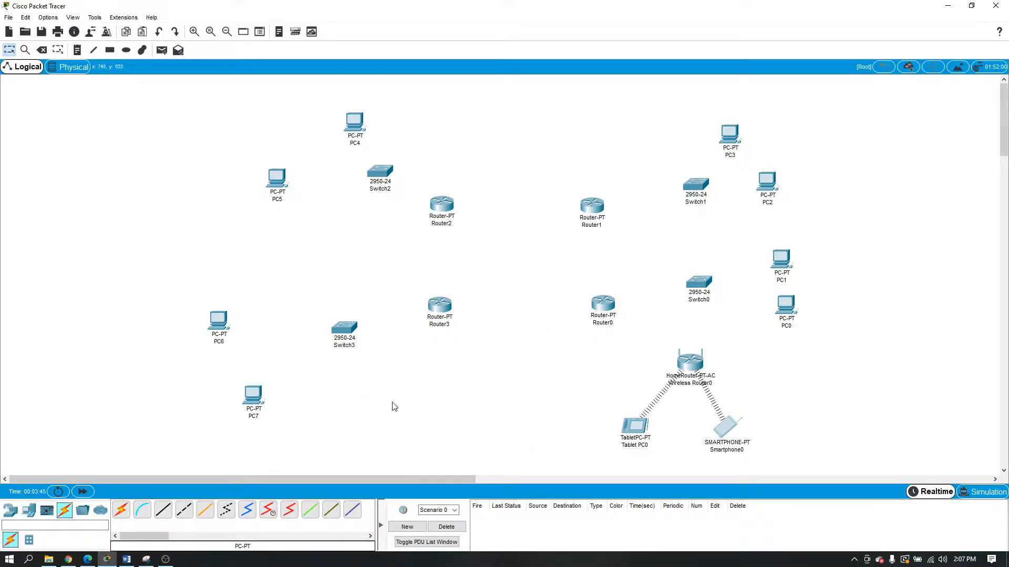
left_click(121, 509)
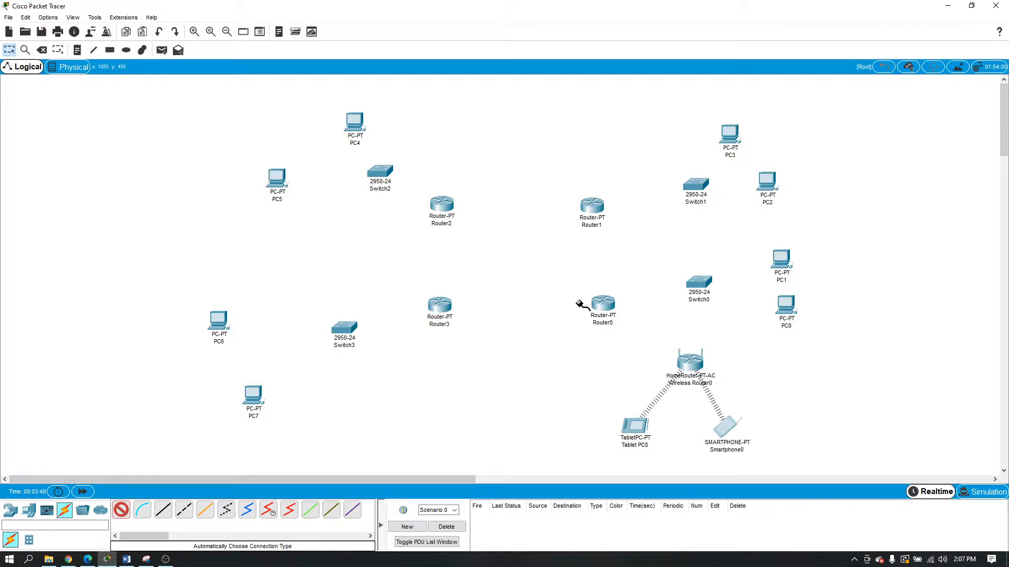
left_click(605, 307)
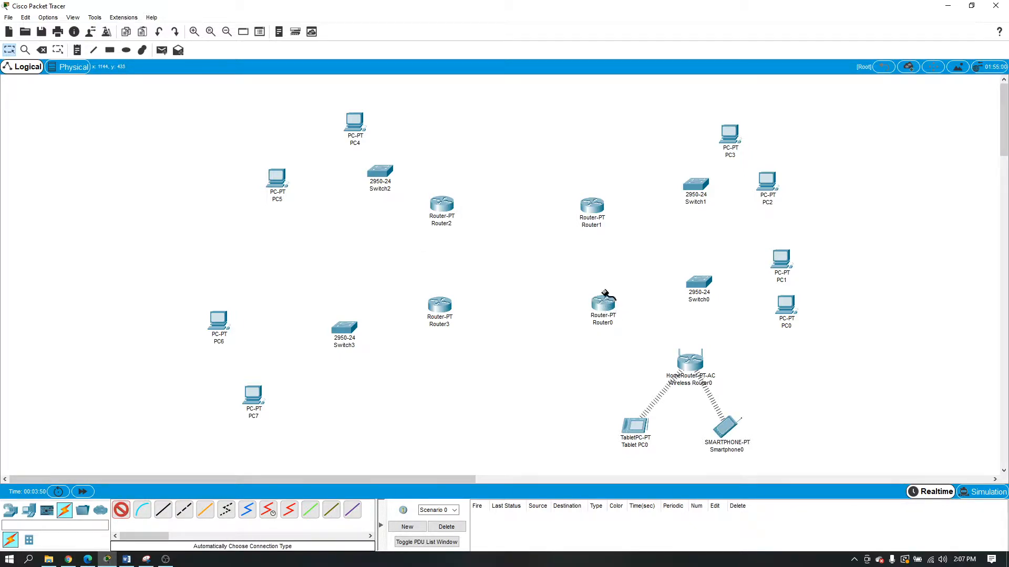
left_click(593, 210)
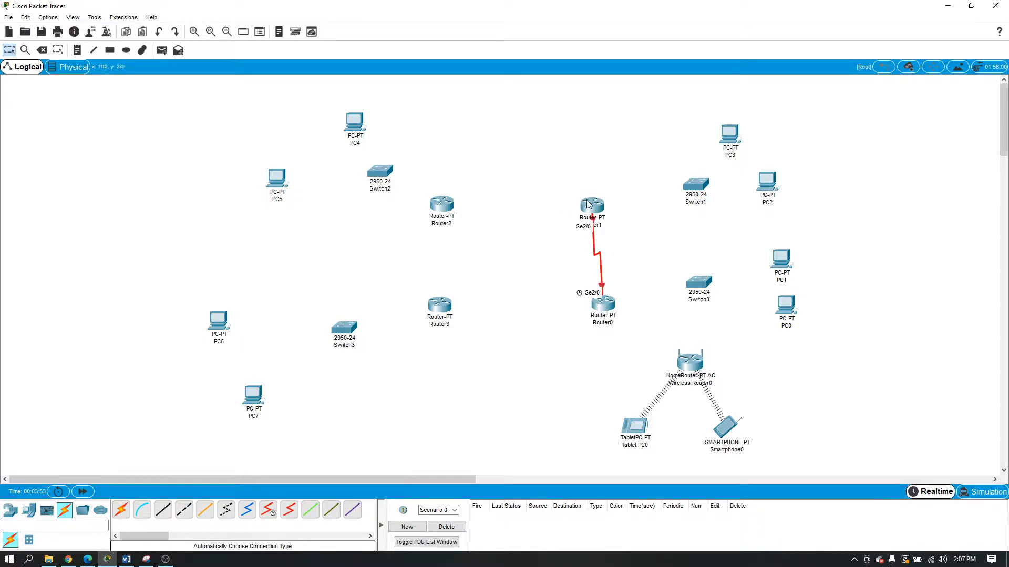
left_click(121, 510)
left_click(609, 299)
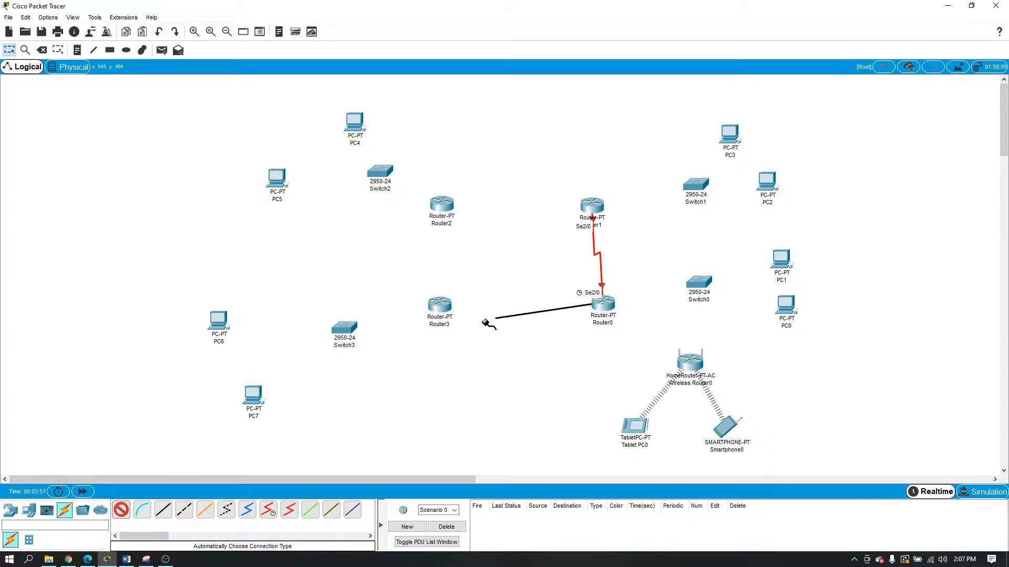
left_click(440, 305)
- Connect Router1 to Router2 and Router2 to Router3 with automatic connections, closing the router ring
left_click(592, 202)
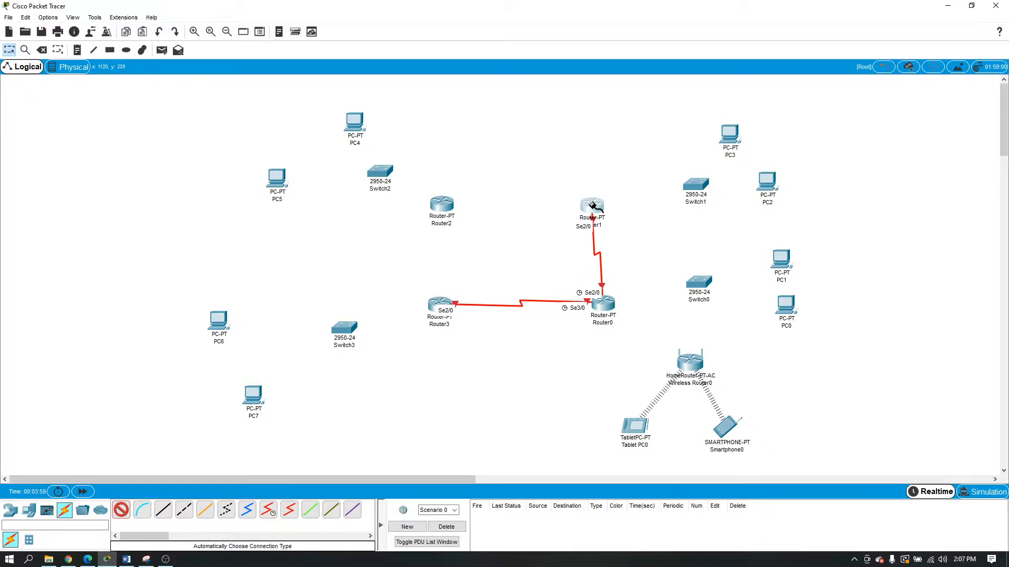
left_click(443, 205)
left_click(443, 208)
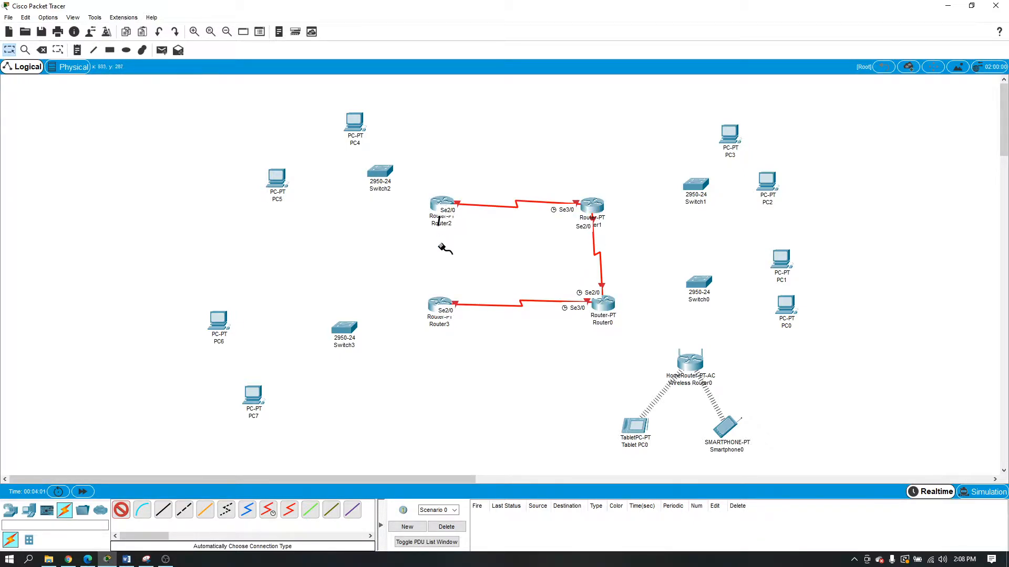
left_click(439, 305)
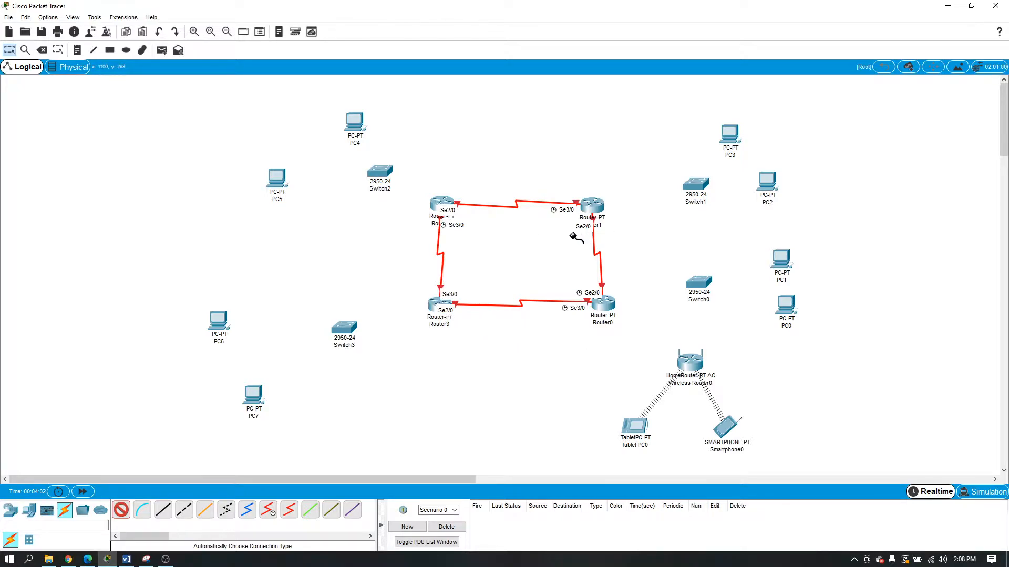
- Connect Router0 to Wireless Router0 and to Switch0 with automatically chosen cables
left_click(605, 305)
left_click(691, 364)
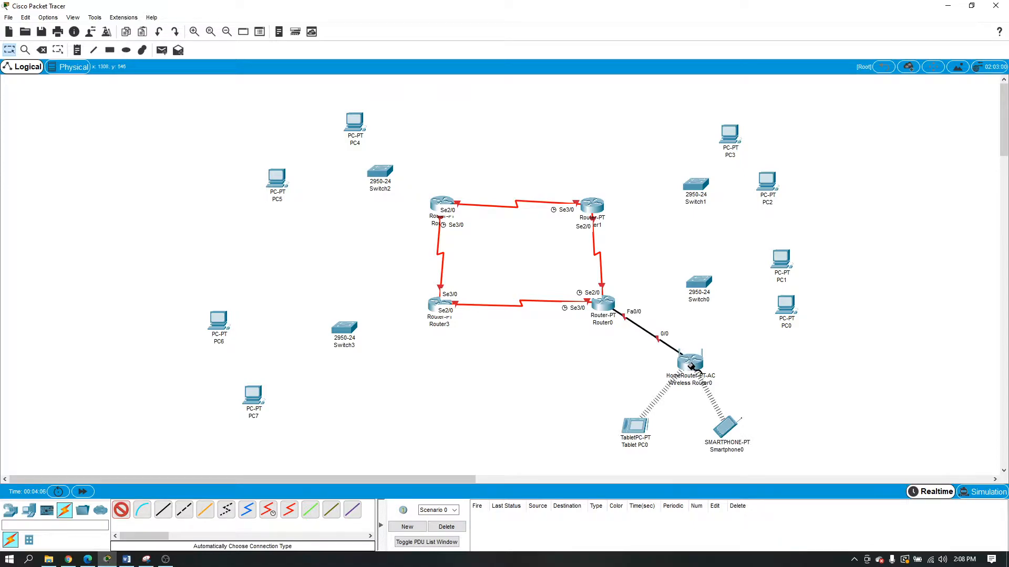
left_click(615, 305)
left_click(699, 286)
- Connect Router1 to Switch1, Router2 to Switch2 and Router3 to Switch3 with automatically chosen cables
left_click(592, 206)
left_click(696, 184)
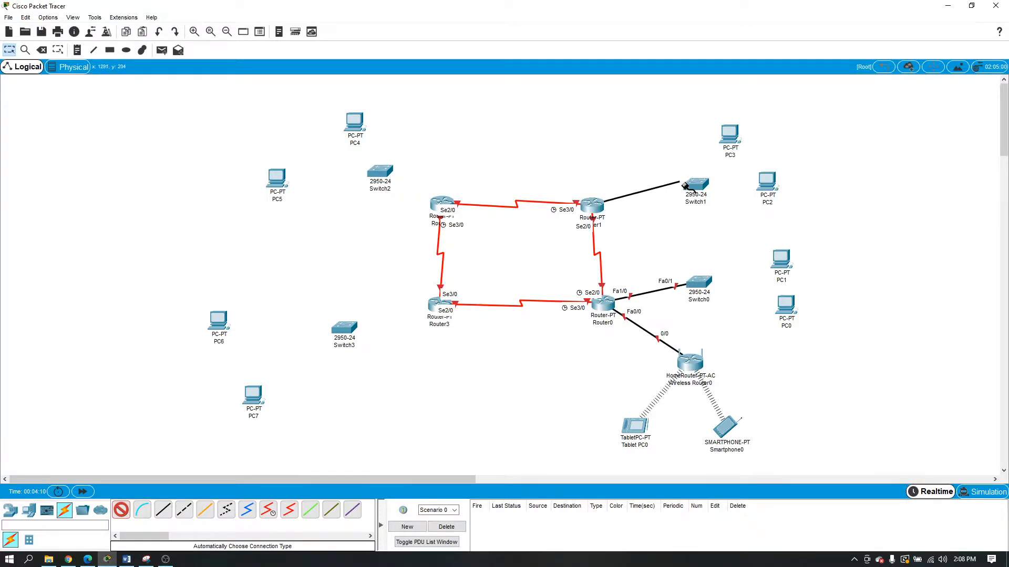
left_click(440, 203)
left_click(378, 175)
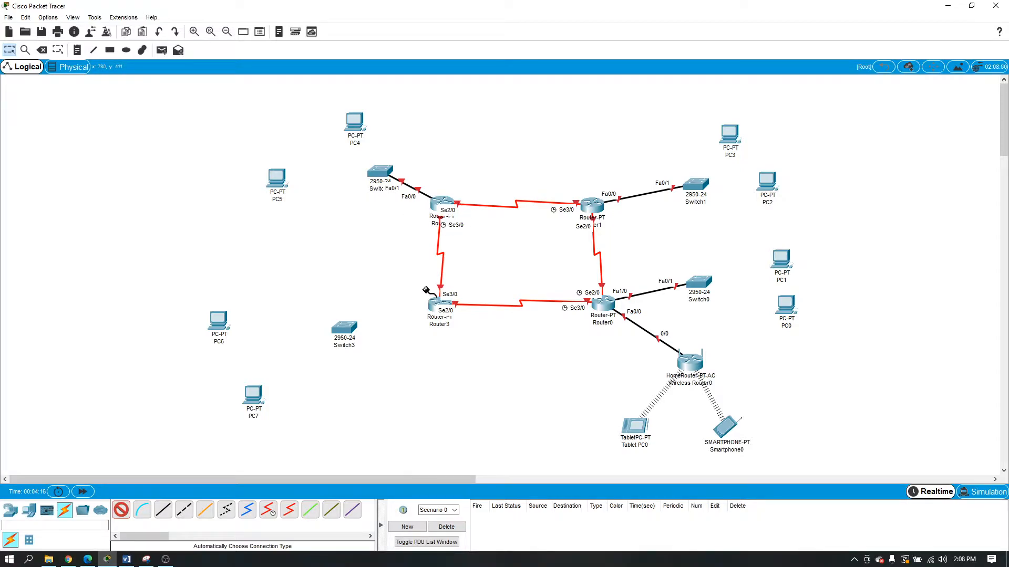
left_click(438, 305)
left_click(348, 331)
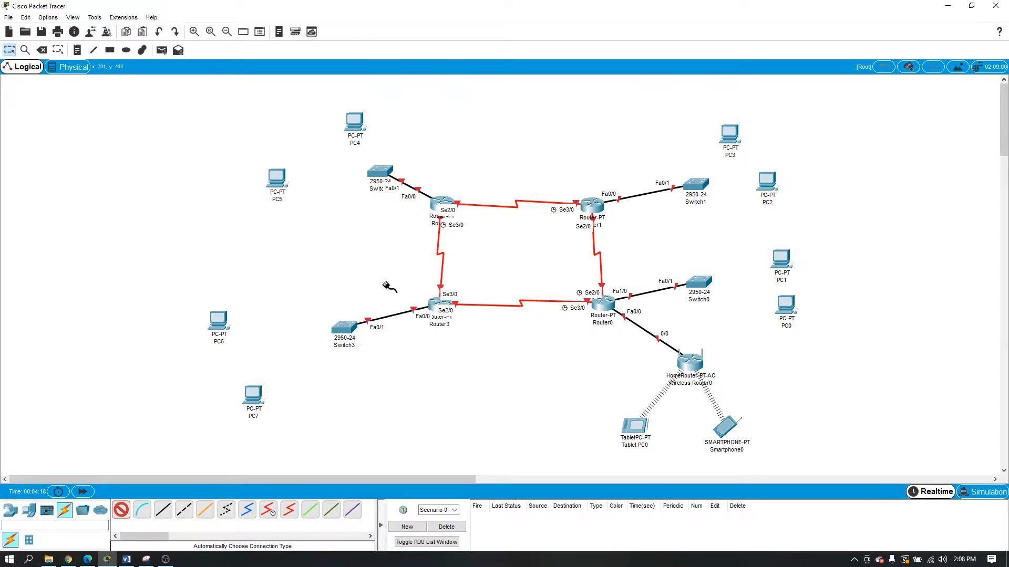
- Connect Switch0 to PC0 and PC1, and Switch1 to PC2 and PC3, with automatically chosen cables
left_click(703, 287)
left_click(786, 307)
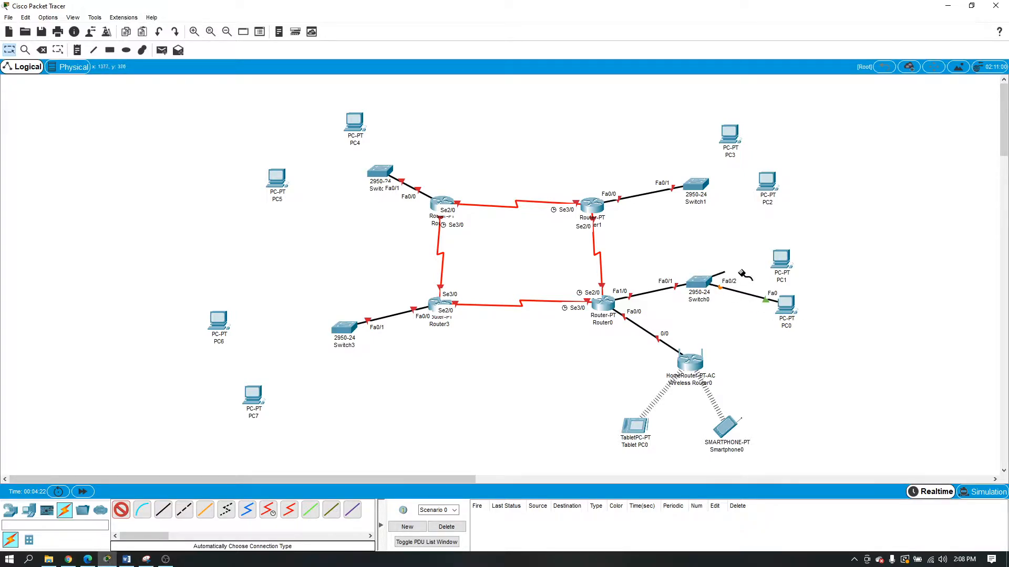
left_click(781, 260)
left_click(698, 185)
left_click(763, 185)
left_click(698, 185)
left_click(728, 150)
- Connect Switch2 to PC4 and PC5 with automatically chosen cables
left_click(378, 170)
left_click(354, 122)
left_click(380, 171)
left_click(283, 188)
- Connect Switch3 to PC6 and PC7 with automatically chosen cables
left_click(338, 328)
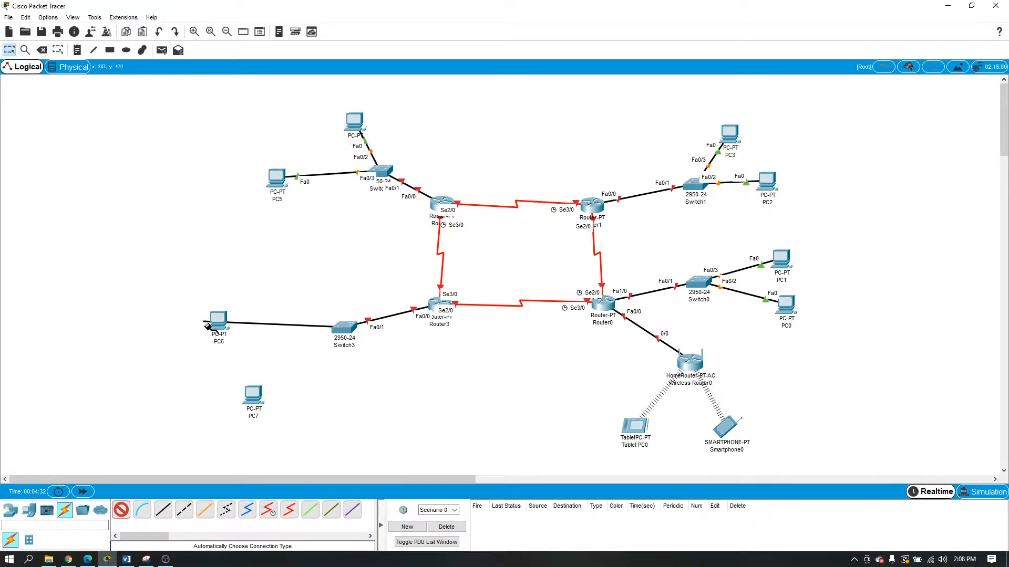
left_click(218, 321)
left_click(347, 328)
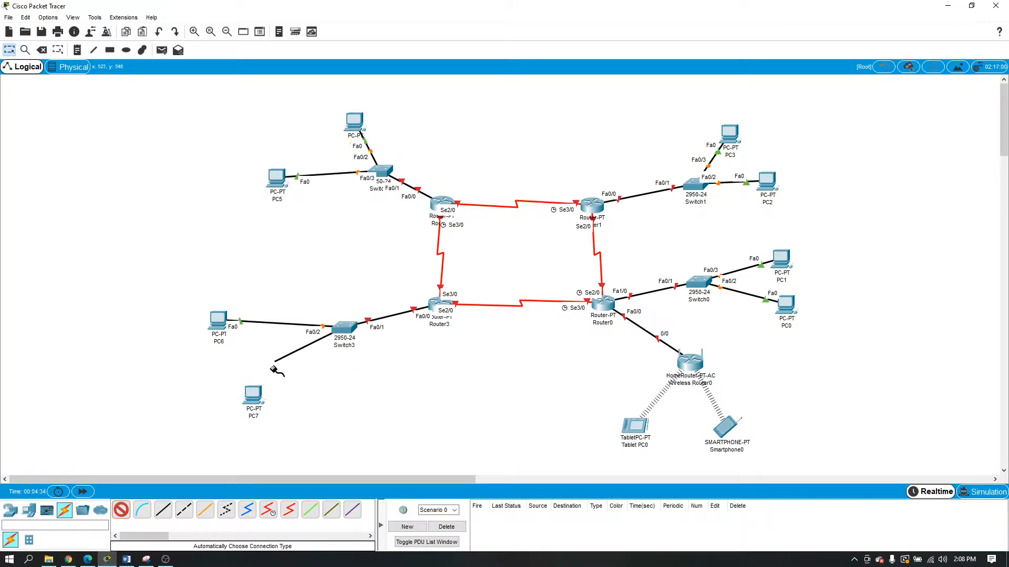
left_click(252, 395)
key("Escape")
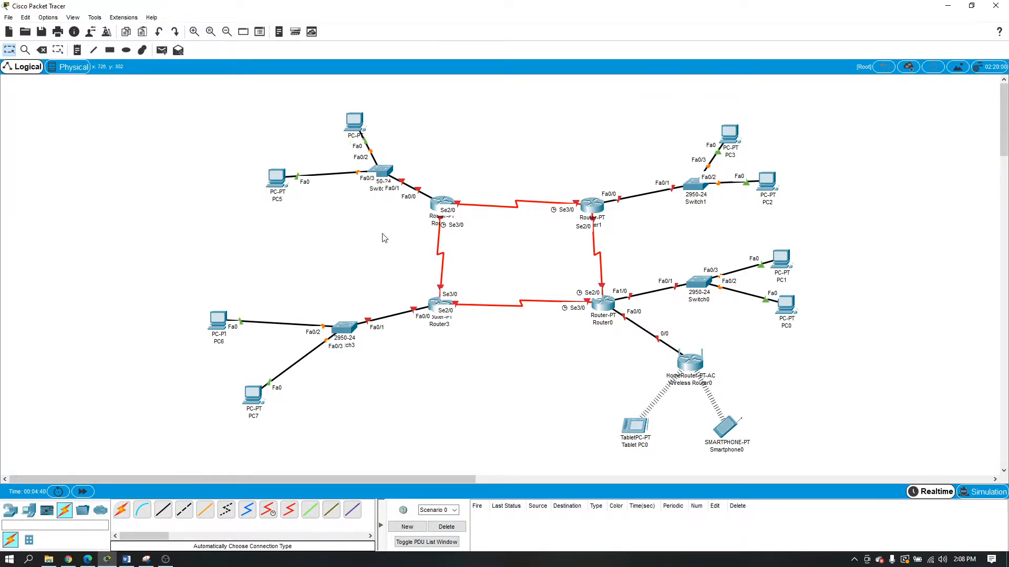
- Shift Smartphone0 slightly away from Tablet PC0, keeping it below the wireless router
left_click_drag(734, 430, 742, 419)
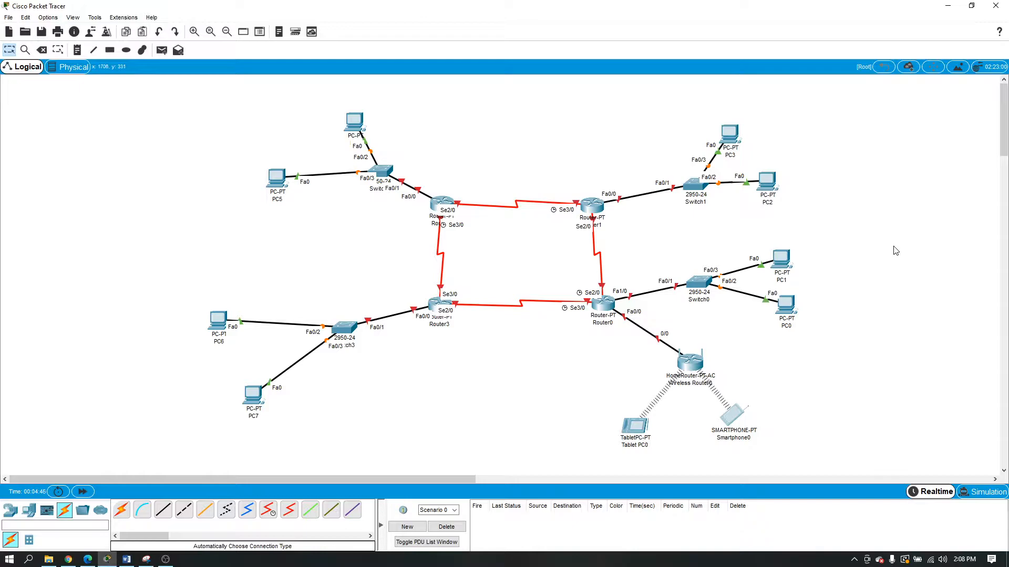
left_click_drag(729, 418, 728, 428)
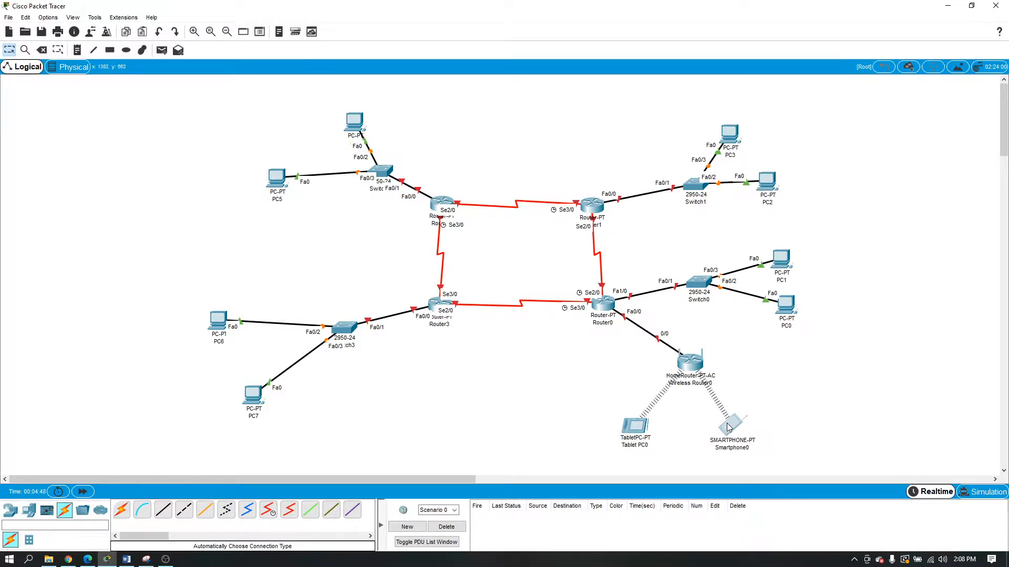
- Give PC0 the static IPv4 address 192.168.1.3 with subnet mask 255.255.255.0
left_click(789, 306)
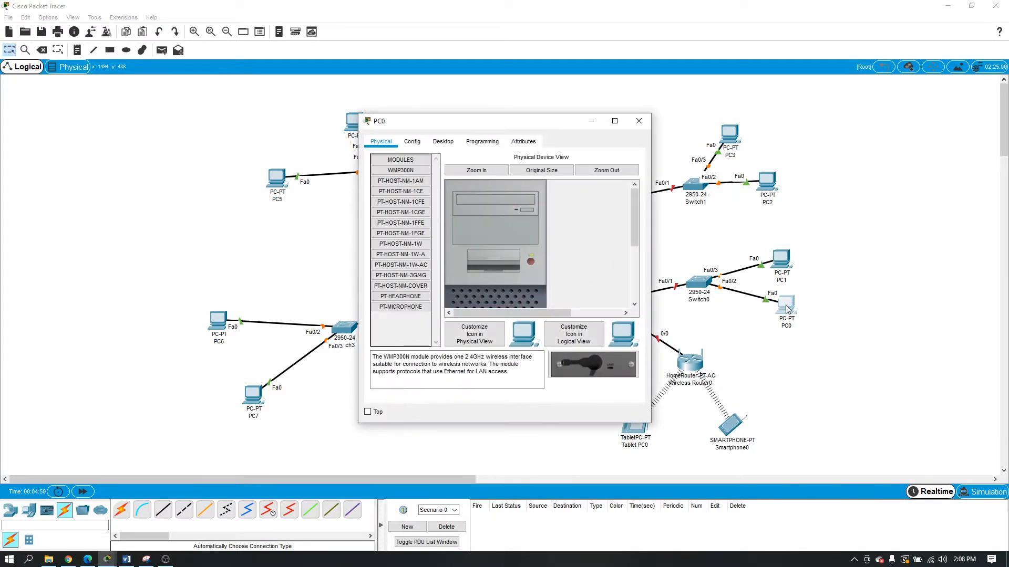
left_click(443, 141)
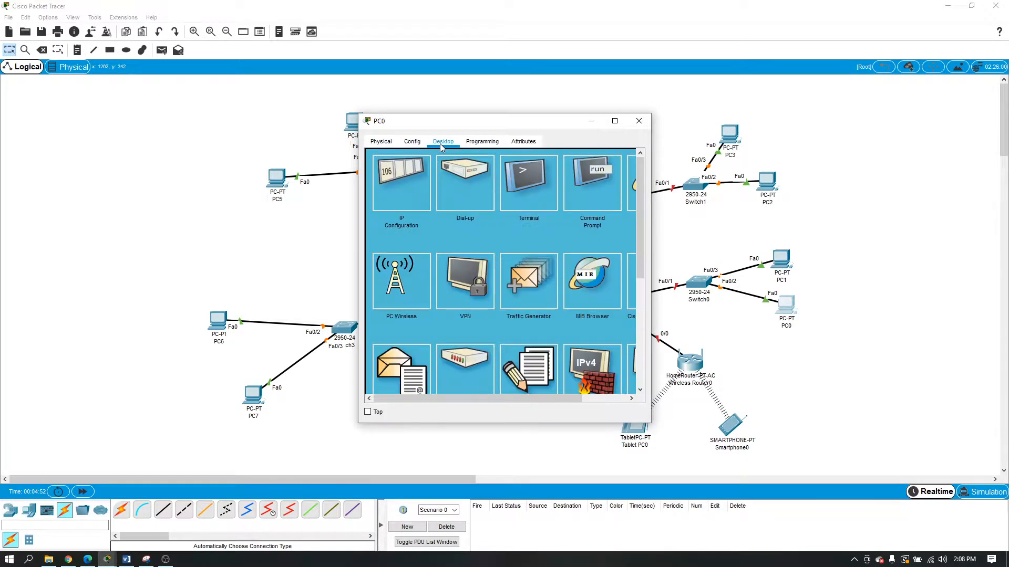
left_click(419, 182)
left_click(490, 216)
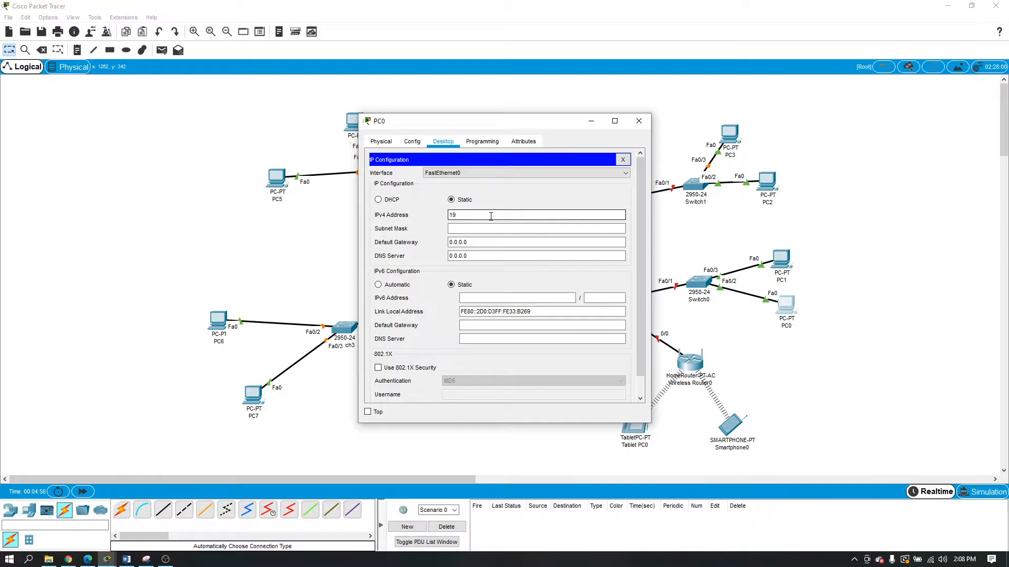
type("192.268")
key("BackSpace")
key("BackSpace")
type("68.1.3")
key("Tab")
- Set PC0's default gateway to 192.168.1.1 and close its configuration window
key("Tab")
type("18=92")
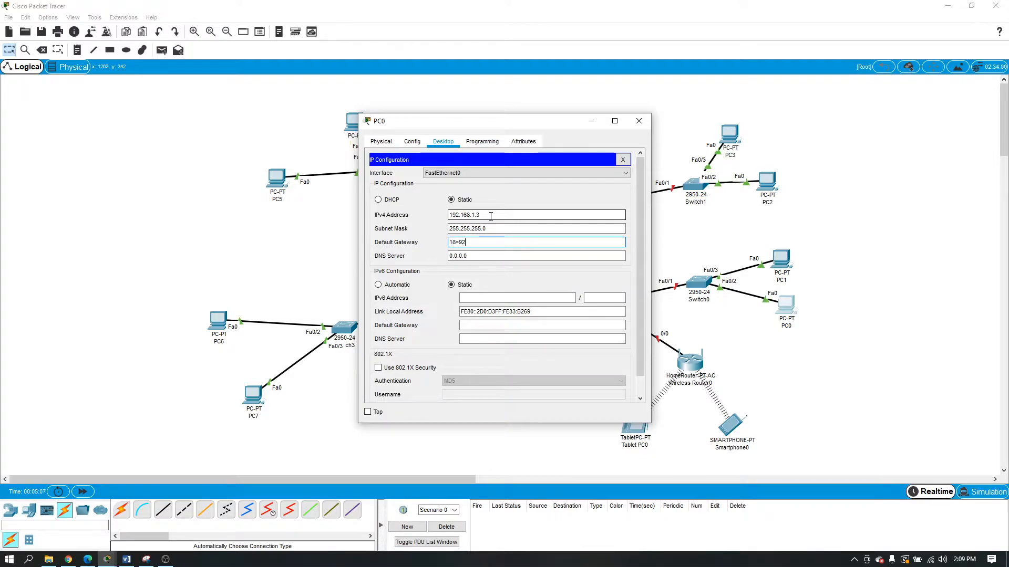
type(".")
key("BackSpace")
key("BackSpace")
key("BackSpace")
key("BackSpace")
key("BackSpace")
type("92.168.1.1")
left_click(639, 121)
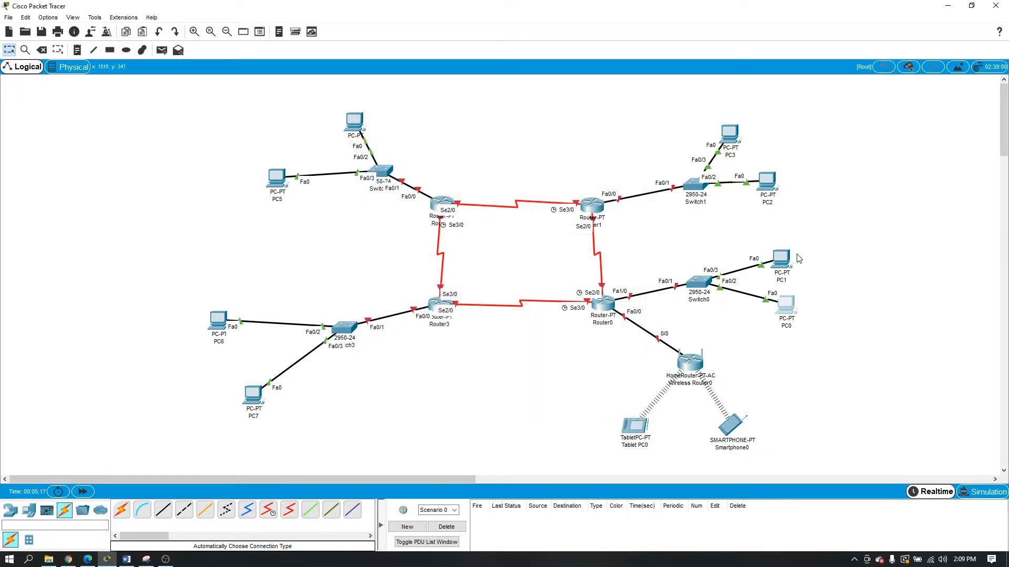
- Configure PC1 with static IPv4 address 192.168.1.4, subnet mask 255.255.255.0 and default gateway 192.168.1.1
left_click(782, 259)
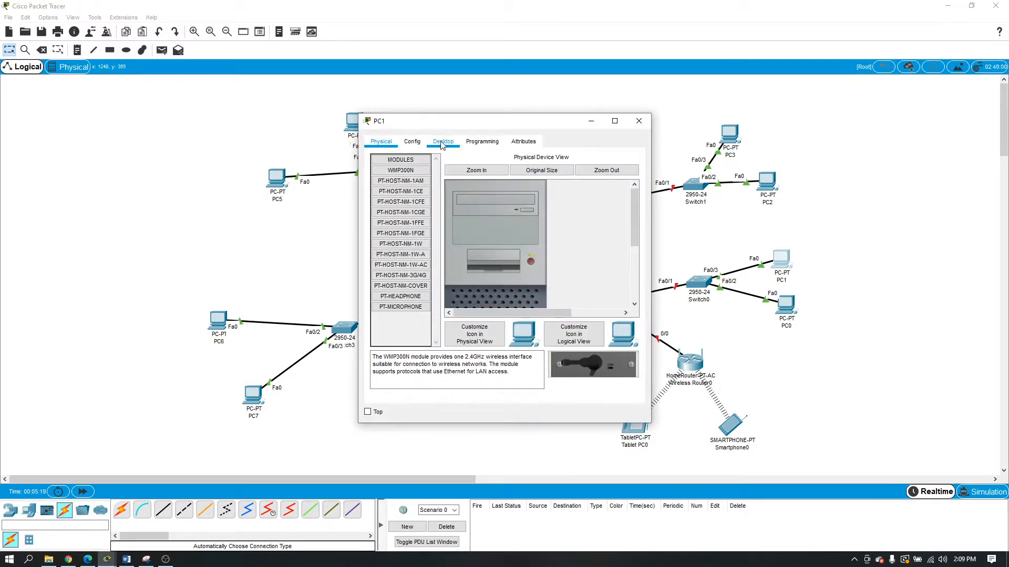
left_click(443, 142)
left_click(403, 169)
left_click(461, 214)
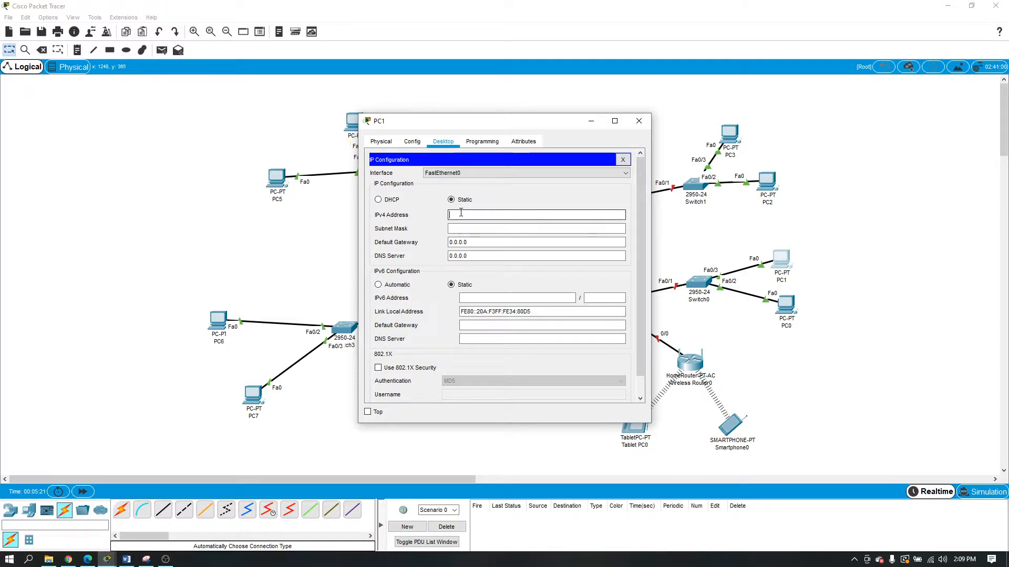
type("168.1.4")
key("Tab")
key("Tab")
type("192.168")
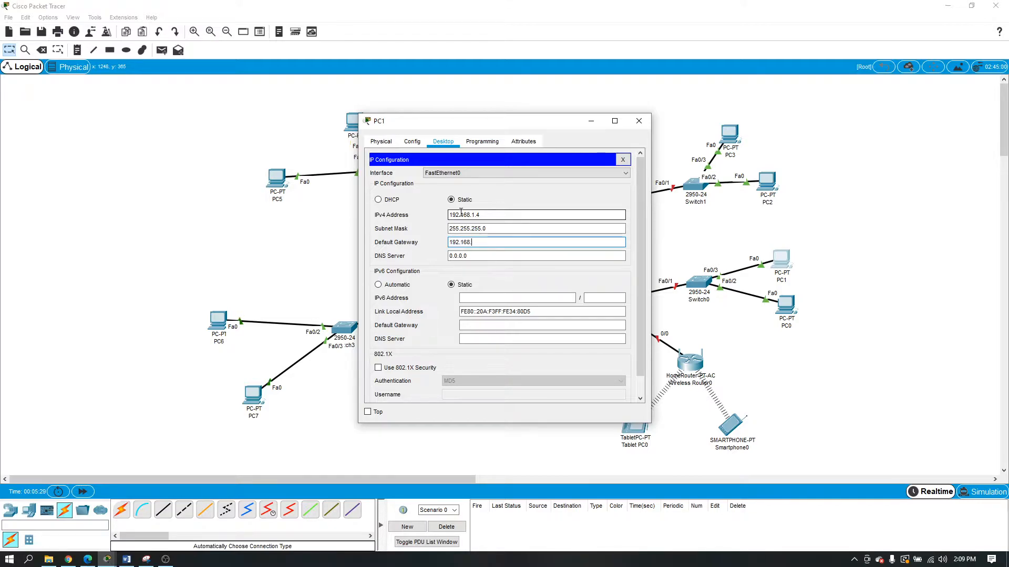
type(".1.1")
left_click(638, 121)
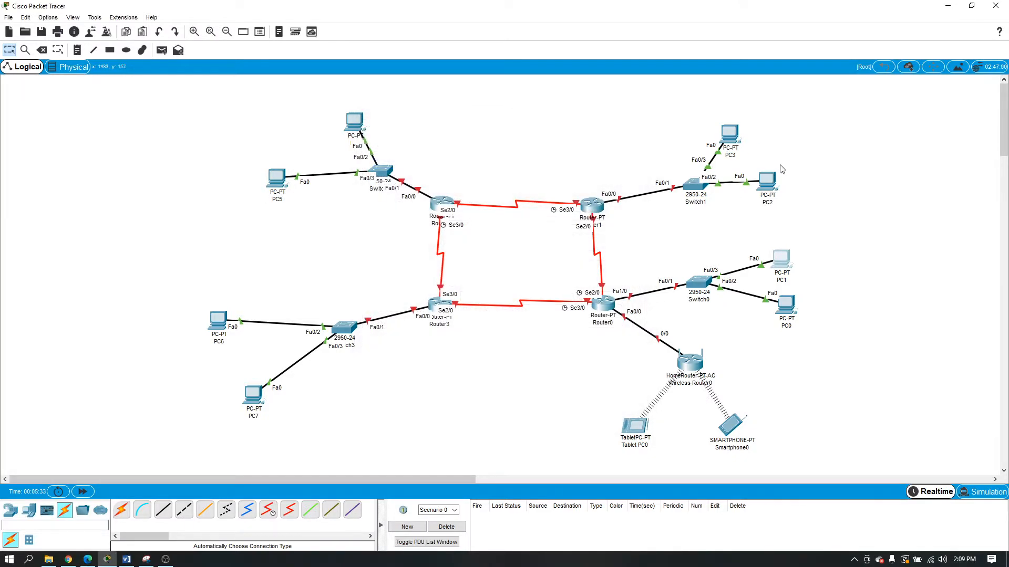
- Configure PC2 with static IPv4 address 192.168.2.3, subnet mask 255.255.255.0 and default gateway 192.168.2.1
left_click(767, 181)
left_click(443, 142)
left_click(401, 181)
left_click(479, 217)
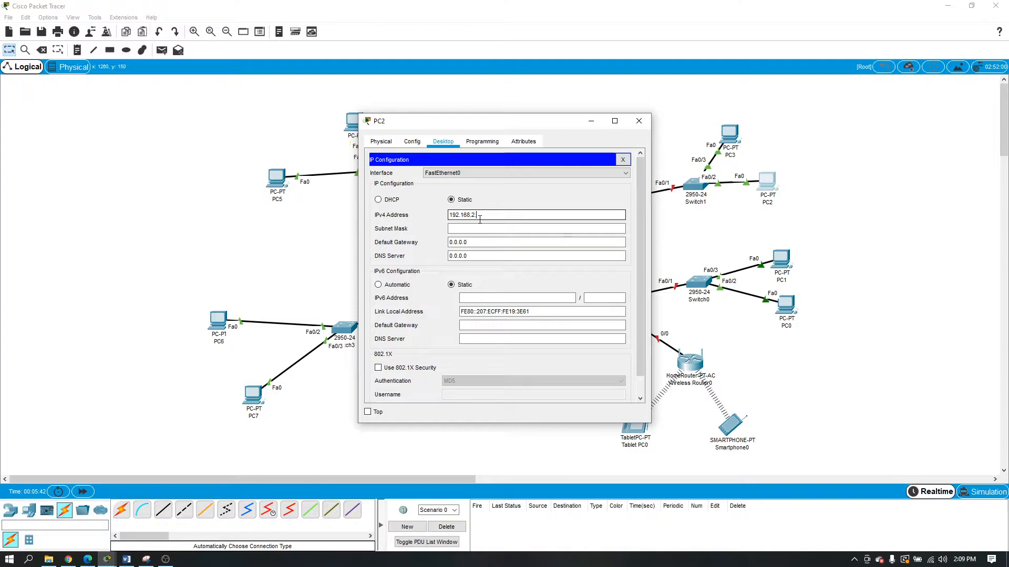
key("Tab")
key("Tab")
type("192.1")
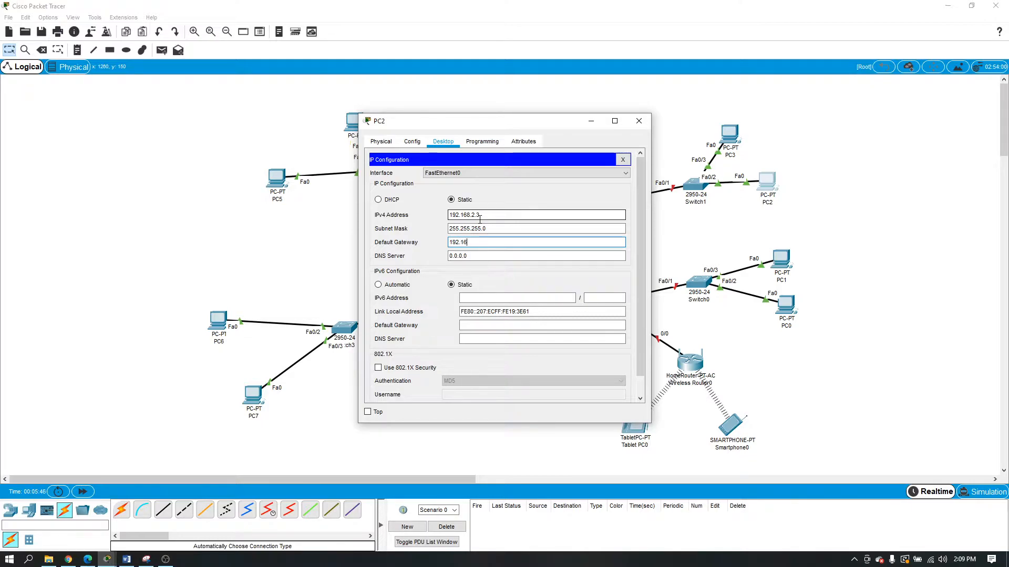
type("68.2.1")
left_click(630, 123)
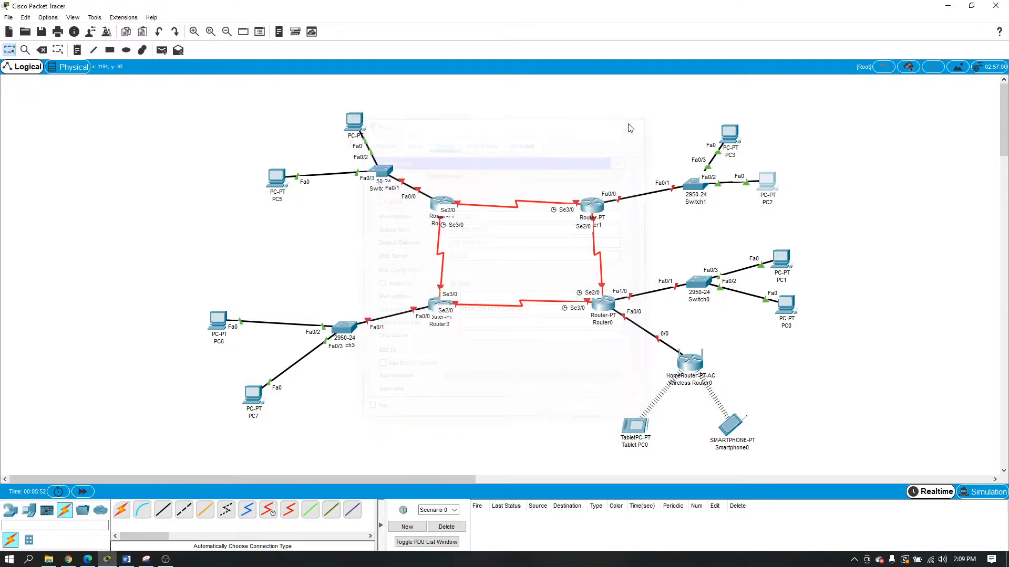
- Configure PC3 with static IPv4 address 192.168.2.4, subnet mask 255.255.255.0 and default gateway 192.168.2.1
left_click(731, 134)
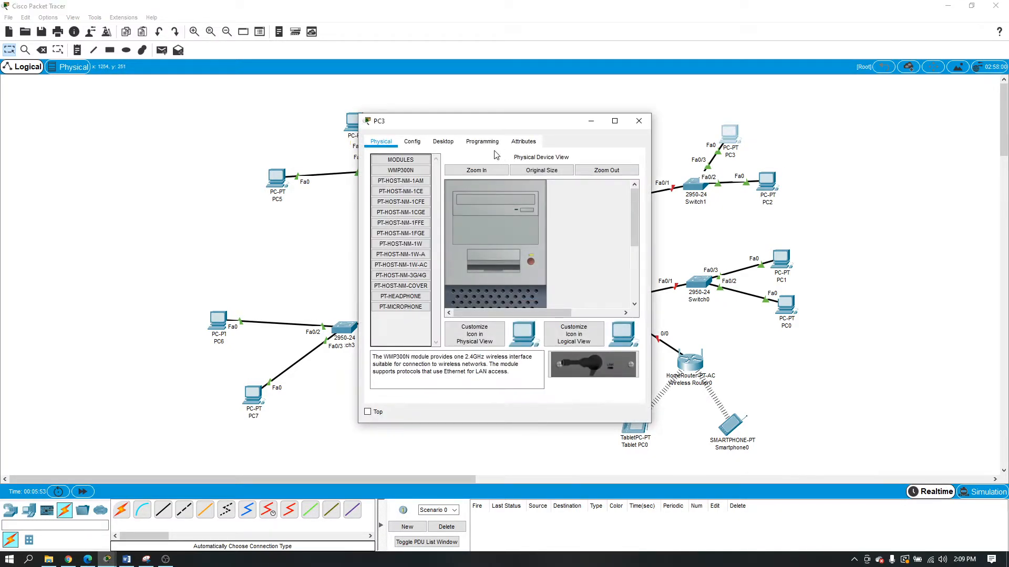
left_click(443, 142)
left_click(400, 165)
left_click(463, 215)
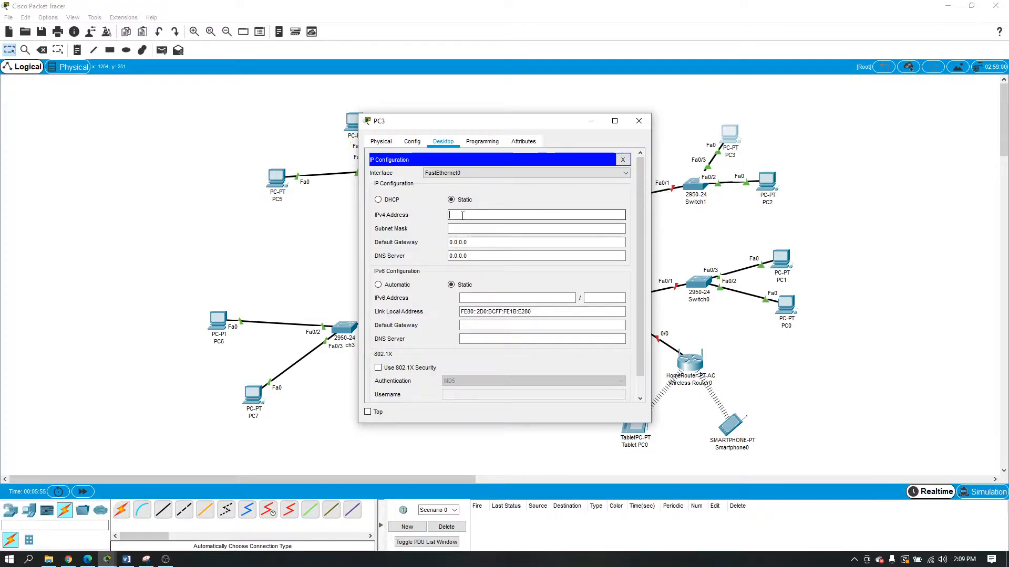
type("192.168.2.4")
key("Tab")
key("Tab")
type("192.168.2.1")
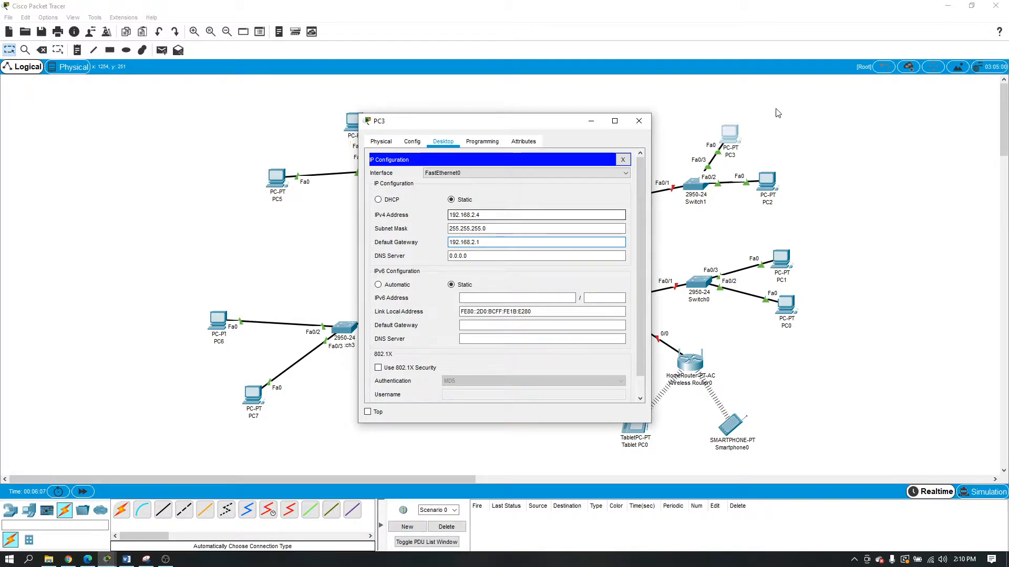
left_click(638, 121)
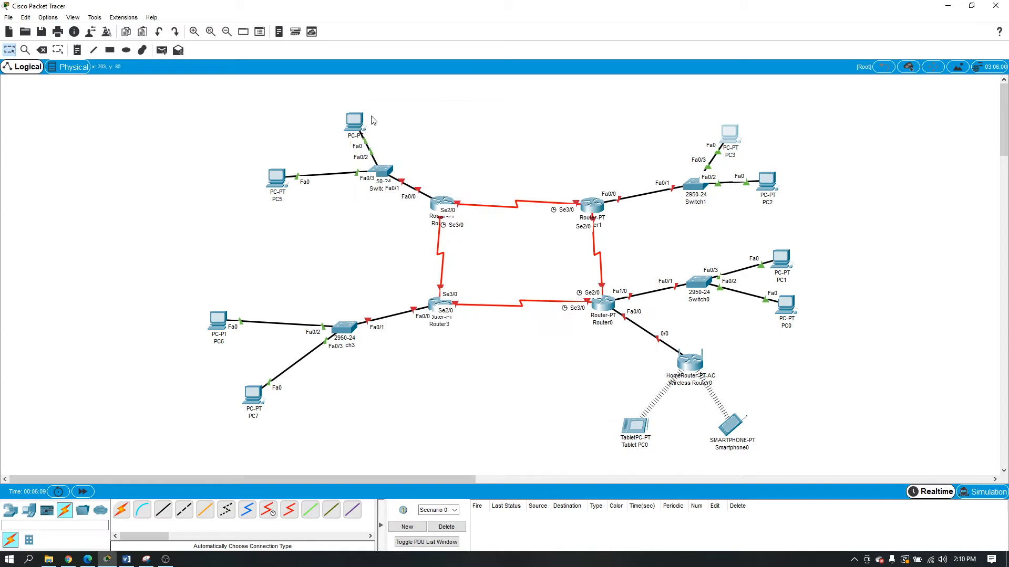
- Move PC4 to just above PC5 and configure it with IPv4 address 192.168.3.3, subnet mask 255.255.255.0 and default gateway 192.168.3.1
left_click_drag(350, 125, 279, 127)
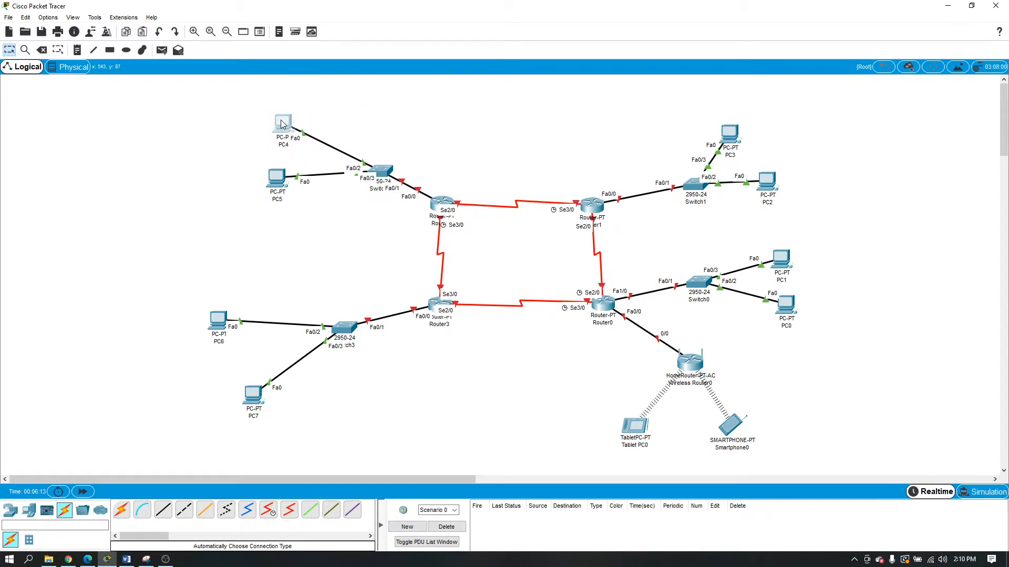
left_click(284, 124)
left_click(443, 141)
left_click(405, 196)
left_click(458, 217)
type("19")
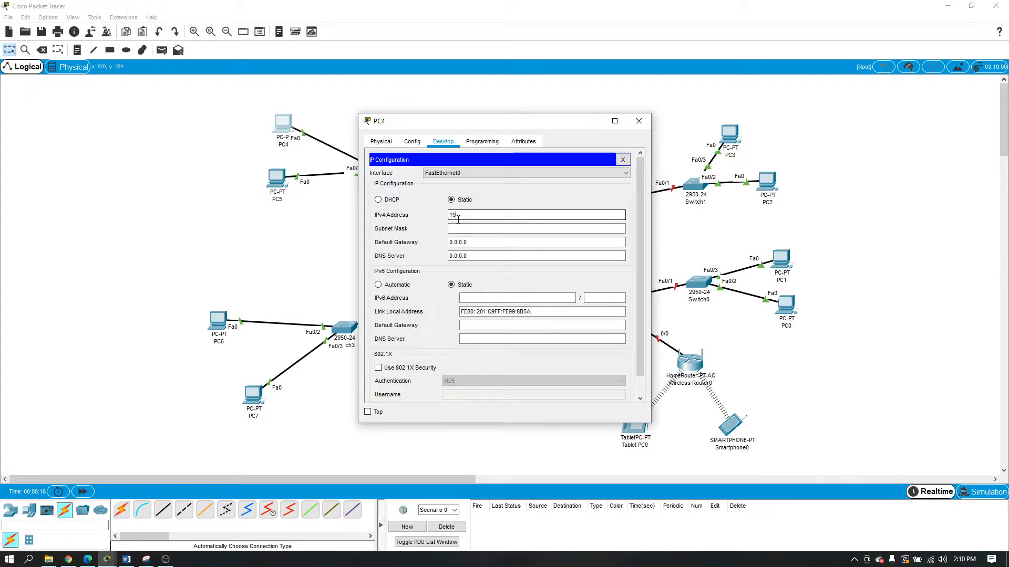
type("2.1")
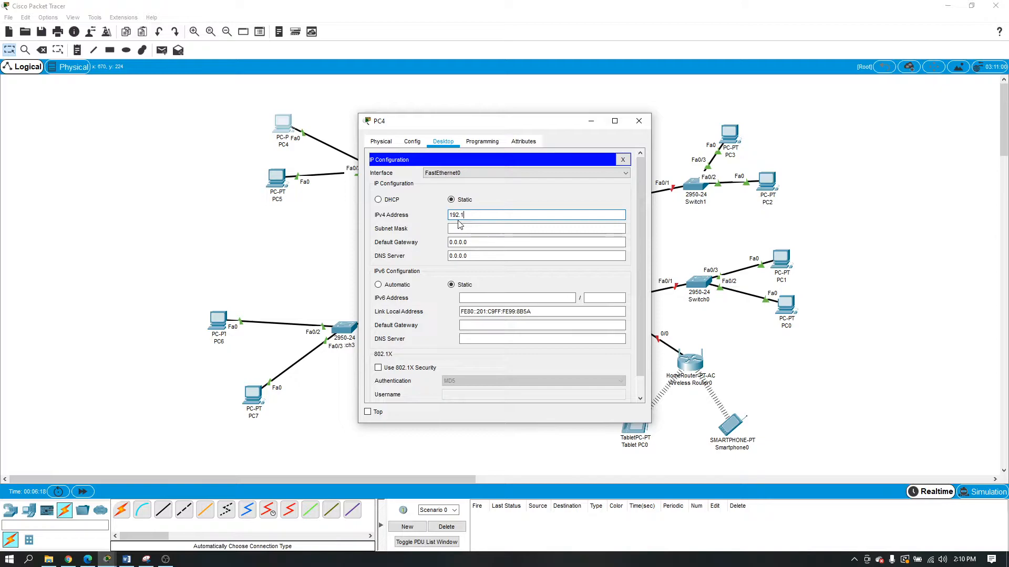
type("68.3.3")
key("Tab")
key("Tab")
type("192")
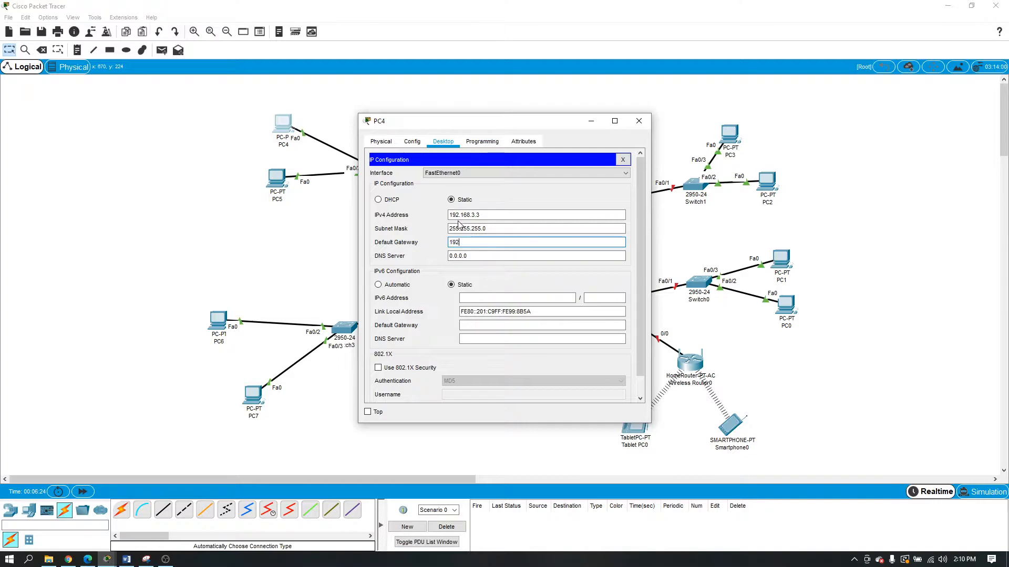
type(".168.3.1")
left_click(639, 120)
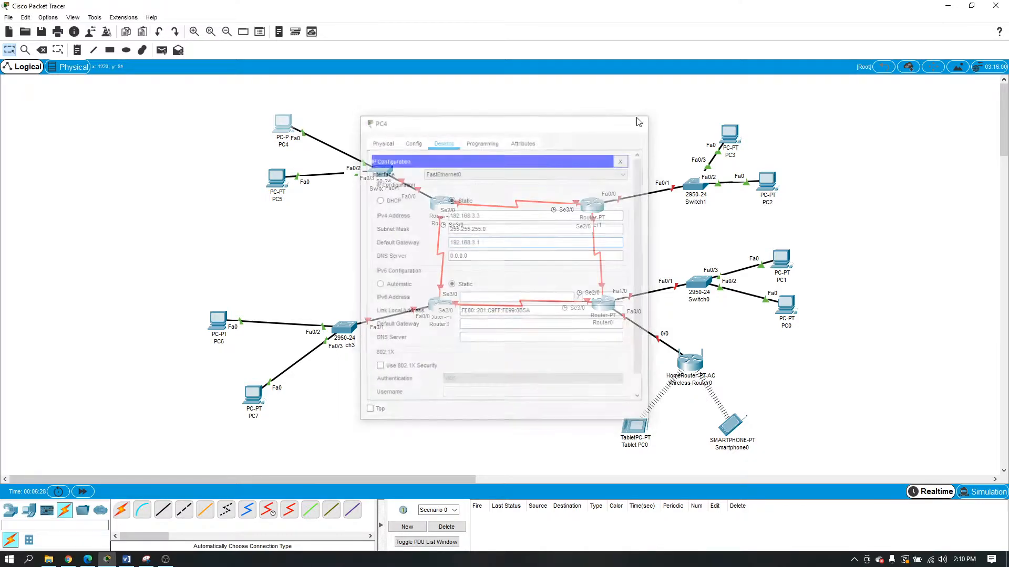
- Configure PC5 with static IPv4 address 192.168.3.4, subnet mask 255.255.255.0 and default gateway 192.168.3.1
left_click(277, 179)
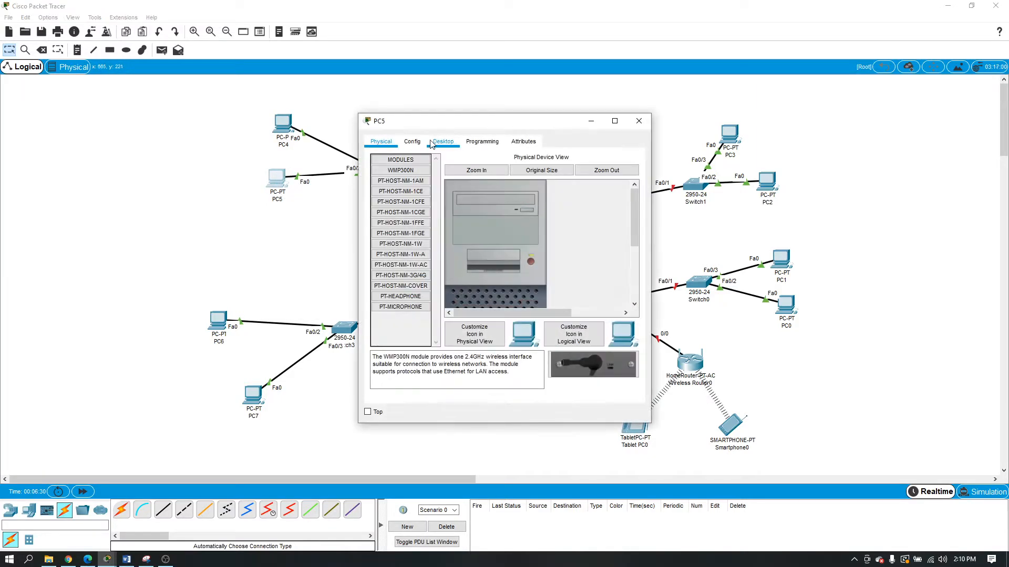
left_click(443, 141)
left_click(402, 171)
left_click(470, 214)
type("1")
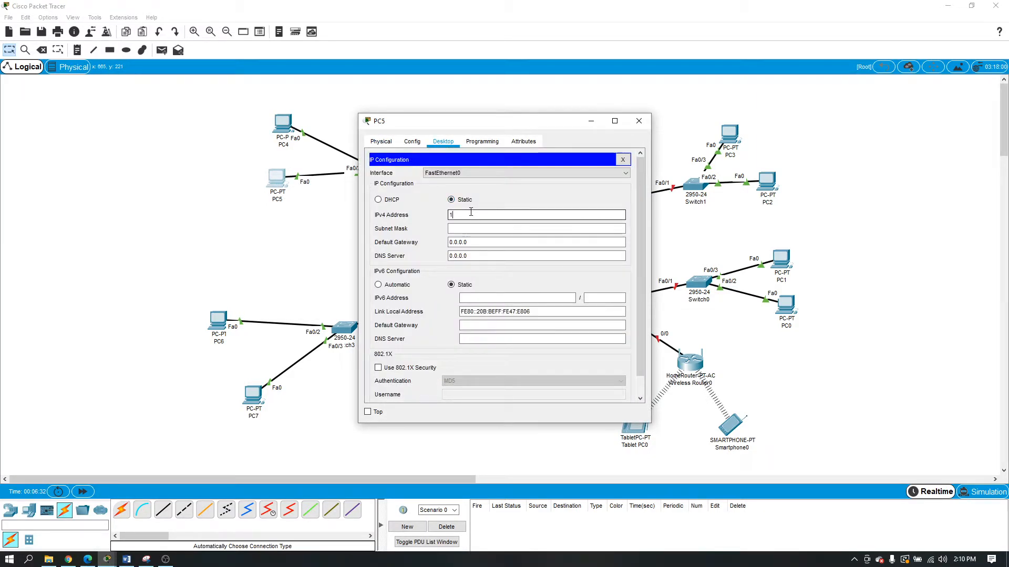
type("92.168.3.4")
key("Tab")
key("Tab")
type("192.168.3.1")
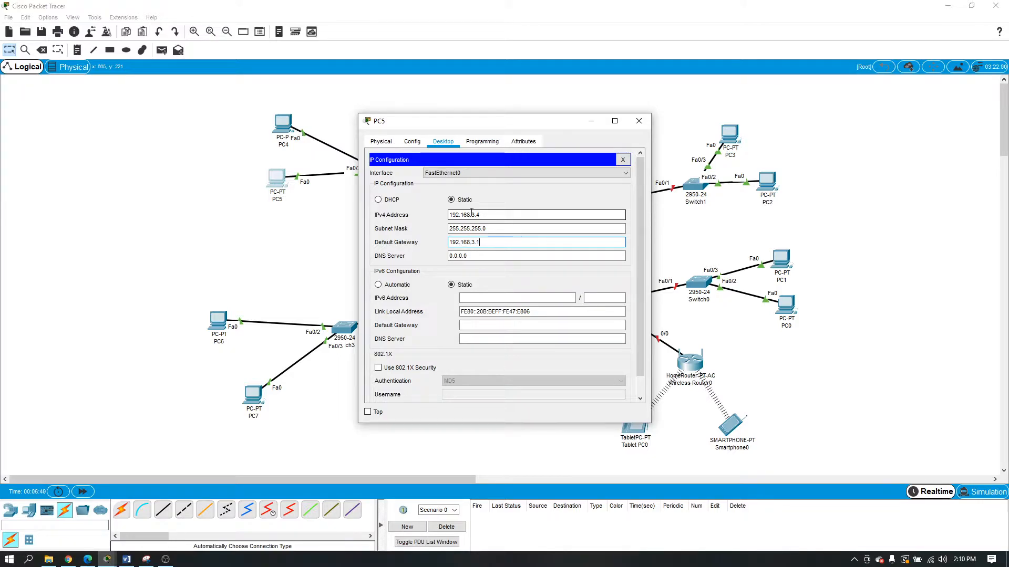
left_click(638, 121)
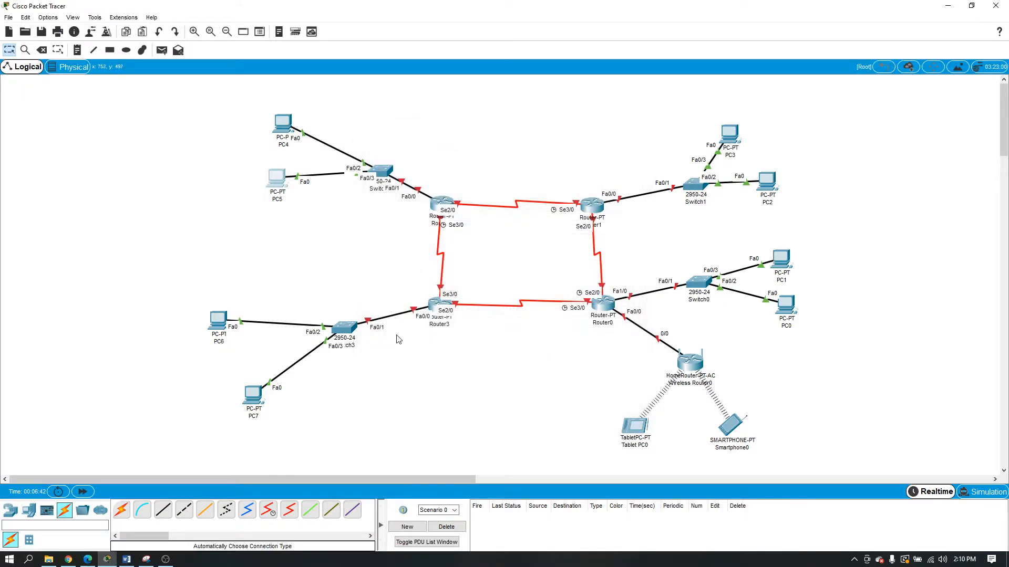
- Configure PC6 with static IPv4 address 192.168.4.3, subnet mask 255.255.255.0 and default gateway 192.168.4.1
left_click(220, 321)
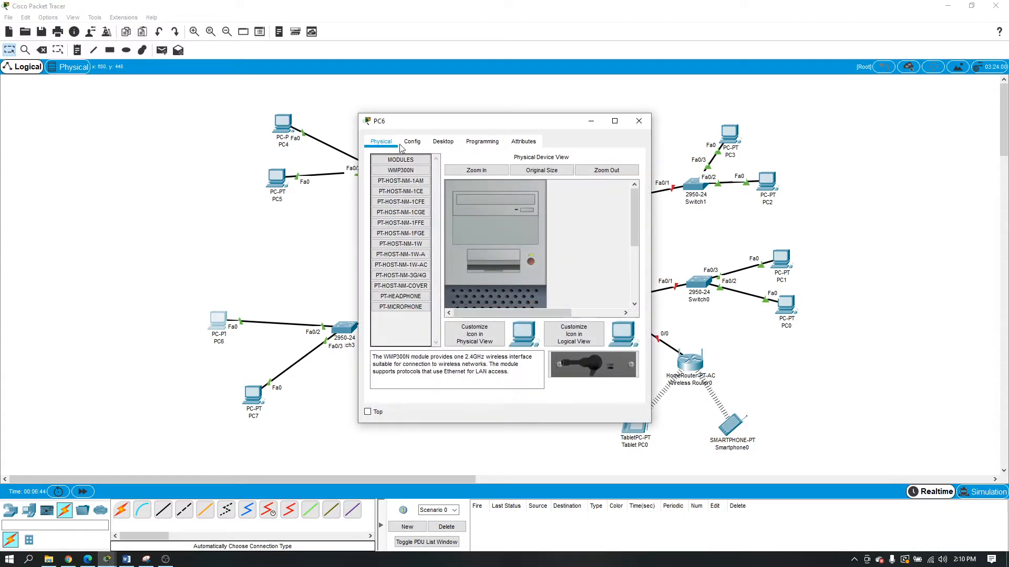
left_click(443, 141)
left_click(406, 197)
left_click(464, 214)
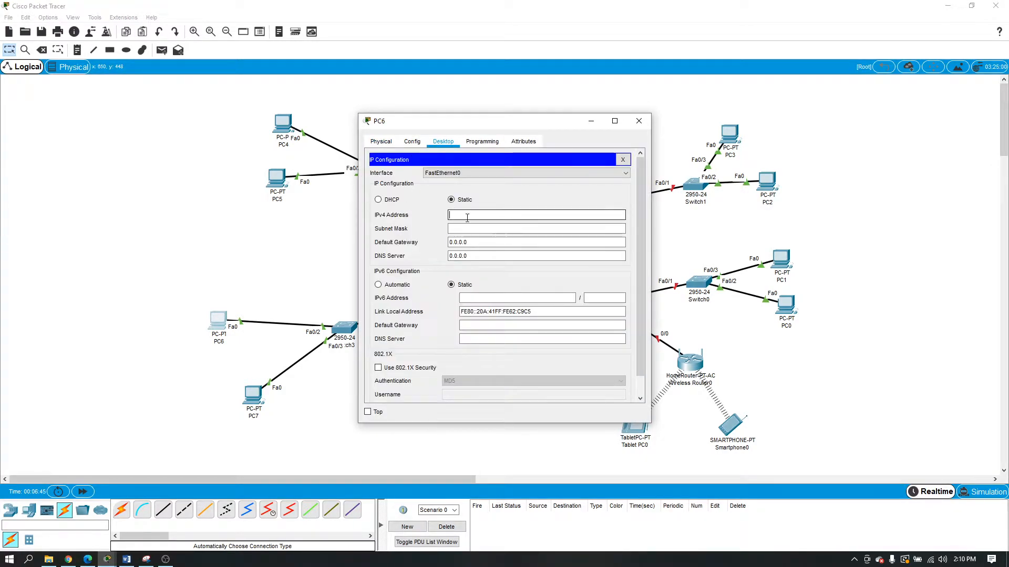
type("192.168.4.3")
key("Tab")
key("Tab")
type("192.1")
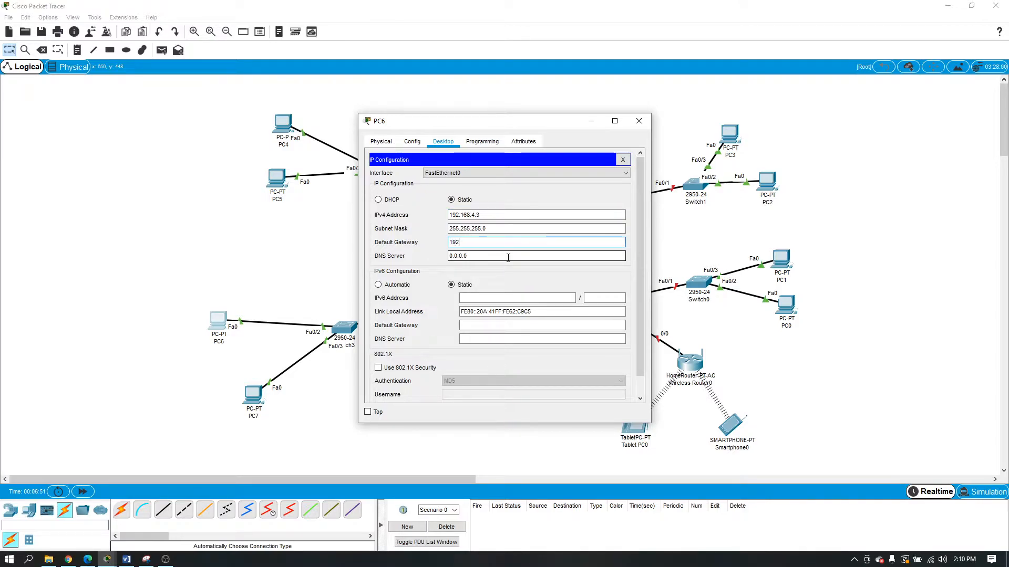
type("68.4.1")
left_click(636, 123)
- Configure PC7 with static IPv4 address 192.168.4.4, subnet mask 255.255.255.0 and default gateway 192.168.4.1
left_click(253, 395)
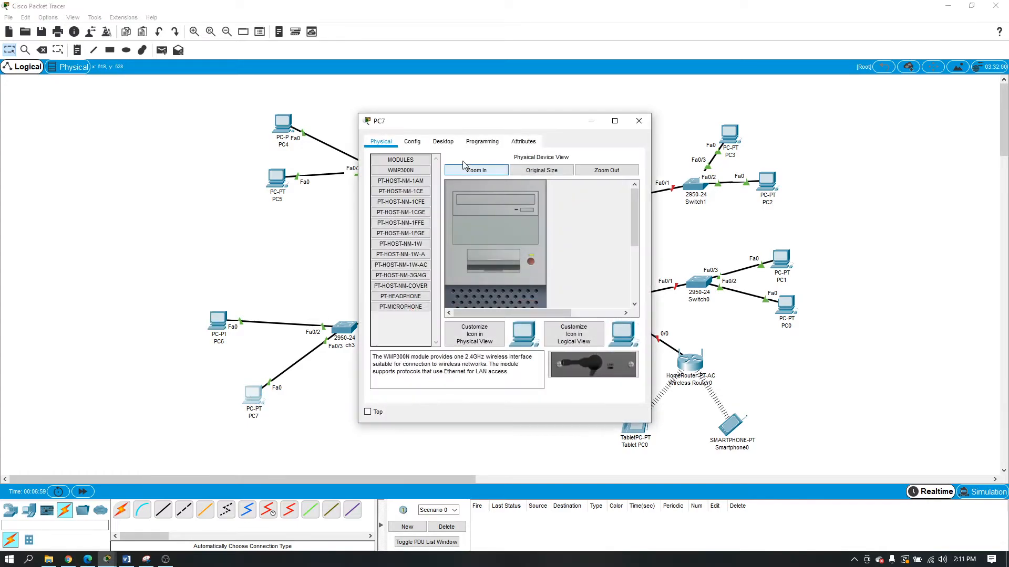
left_click(446, 142)
left_click(428, 188)
left_click(460, 215)
type("19")
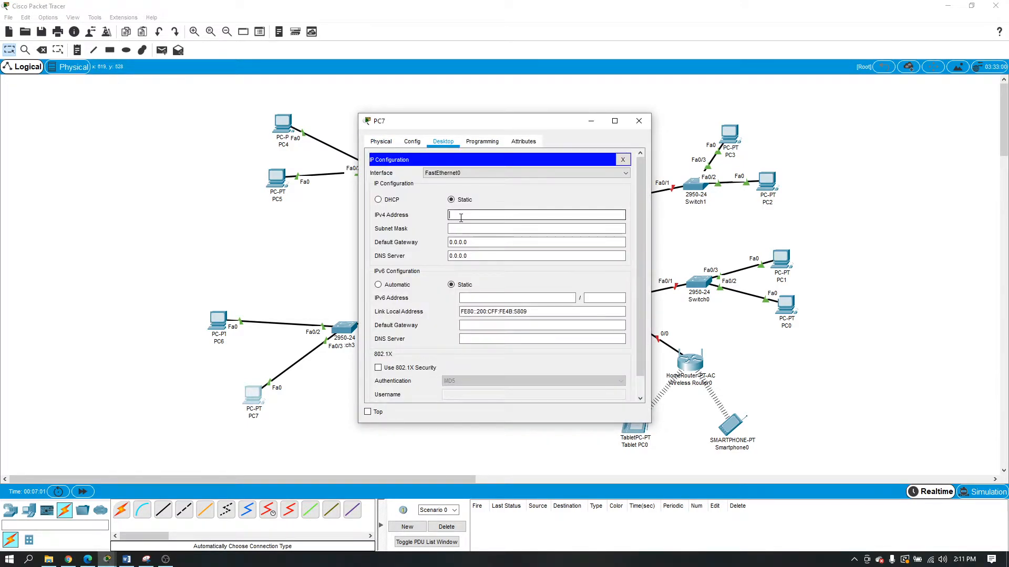
type("2.168.4.4")
key("Tab")
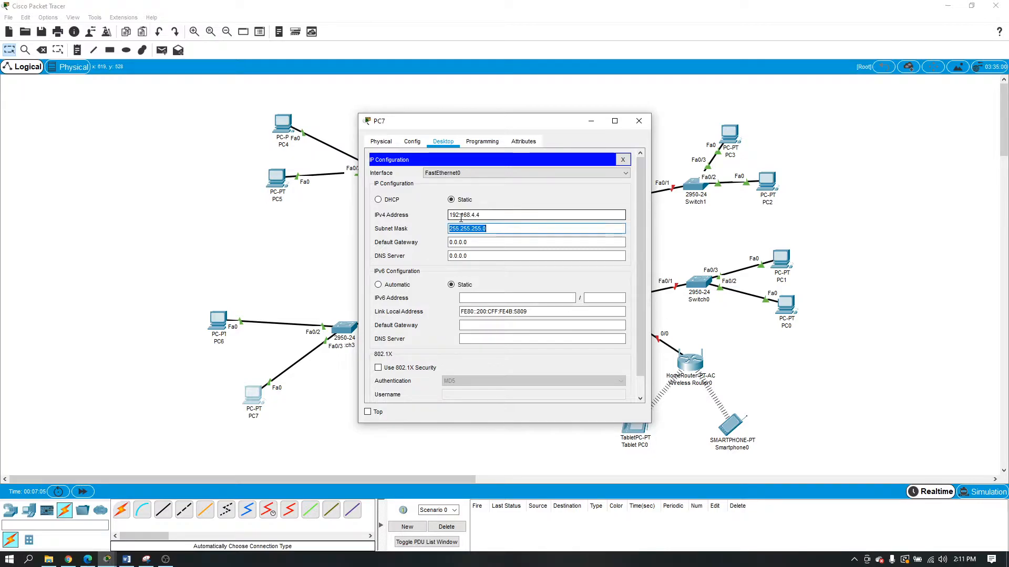
key("Tab")
type("1")
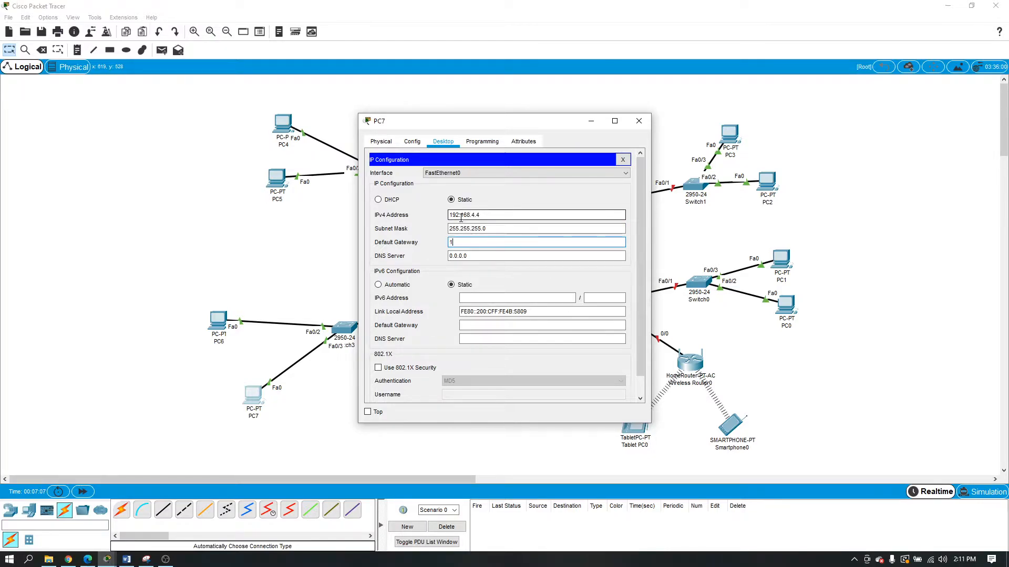
type("92.168.4.1")
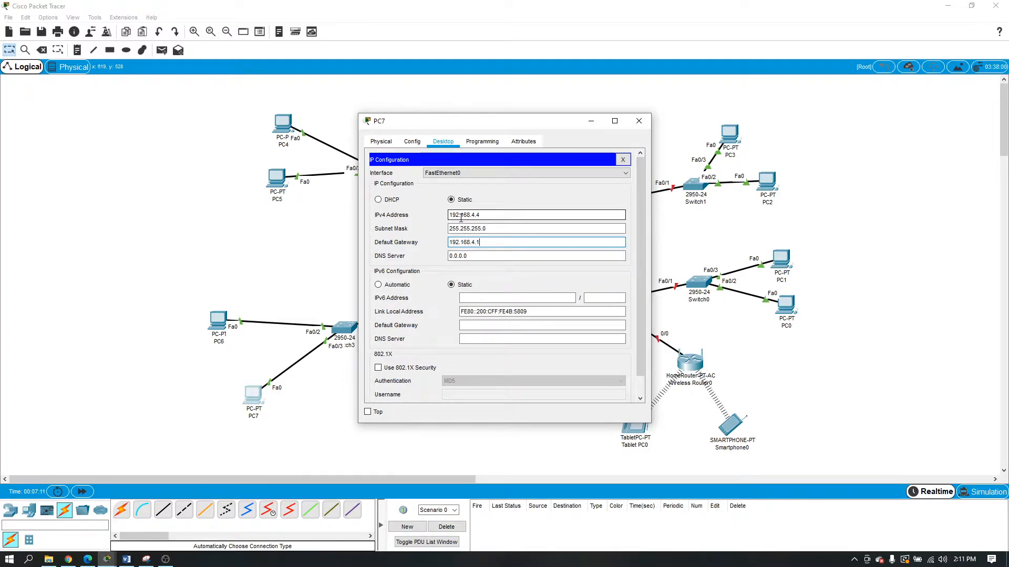
left_click(639, 121)
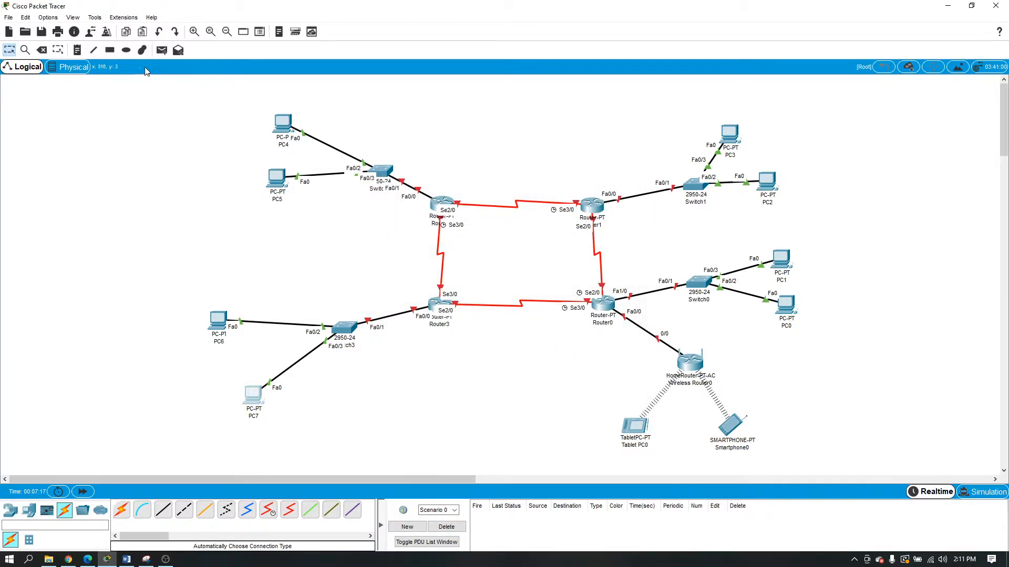
- Draw an unfilled black-outlined rectangle around each of the four LANs: PC4–PC5, PC2–PC3, PC0–PC1 with the wireless devices, and PC6–PC7
left_click(77, 50)
left_click(109, 50)
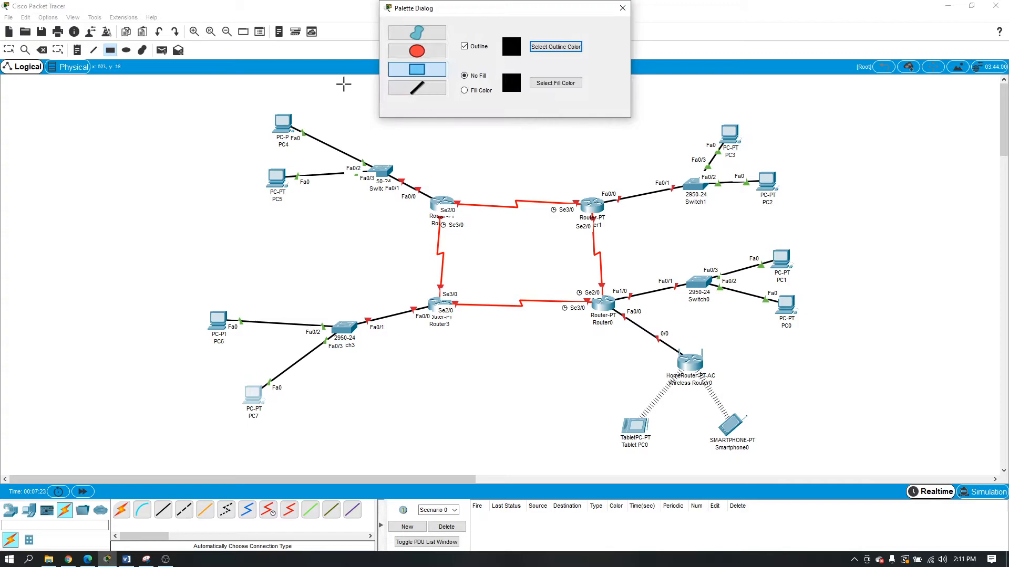
mouse_move(193, 98)
left_mouse_down()
mouse_move(293, 140)
mouse_move(405, 244)
left_mouse_up()
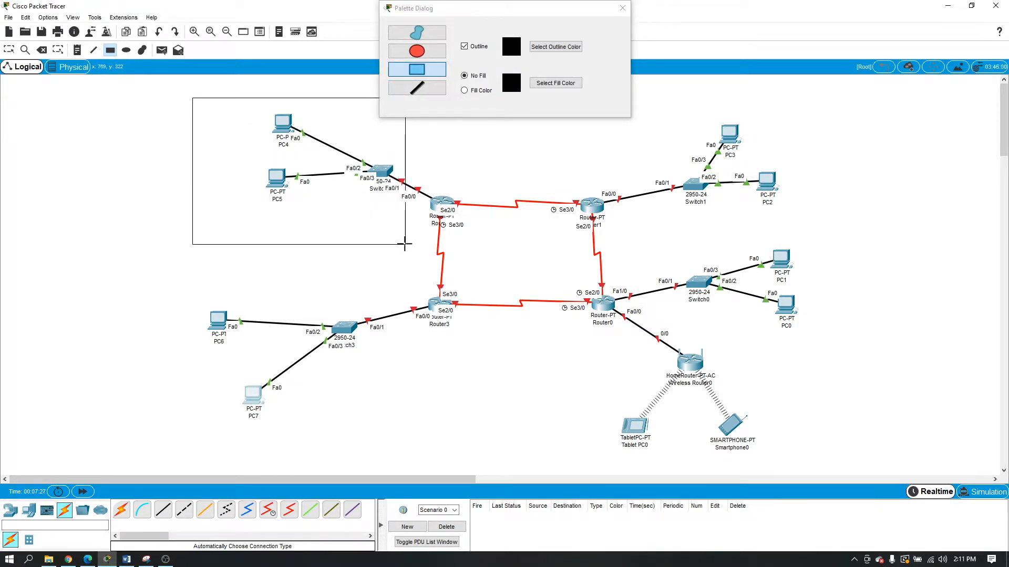
left_click_drag(674, 103, 858, 220)
left_click_drag(638, 242, 867, 452)
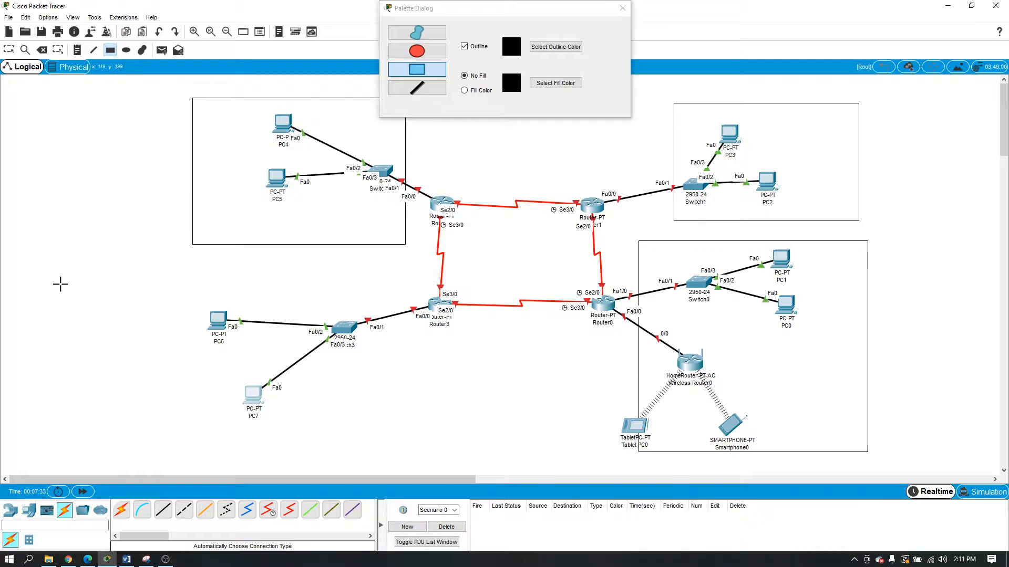
left_click_drag(153, 283, 386, 434)
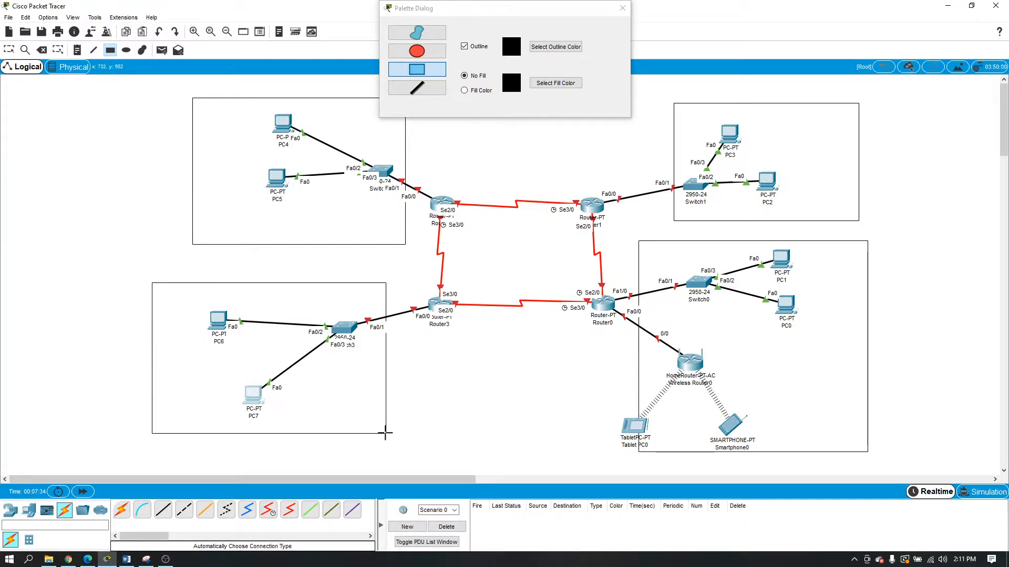
left_click(623, 9)
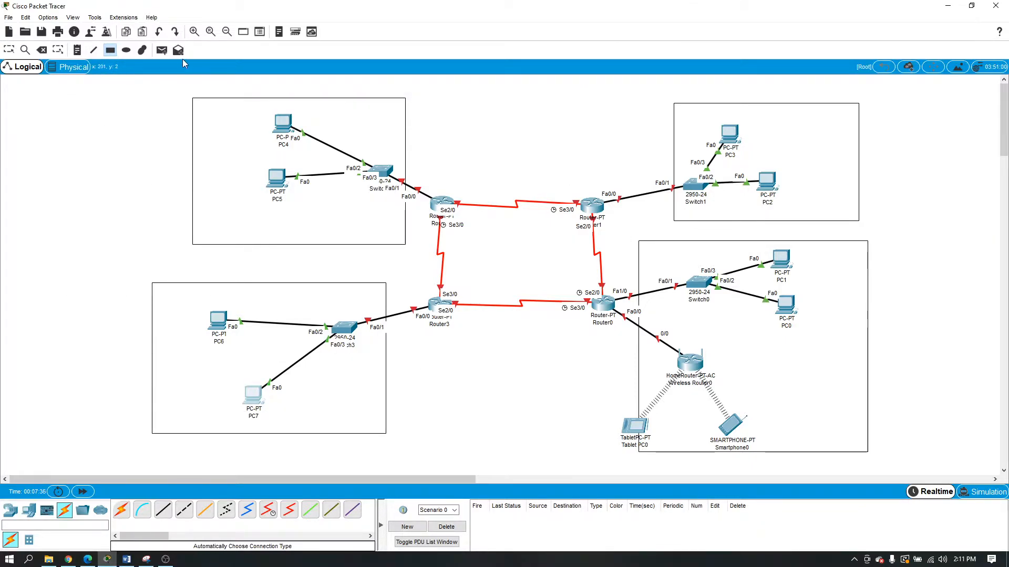
- Move the smartphone and tablet inside the rectangle around Router0's LANs, and shift that rectangle slightly upward
left_click_drag(732, 424, 763, 401)
left_click_drag(634, 433, 678, 418)
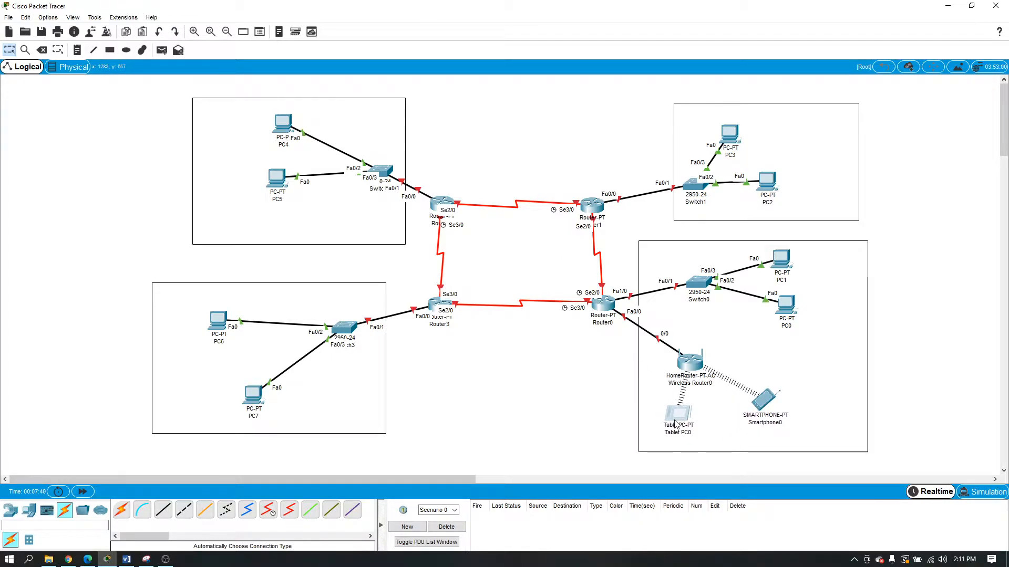
left_click_drag(705, 242, 706, 234)
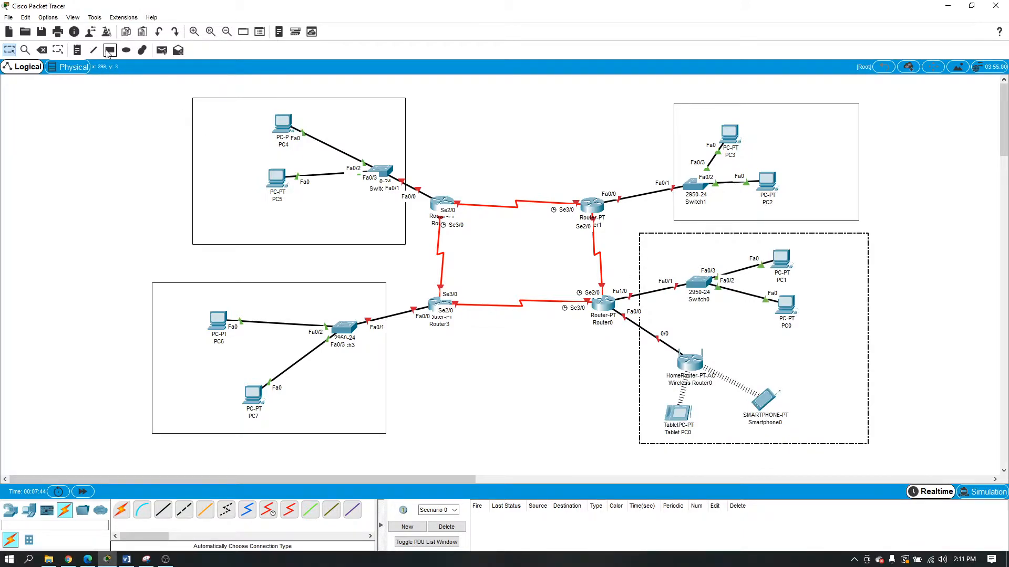
- Place the text notes 192.168.1.0 below PC0 and 192.168.0.0 beside the smartphone
left_click(94, 50)
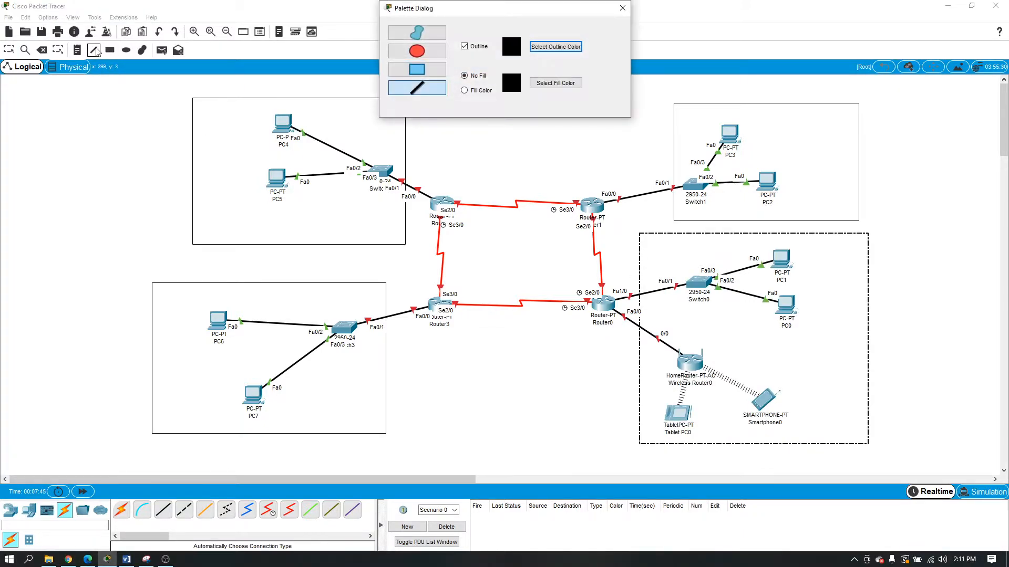
left_click(622, 8)
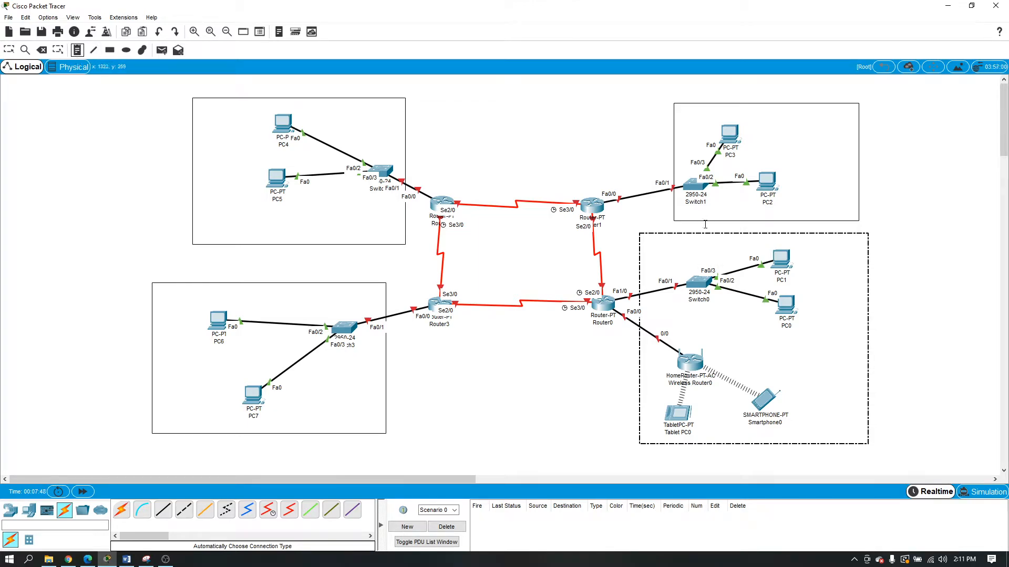
left_click(773, 355)
type("192.168.1")
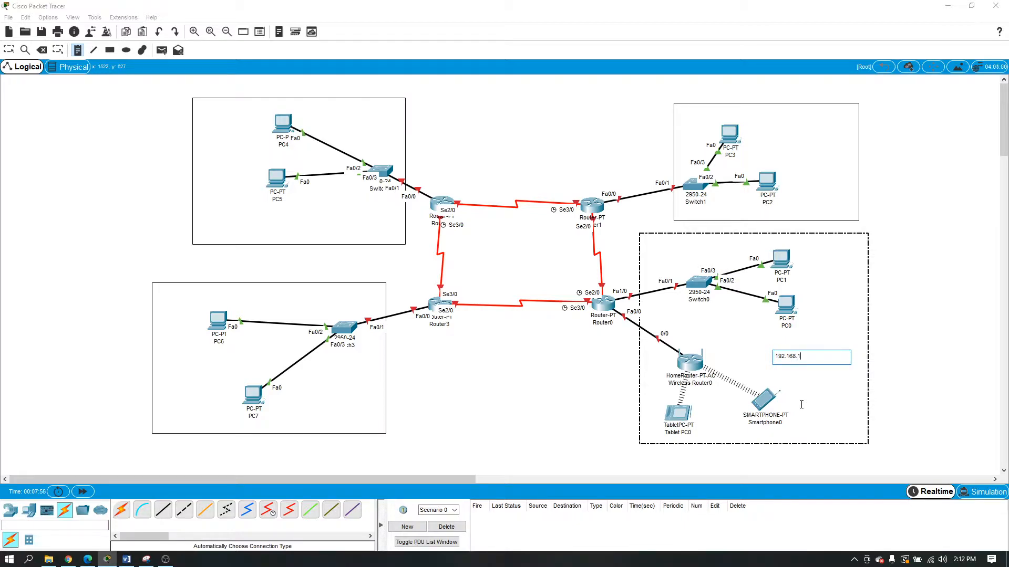
type(".0")
left_click(826, 395)
left_click(815, 359)
left_click(793, 393)
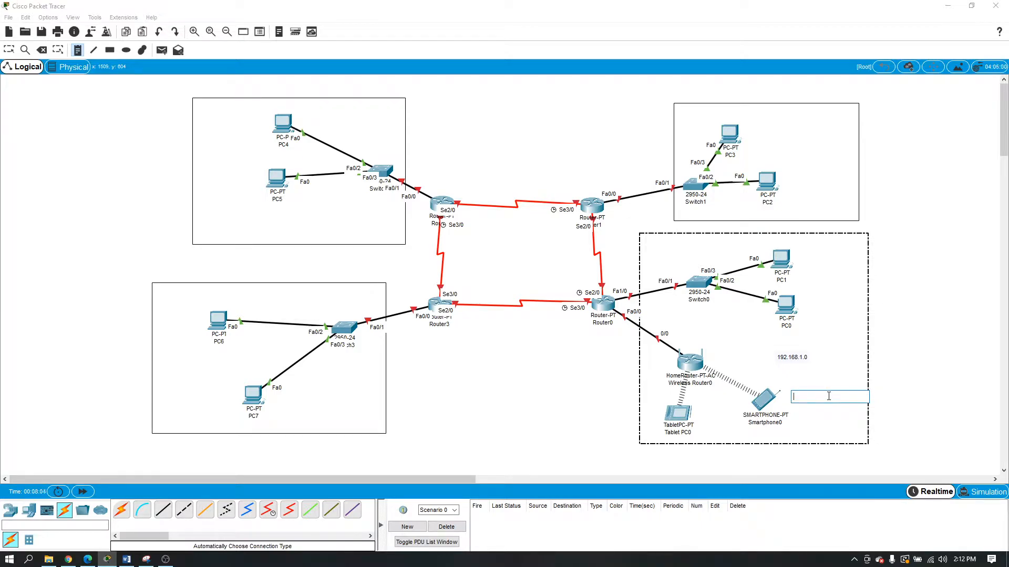
type("192.168.0.0")
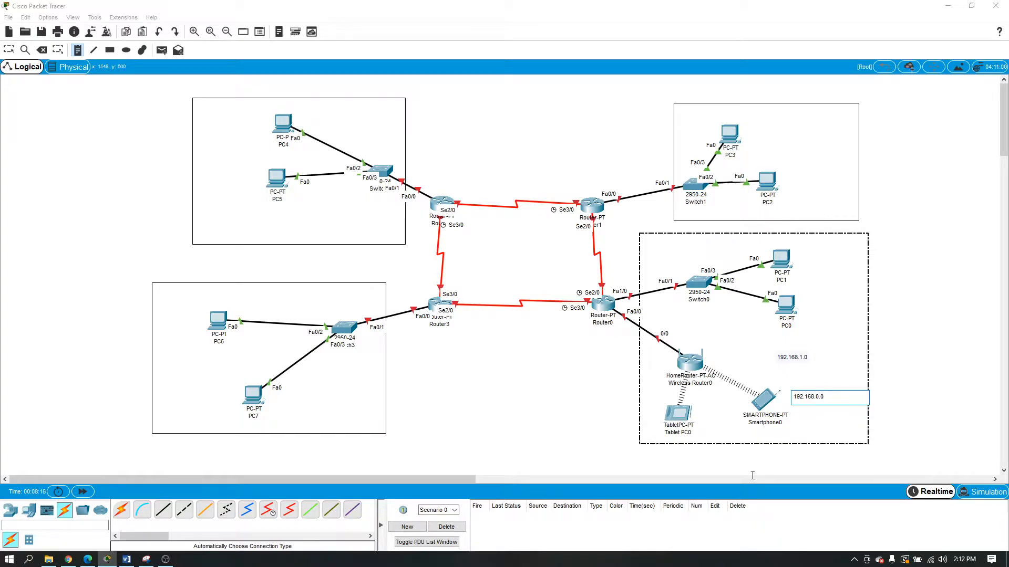
left_click(168, 563)
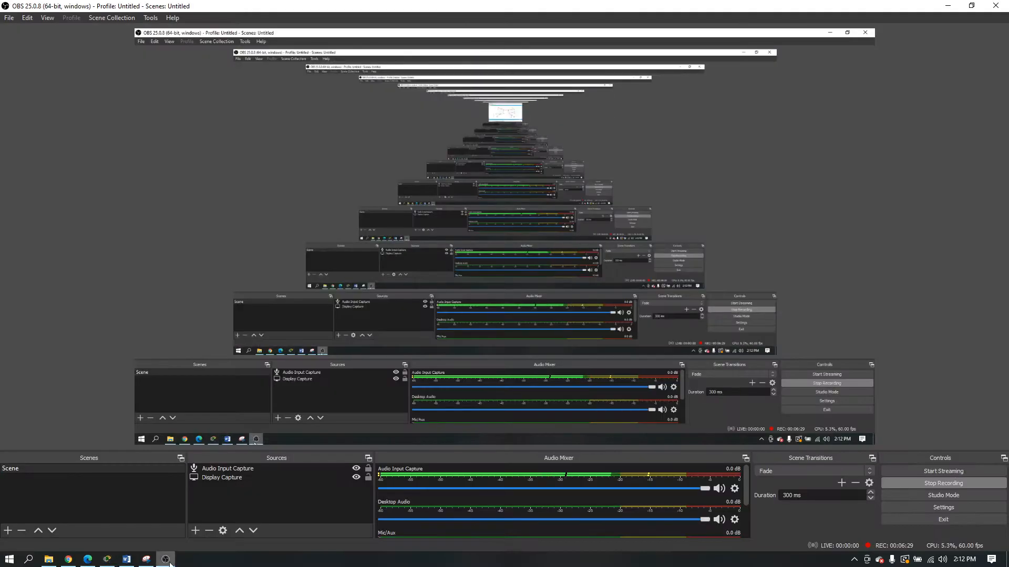
left_click(948, 5)
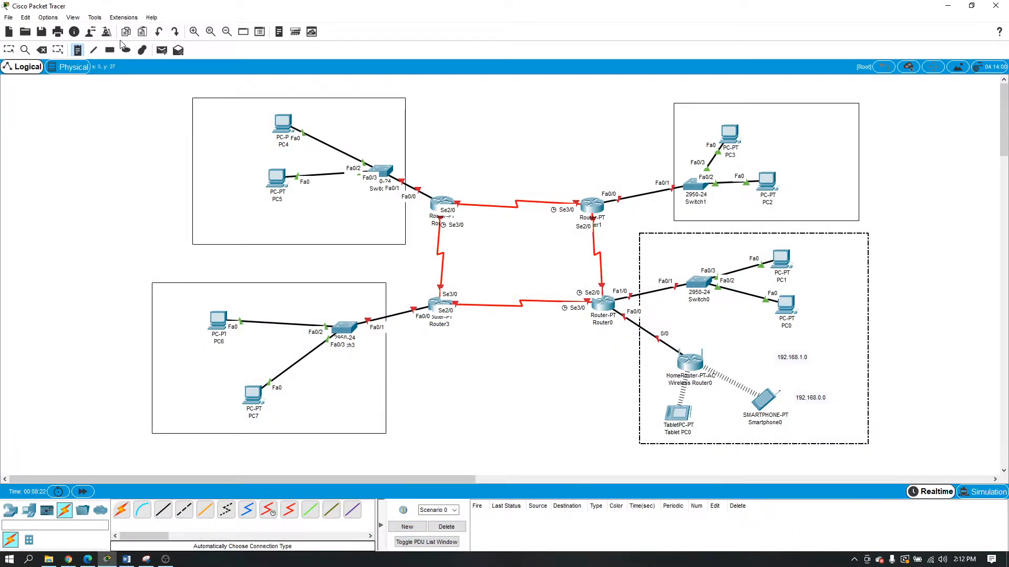
- Delete the four LAN rectangles and the text notes 192.168.1.0 and 192.168.0.0 from the workspace
left_click(42, 50)
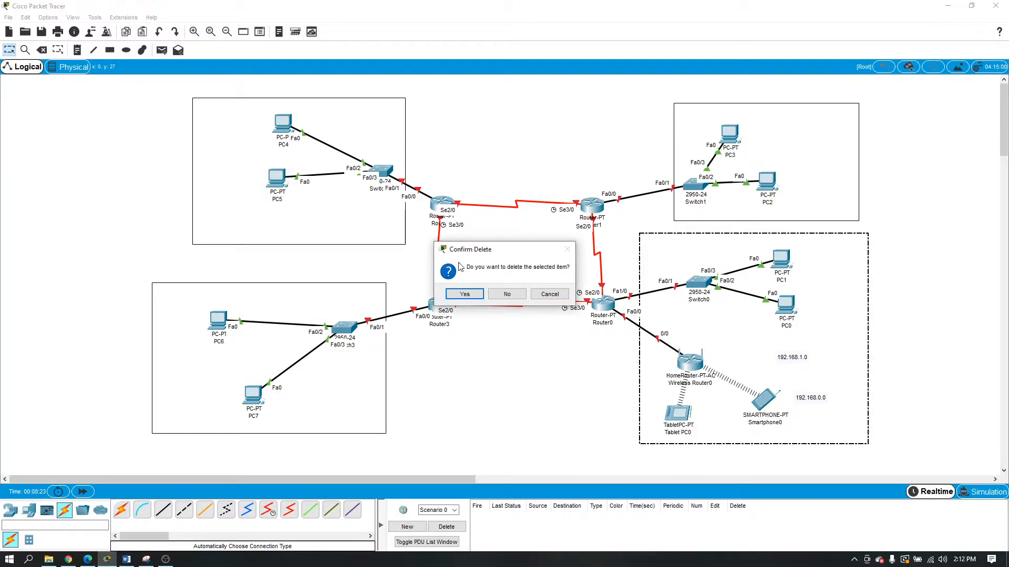
left_click(503, 295)
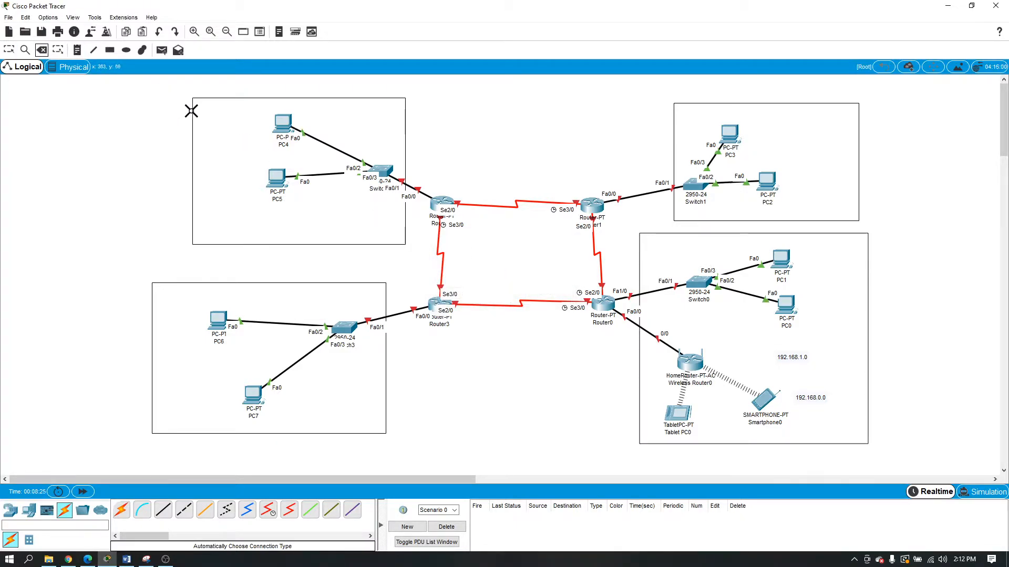
left_click(207, 98)
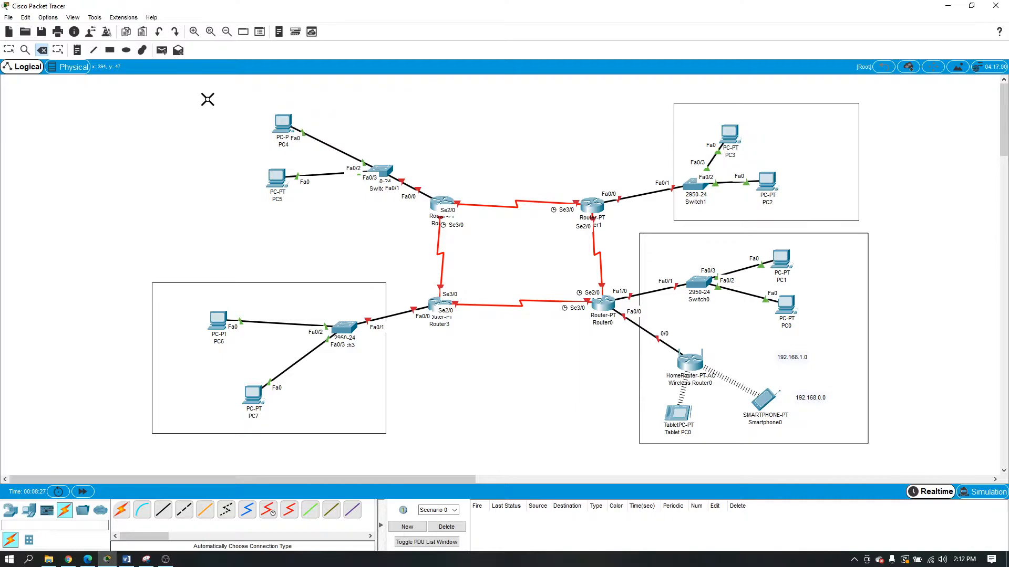
left_click(168, 285)
left_click(855, 199)
left_click(848, 266)
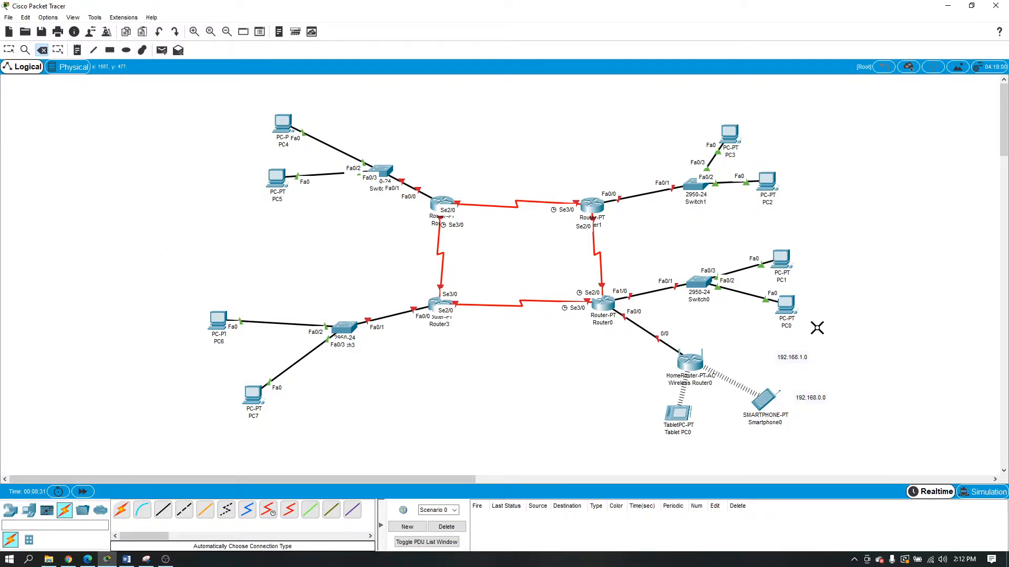
left_click(804, 358)
left_click(817, 399)
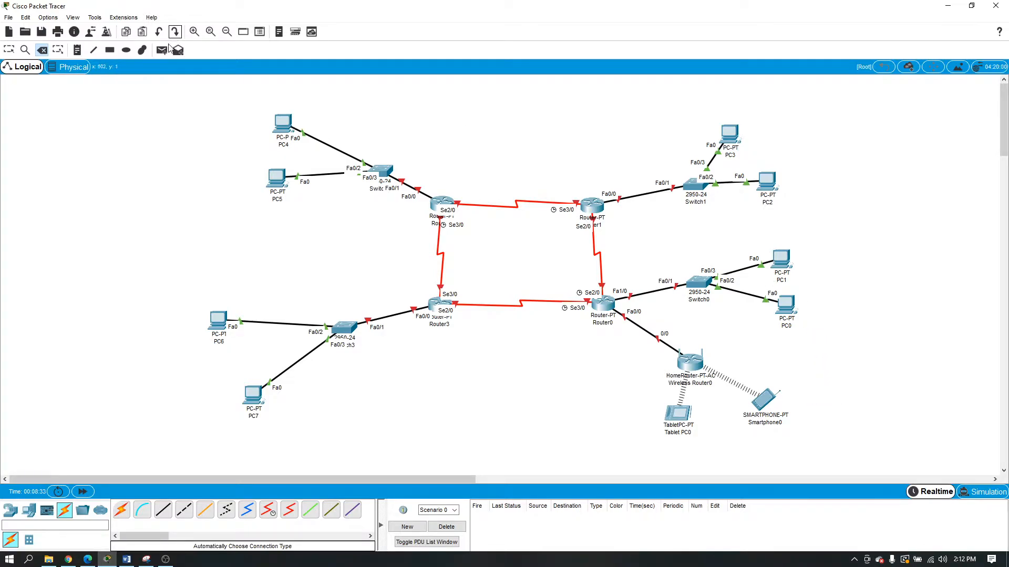
- Label the serial link between Router1 and Router0 with the note 192.168.12.0 and the Router3–Router0 link with 192.168.13.0
left_click(10, 49)
left_click(77, 51)
left_click(602, 247)
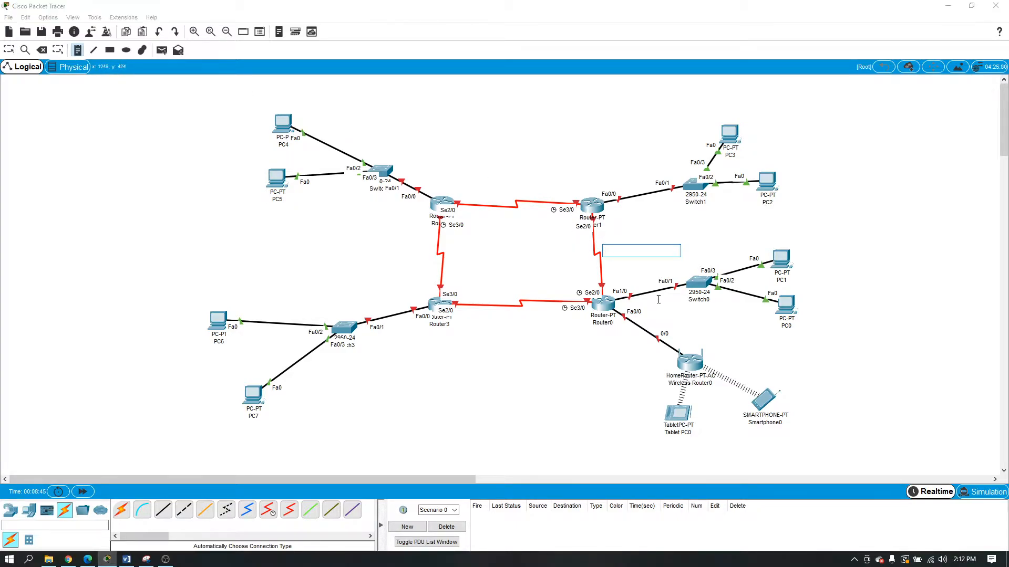
type("192.168.12.0")
left_click(497, 291)
type("192.16")
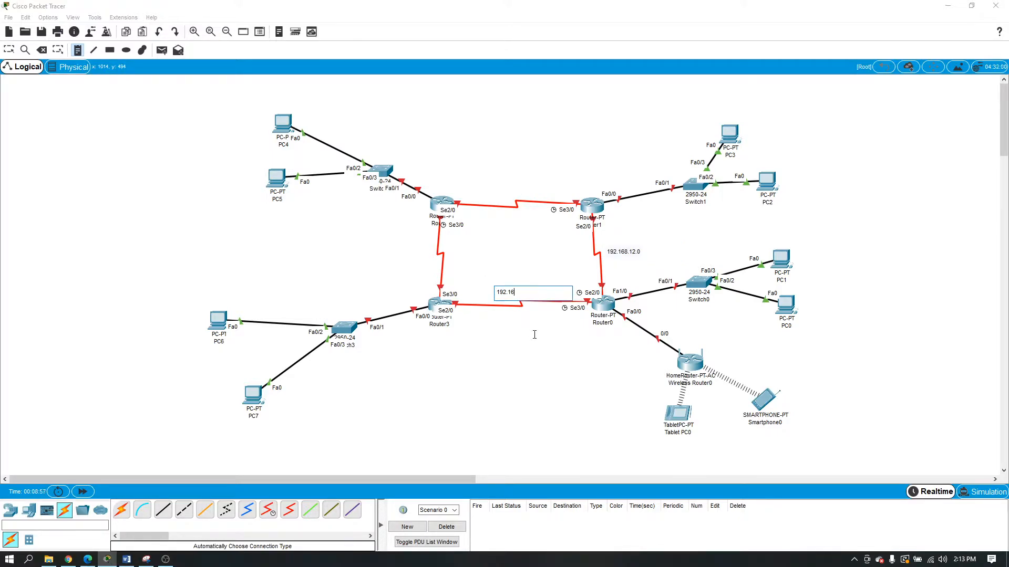
type("8.13.0")
- Label the serial link between the two upper routers 192.168.14.0, and place the note 192.168.15.0 close beside the link above Router3
left_click(502, 189)
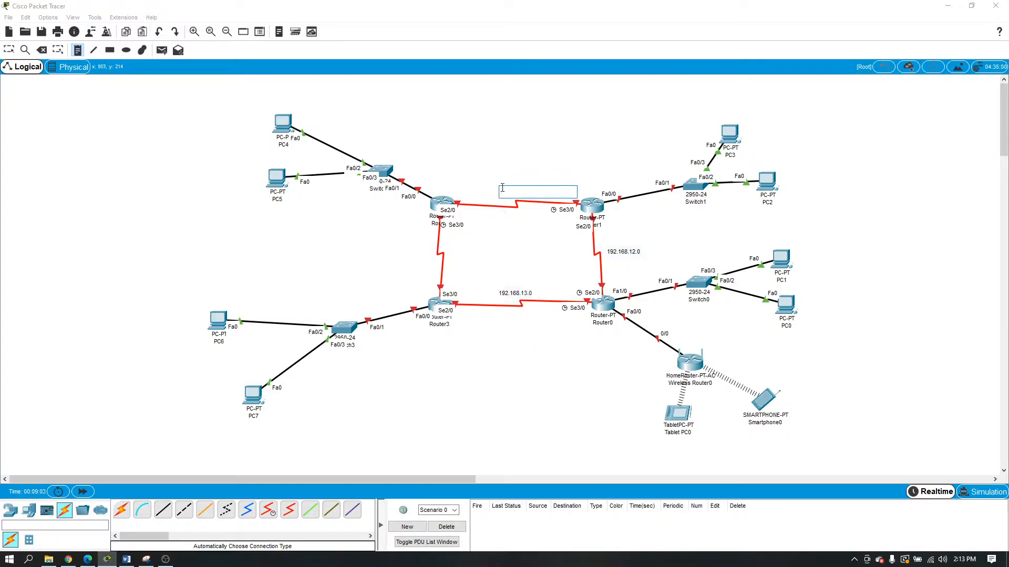
type("192.168.14.0")
left_click(353, 253)
type("192.168.1")
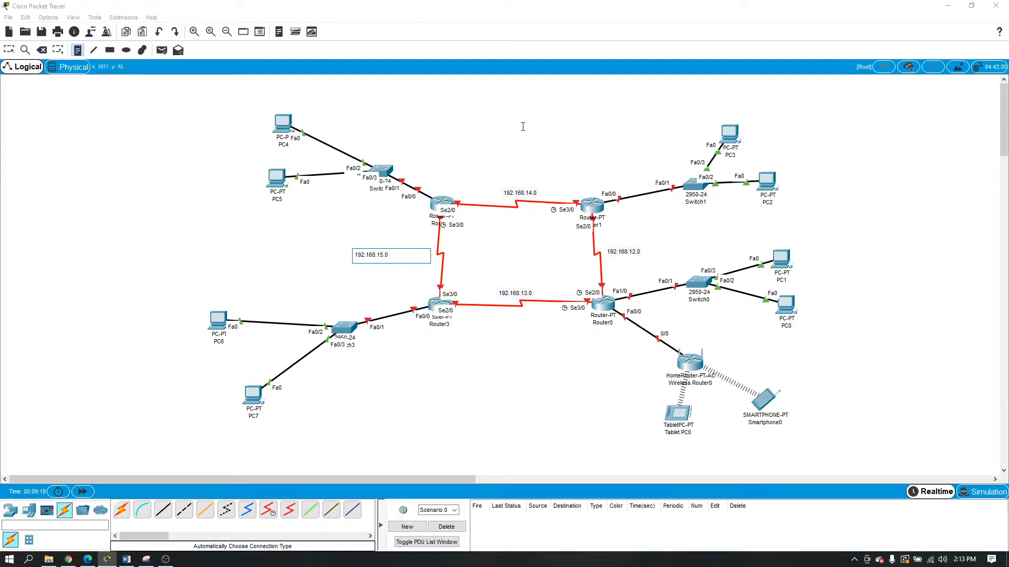
left_click(9, 50)
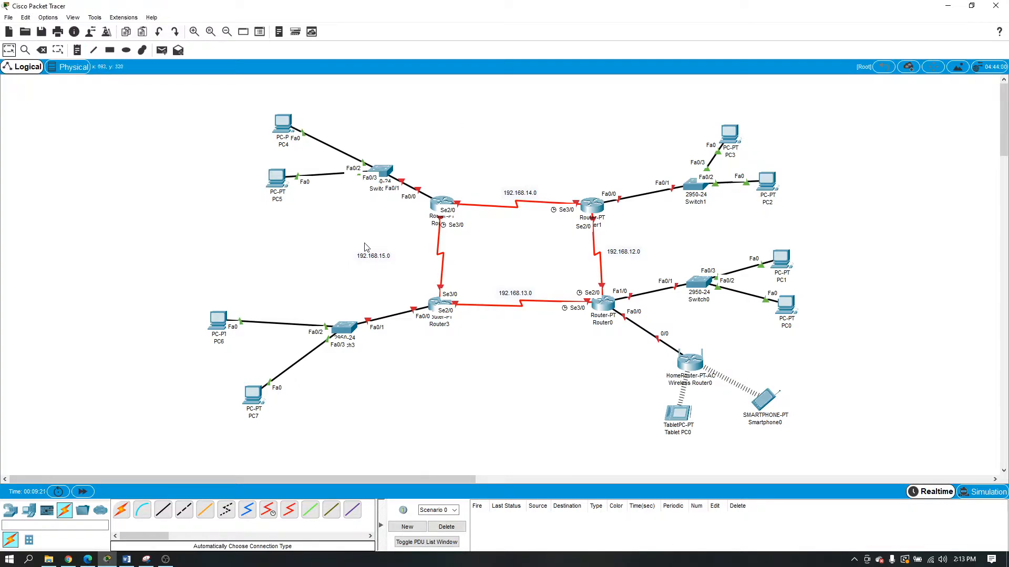
left_click_drag(376, 260, 407, 256)
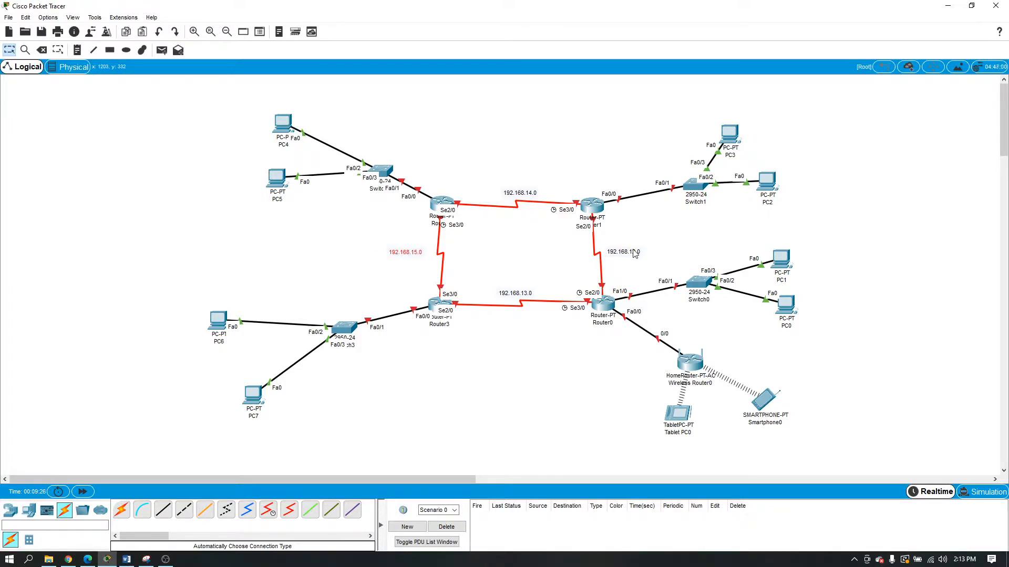
left_click(509, 382)
- Open Router0's command line, with its window clear of the router ring, and answer no to the initial configuration dialog
left_click(609, 311)
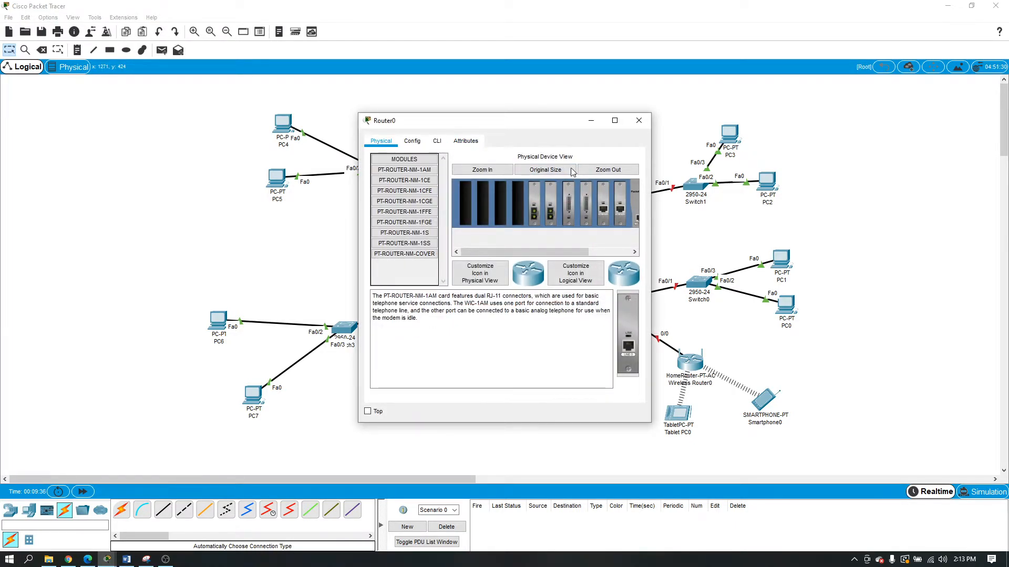
left_click_drag(483, 124, 809, 92)
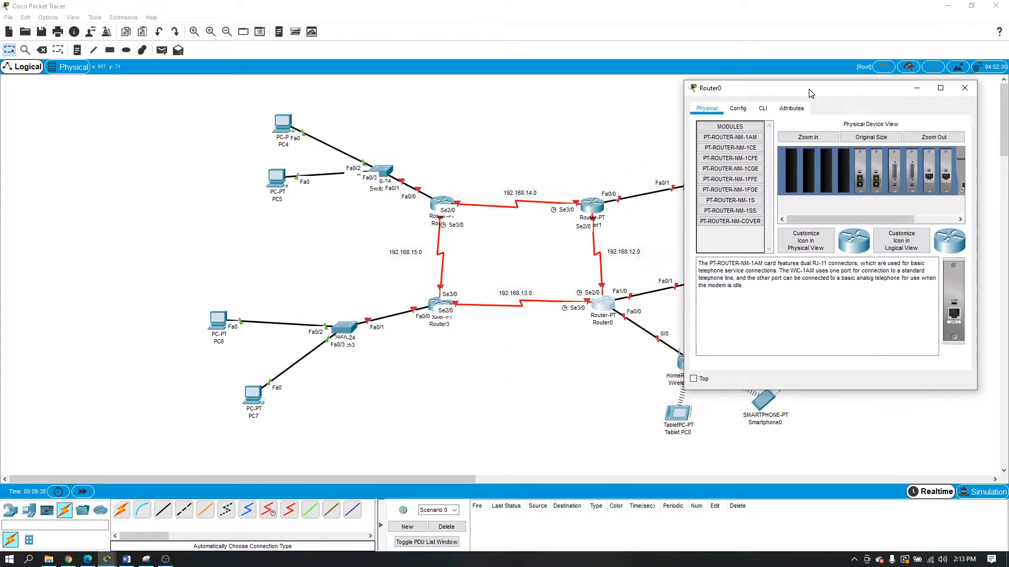
left_click(770, 109)
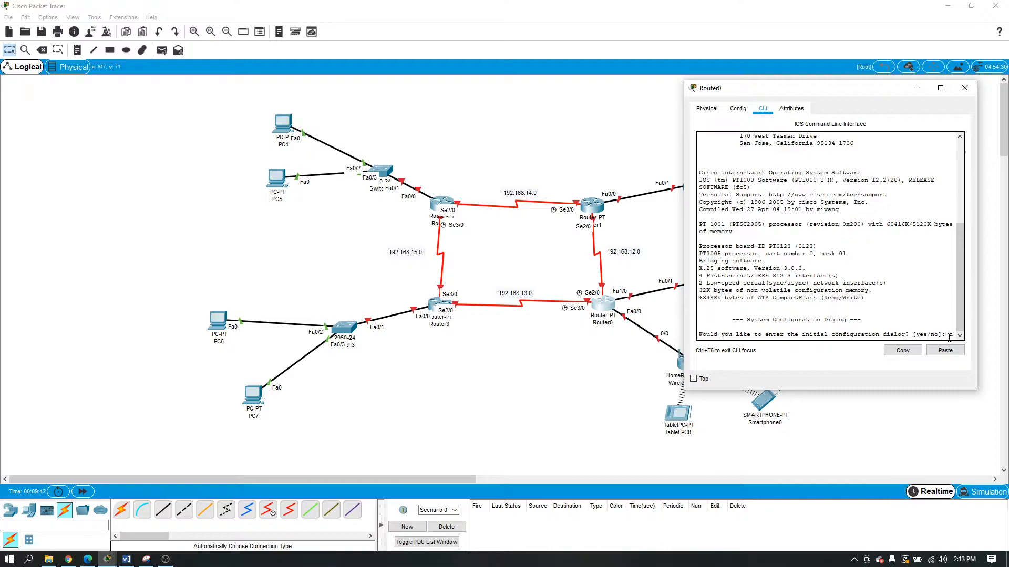
type("no")
key("Return")
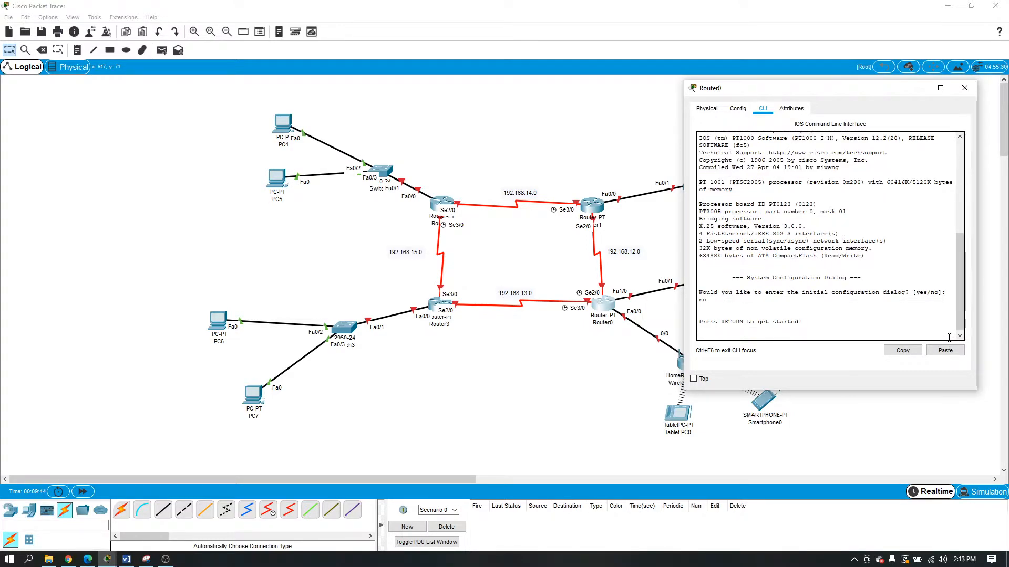
- Enter privileged mode on Router0 and open global configuration mode with configure terminal
key("Return")
type("enable")
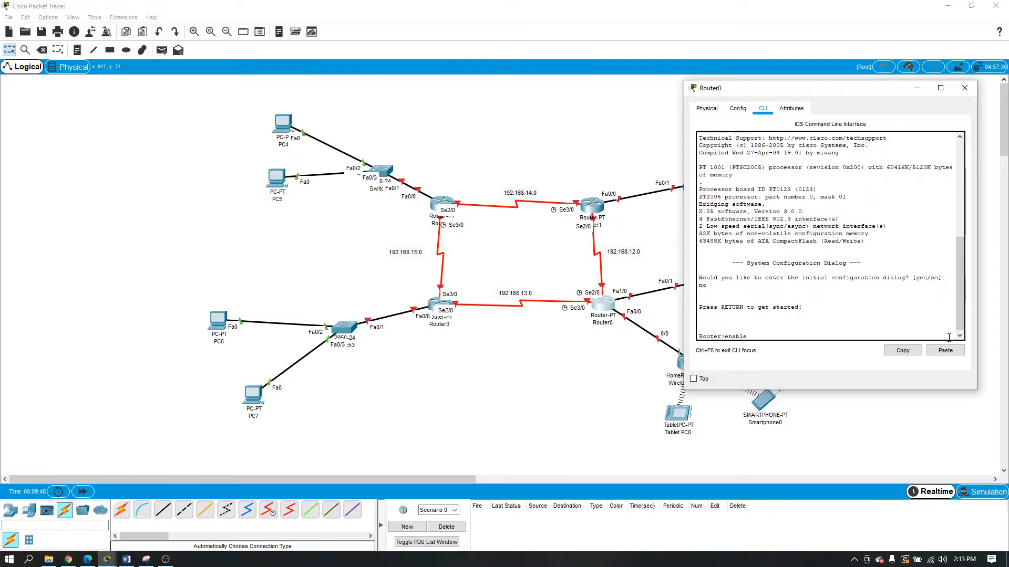
key("Return")
type("confi")
key("Tab")
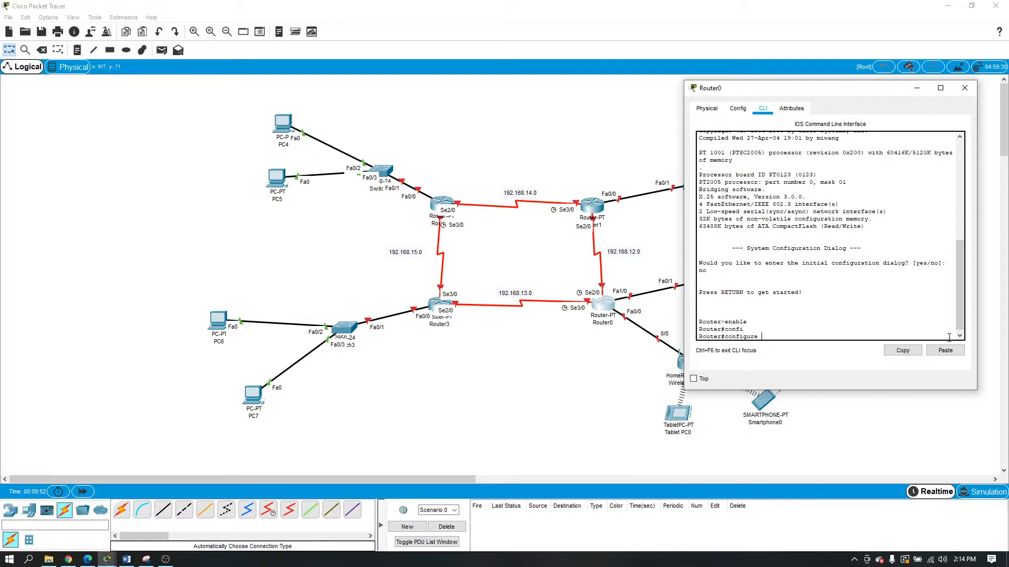
type("ter")
key("Tab")
key("Return")
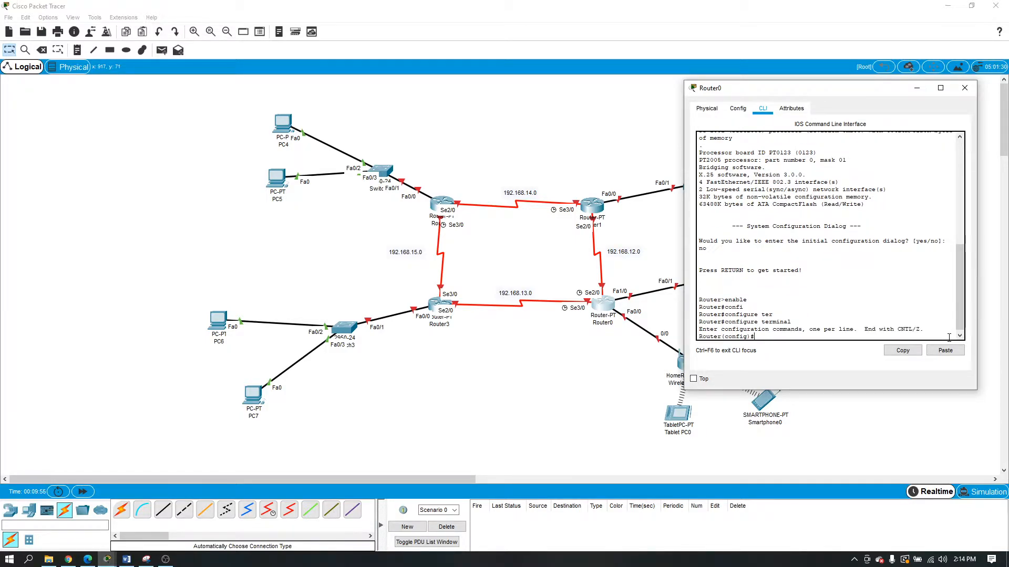
- Assign IP address 192.168.0.1 with mask 255.255.255.0 to Router0's interface fastEthernet 0/0
type("inte")
key("Tab")
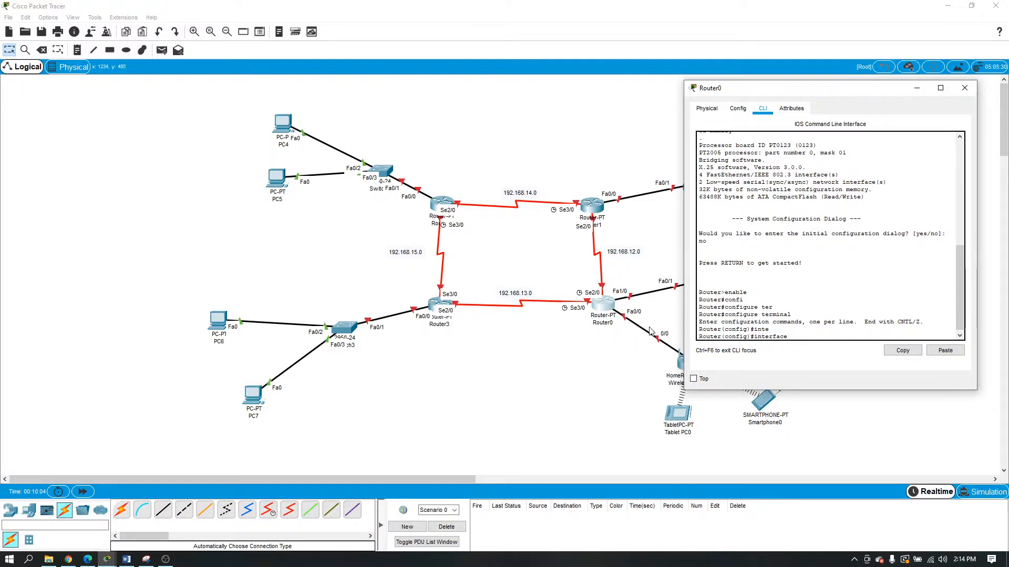
left_click_drag(828, 85, 868, 63)
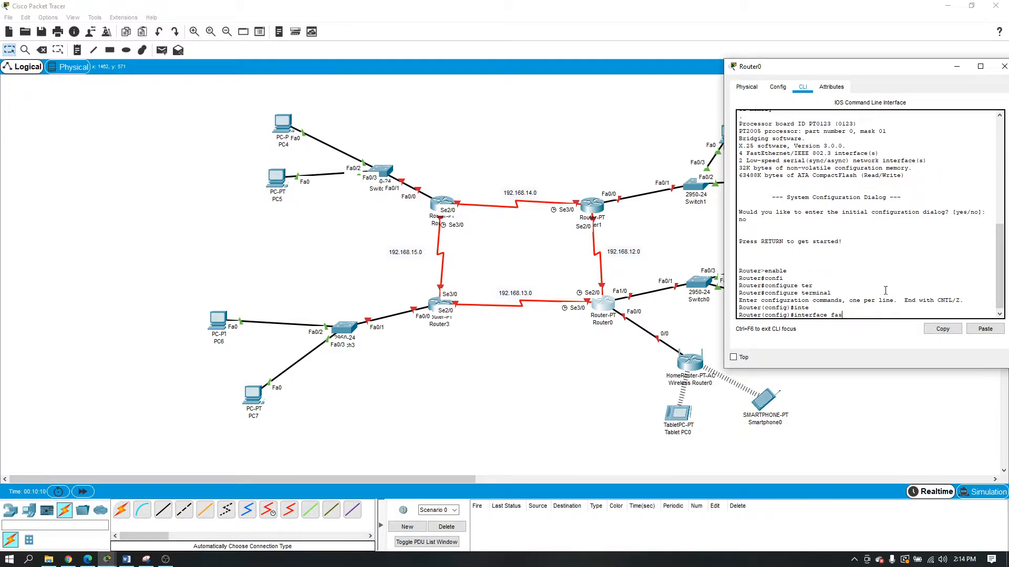
type("t")
key("Tab")
type("0")
key("Return")
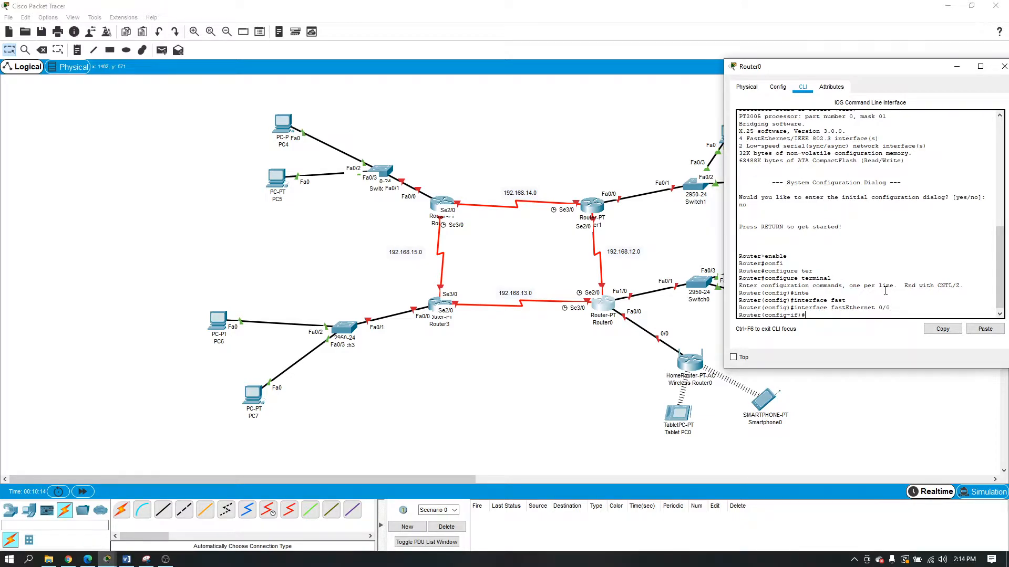
type("ip address 192.1")
type("68.0.1 255.255.255.0")
key("Return")
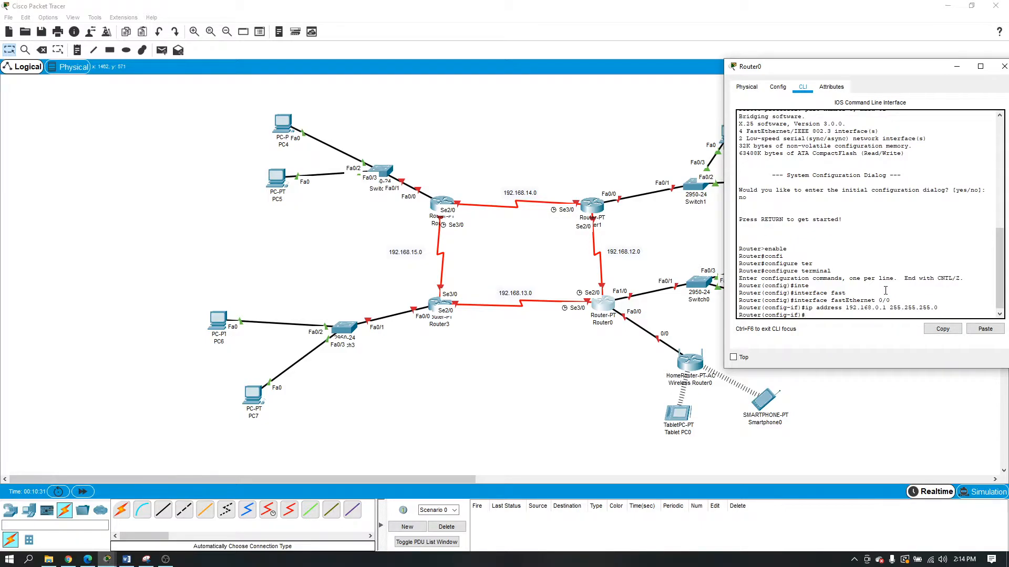
- Bring up interface fastEthernet 0/0 with no shutdown and return to global configuration mode
type("no shu")
key("Tab")
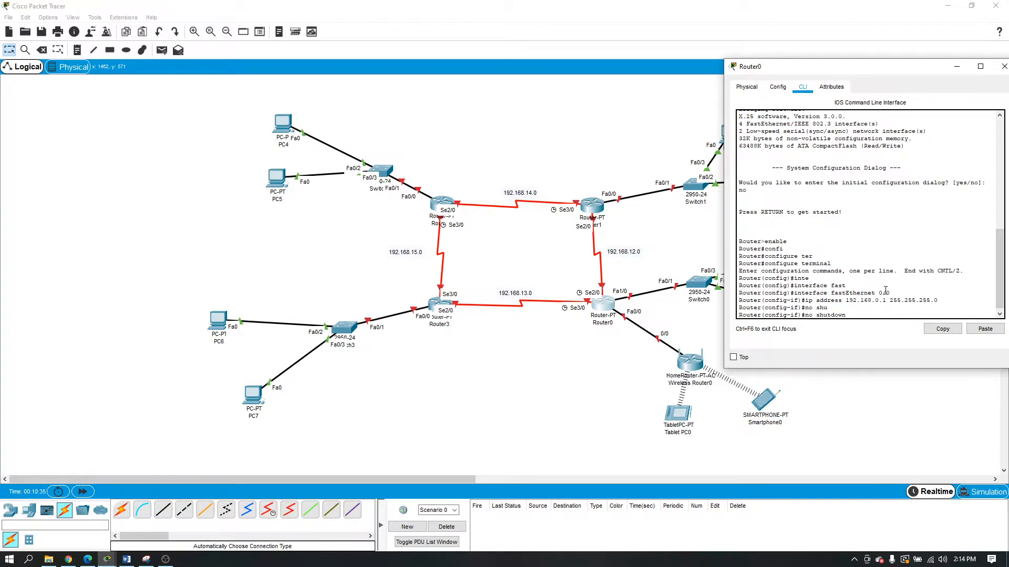
key("Return")
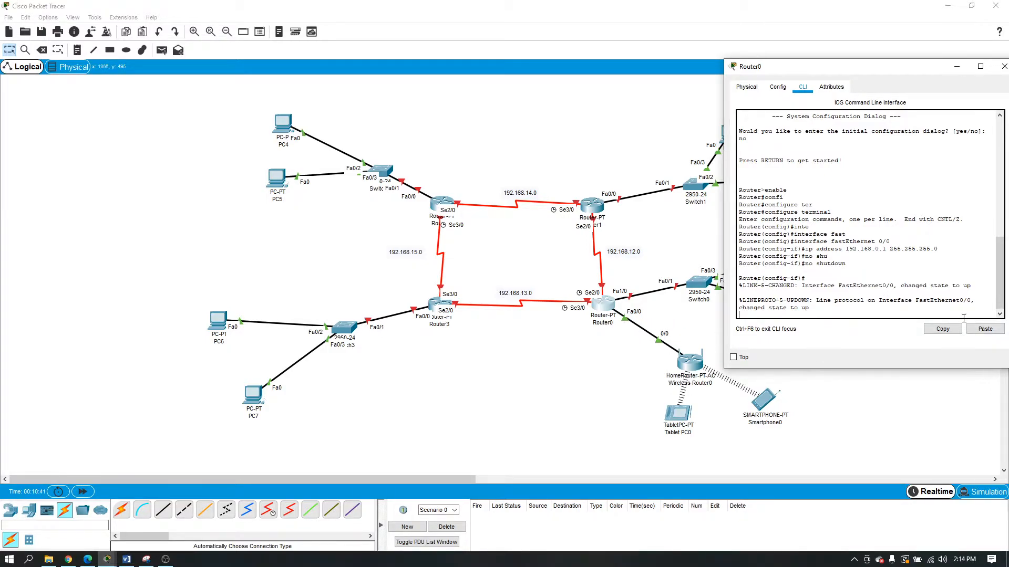
type("exit")
key("Return")
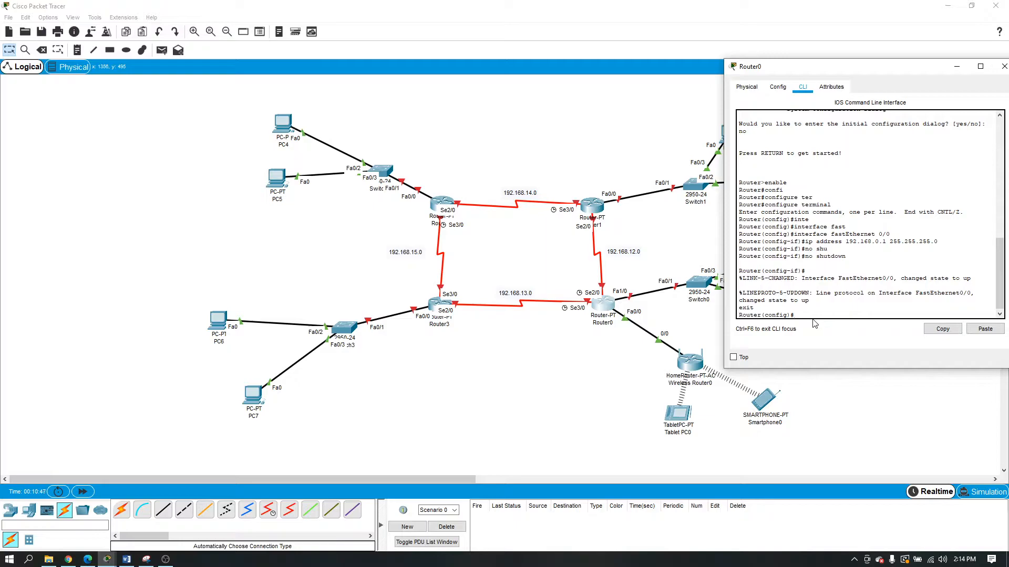
- Assign IP address 192.168.1.1 with mask 255.255.255.0 to Router0's interface fastEthernet 1/0
type("inter")
key("Tab")
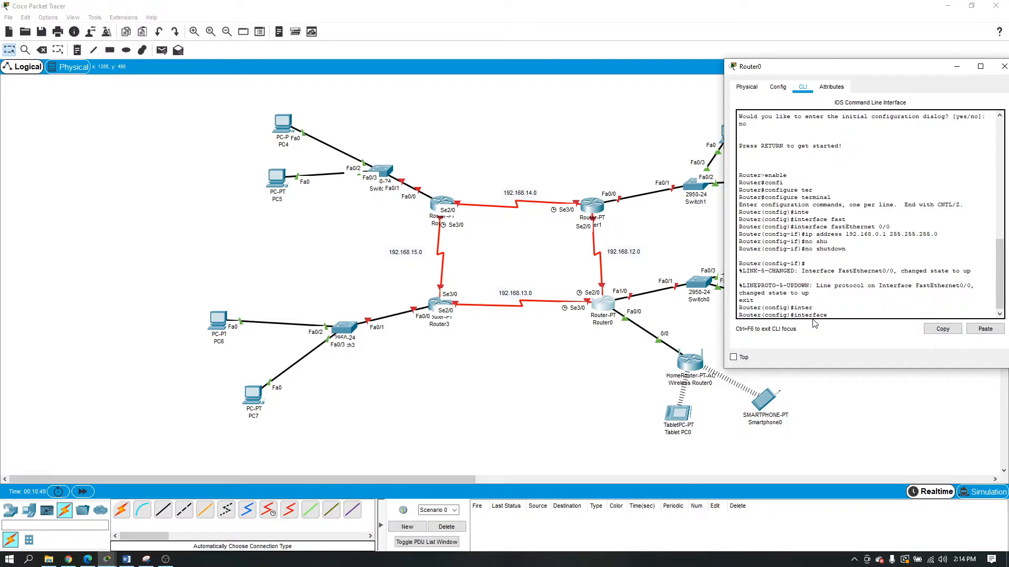
type("fas")
key("Tab")
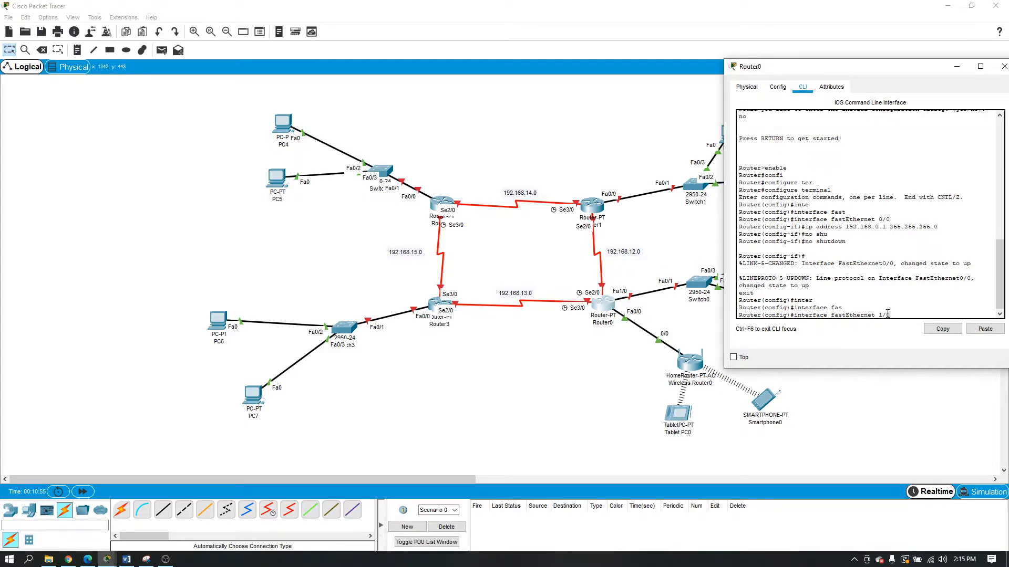
type("1/0")
key("Return")
type("ip add")
key("Tab")
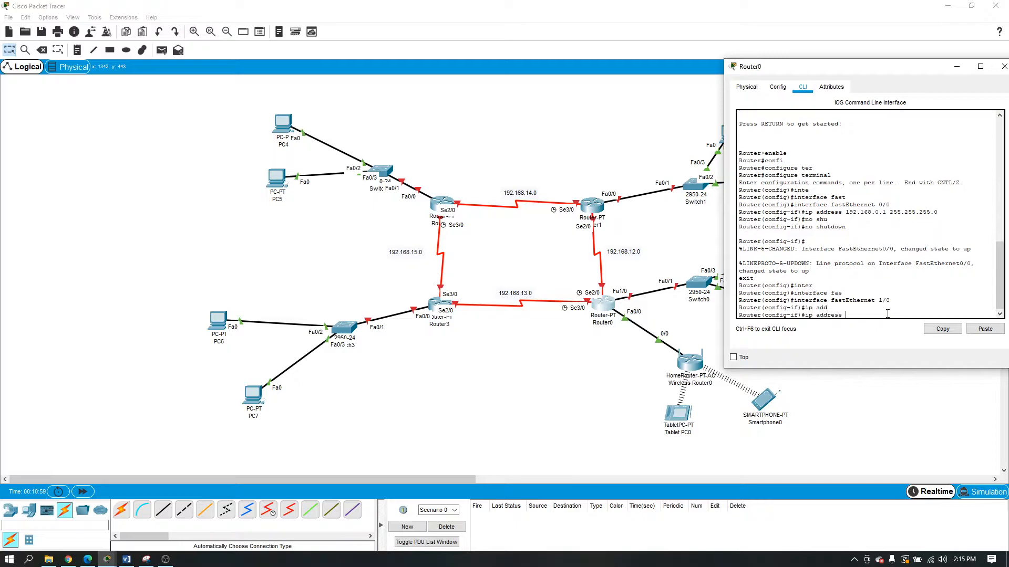
type("192.168.1.1 255.255.255.2")
key("BackSpace")
type("0")
key("Return")
- Bring up interface fastEthernet 1/0 with no shutdown and return to global configuration mode
type("no shut")
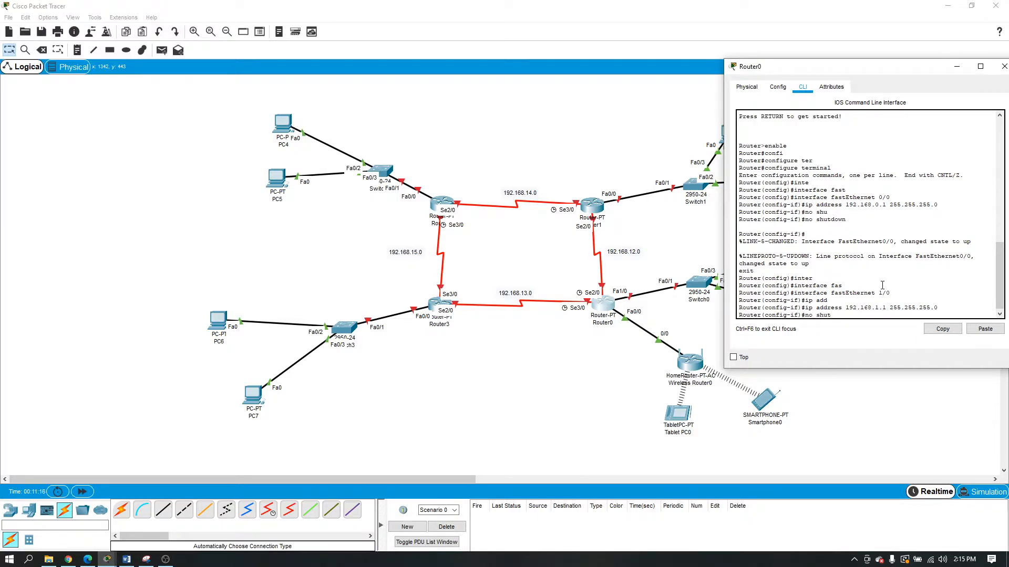
key("Tab")
key("Return")
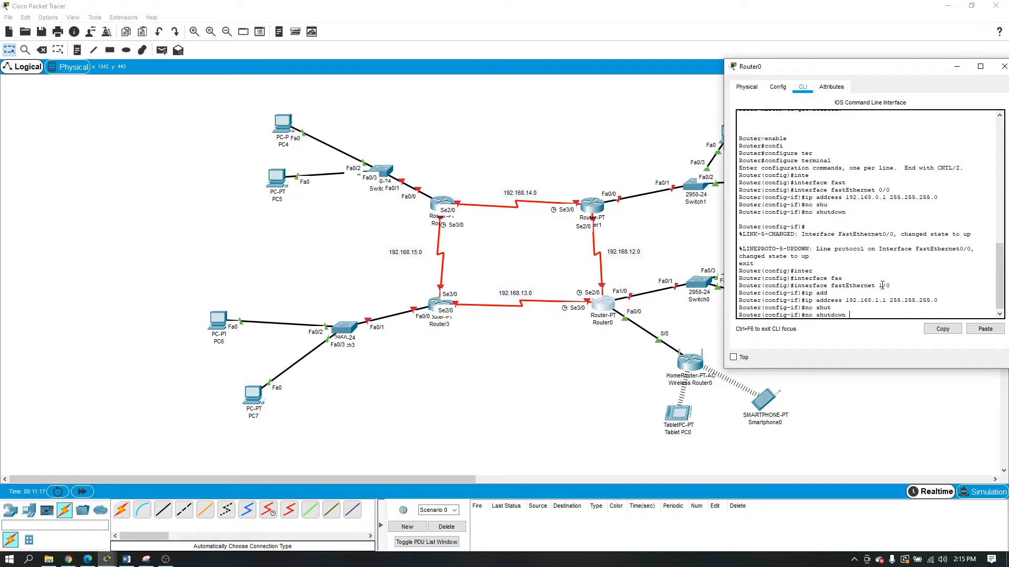
type("exit")
key("Return")
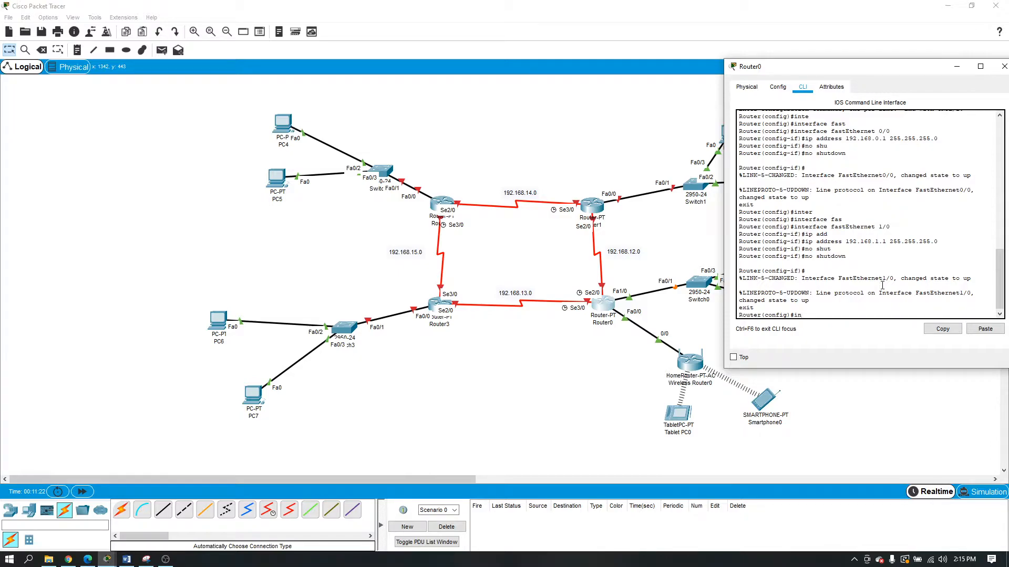
- Assign IP address 192.168.12.1 with mask 255.255.255.0 to Router0's interface serial 2/0
type("int")
key("Tab")
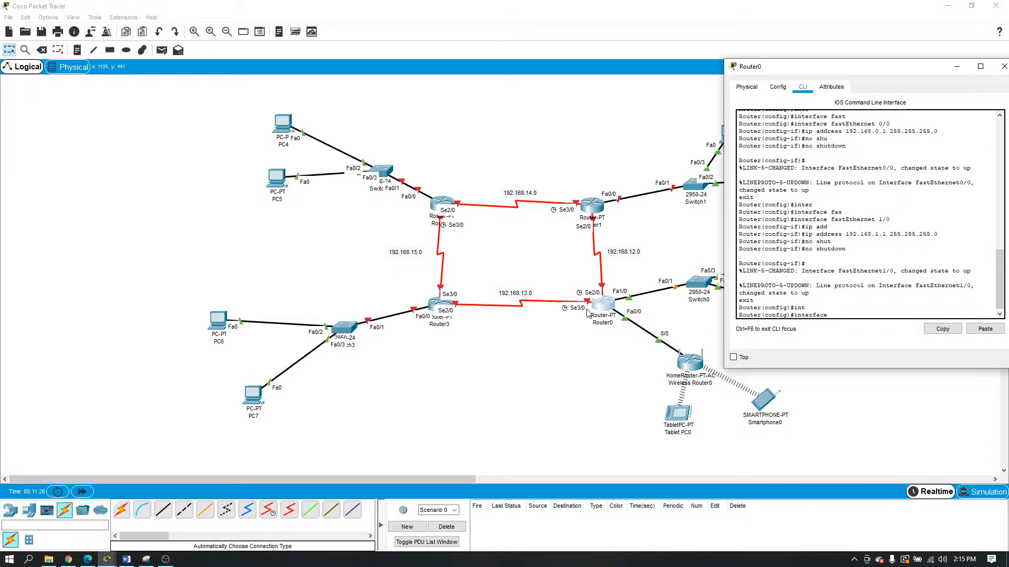
type("se")
key("Tab")
type("2/")
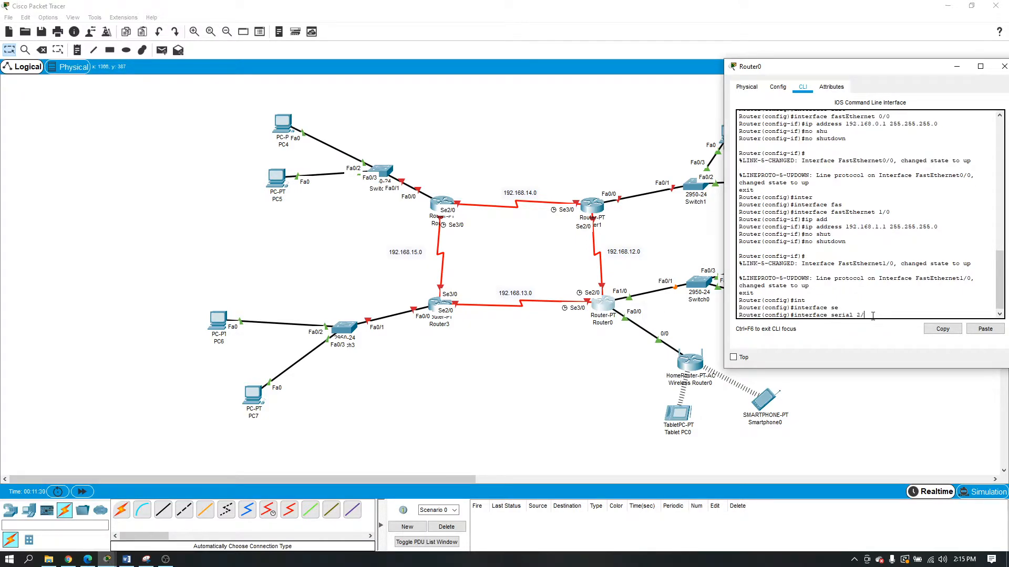
key("Return")
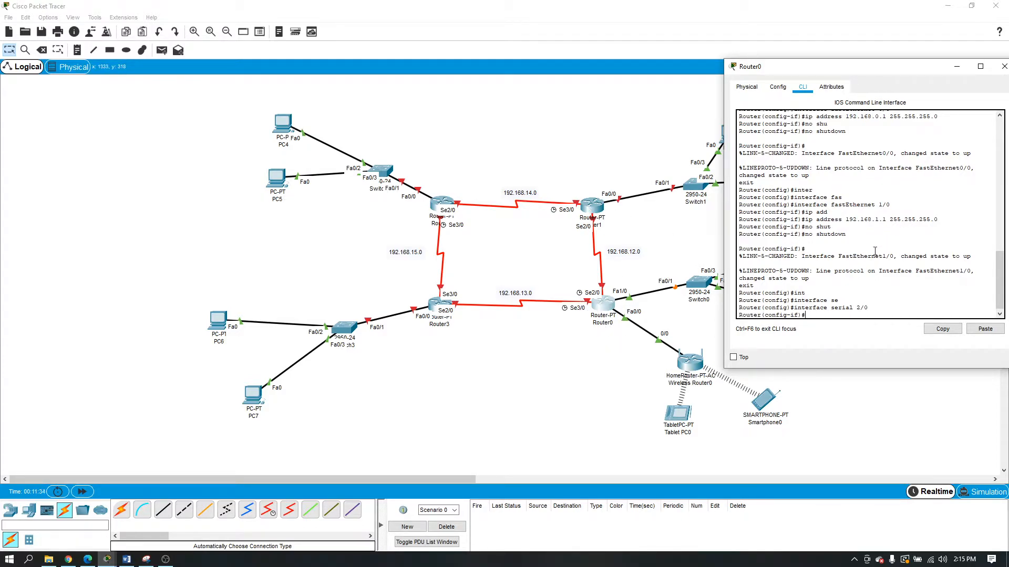
type("ip add")
key("Tab")
type("192.168")
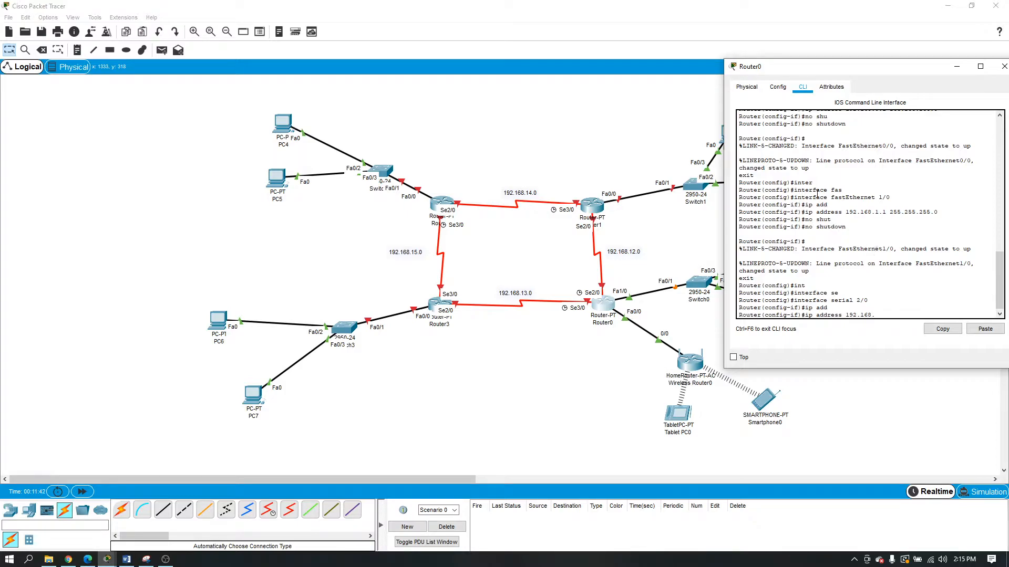
type(".12.1 255.255.255")
key("Return")
- Enable interface serial 2/0 with no shutdown and return to global configuration mode
type("no shu")
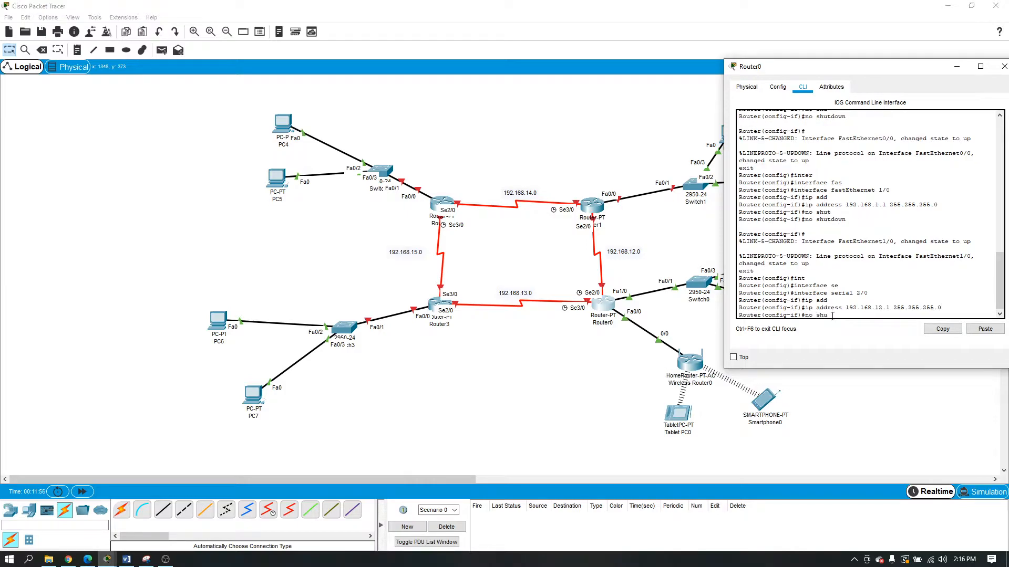
key("Tab")
key("Return")
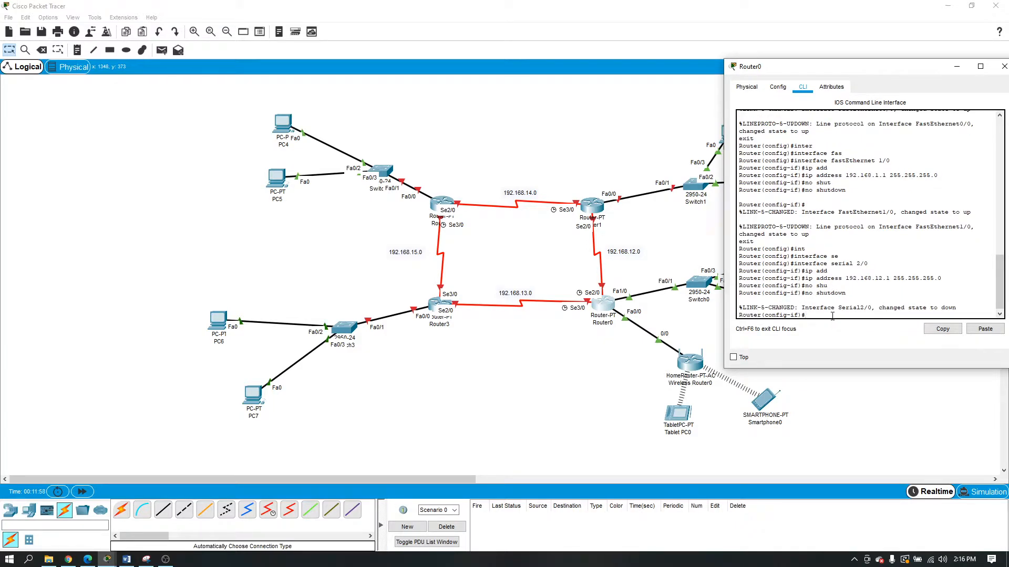
type("exit")
key("Return")
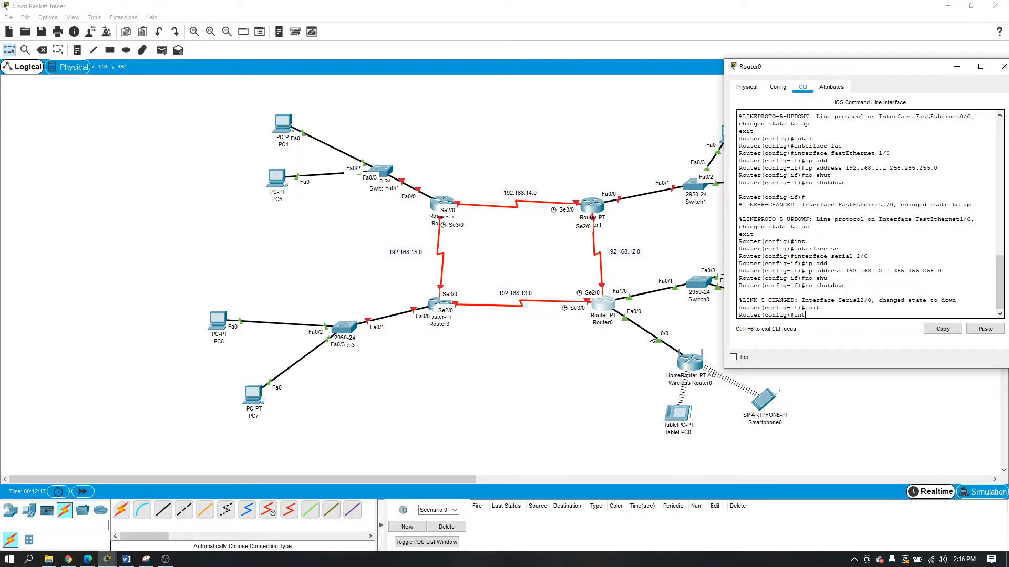
- Assign IP address 192.168.13.1 with mask 255.255.255.0 to Router0's interface serial 3/0
key("Tab")
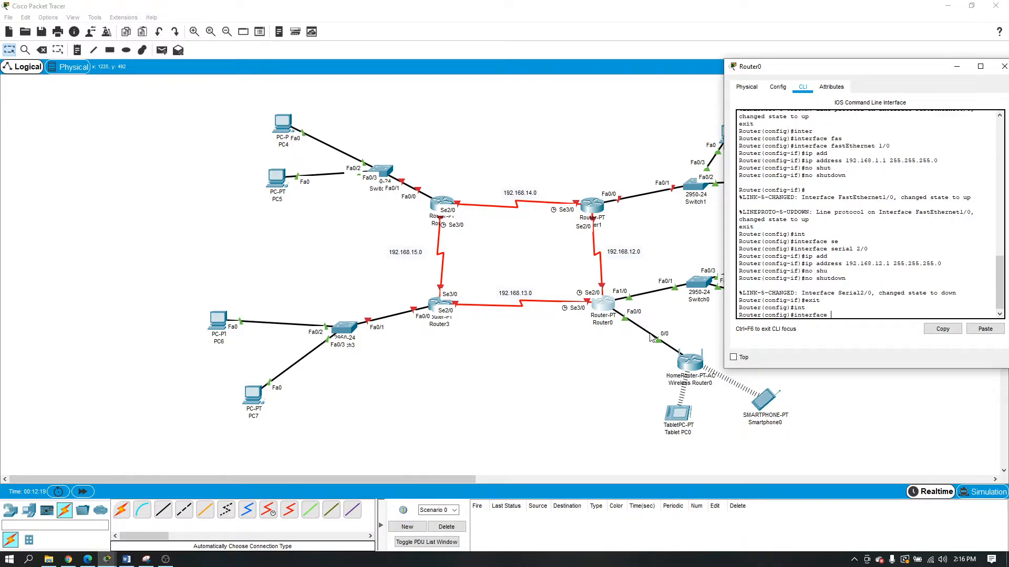
type("se")
key("Tab")
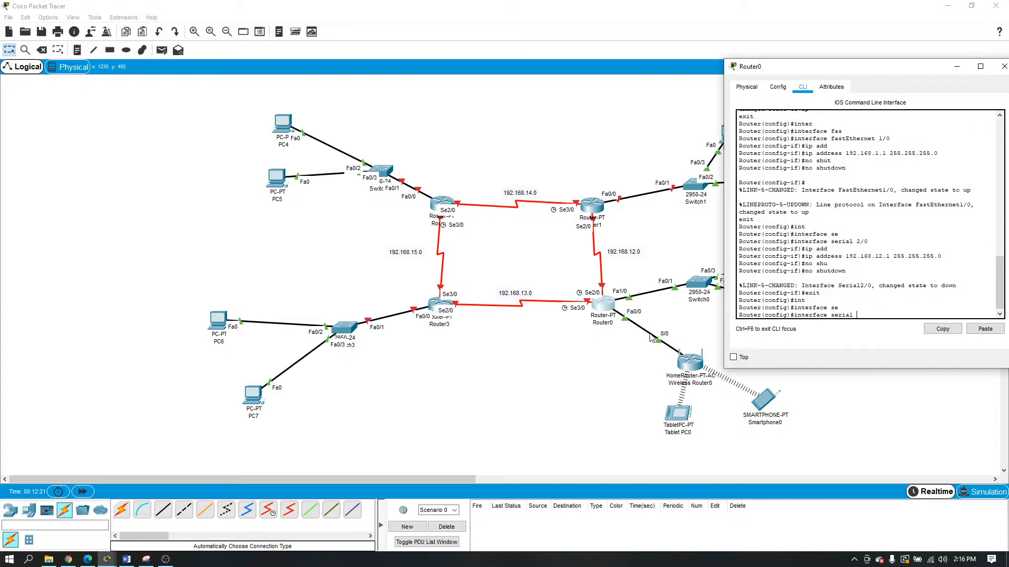
type("3/0")
key("Return")
type("ip add")
key("Return")
type("ip address 192.1")
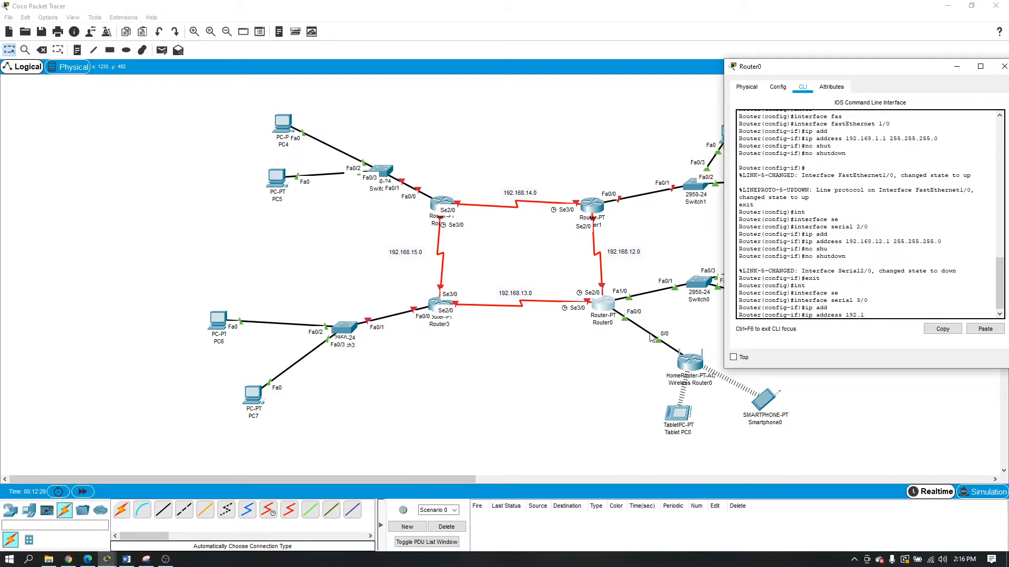
type("68.13.1")
key("Return")
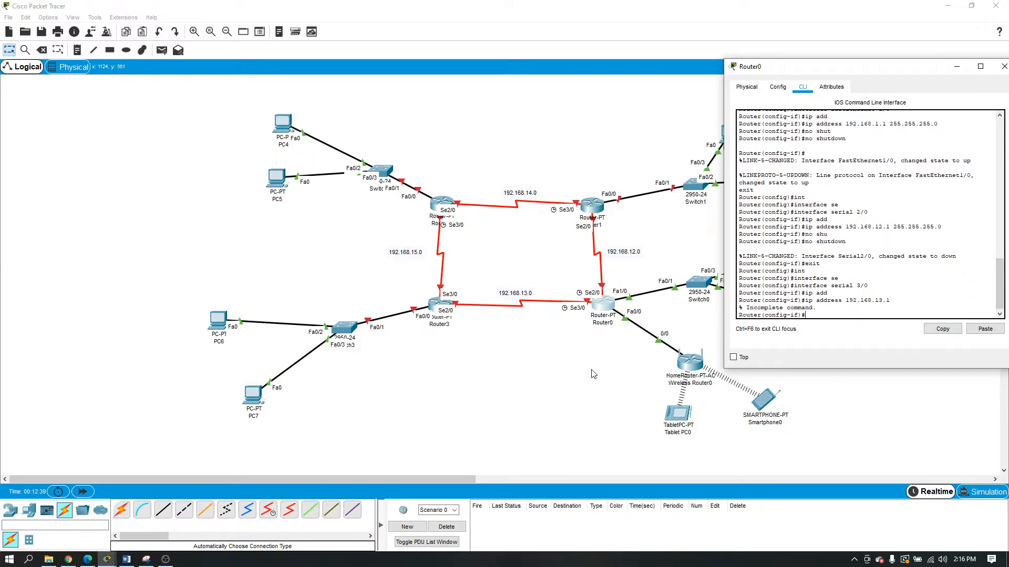
key("Up")
type("255.255")
key("Return")
- Enable interface serial 3/0 with no shutdown and return to global configuration mode
type("no shut")
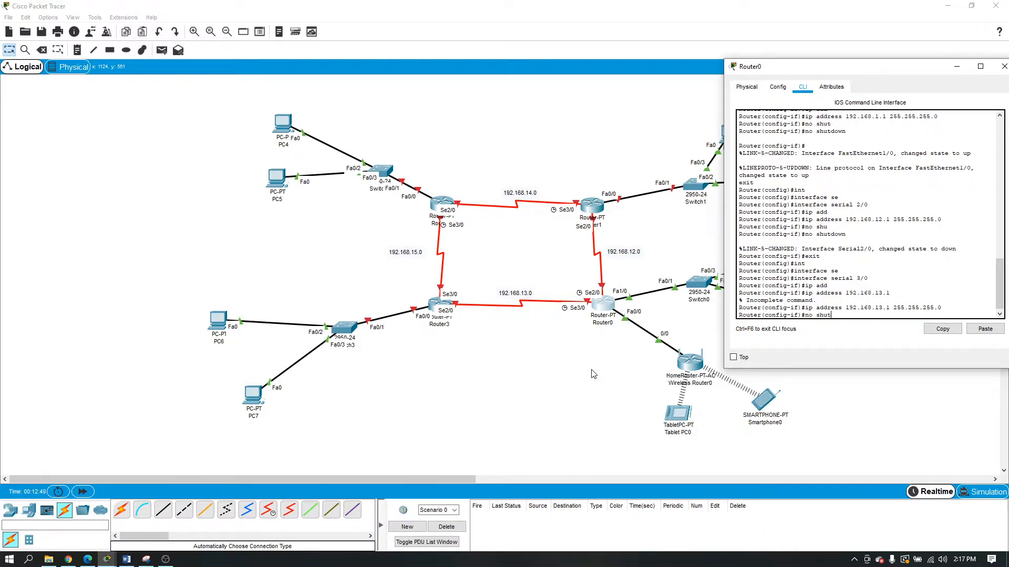
key("Tab")
key("Return")
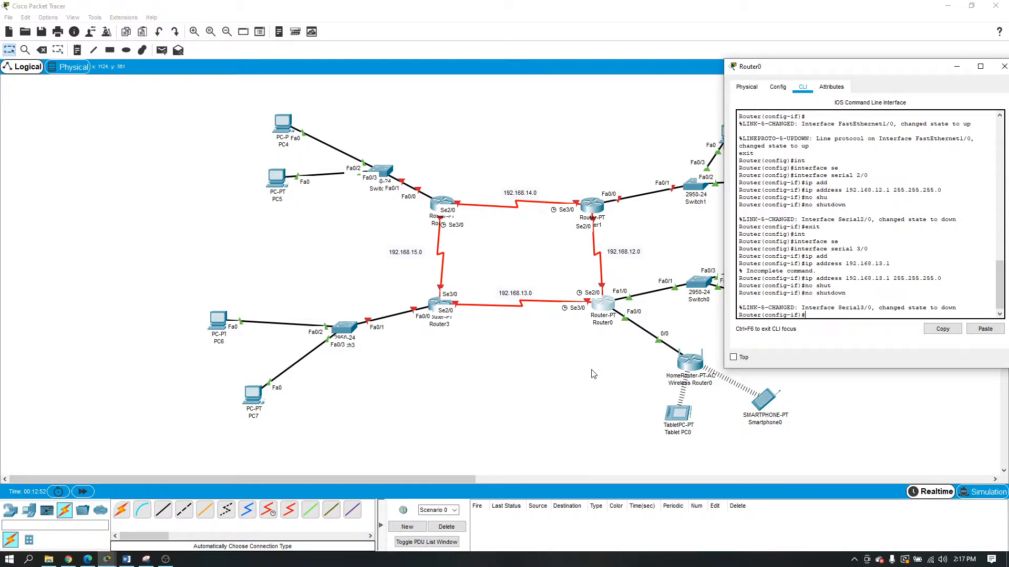
type("exit")
key("Return")
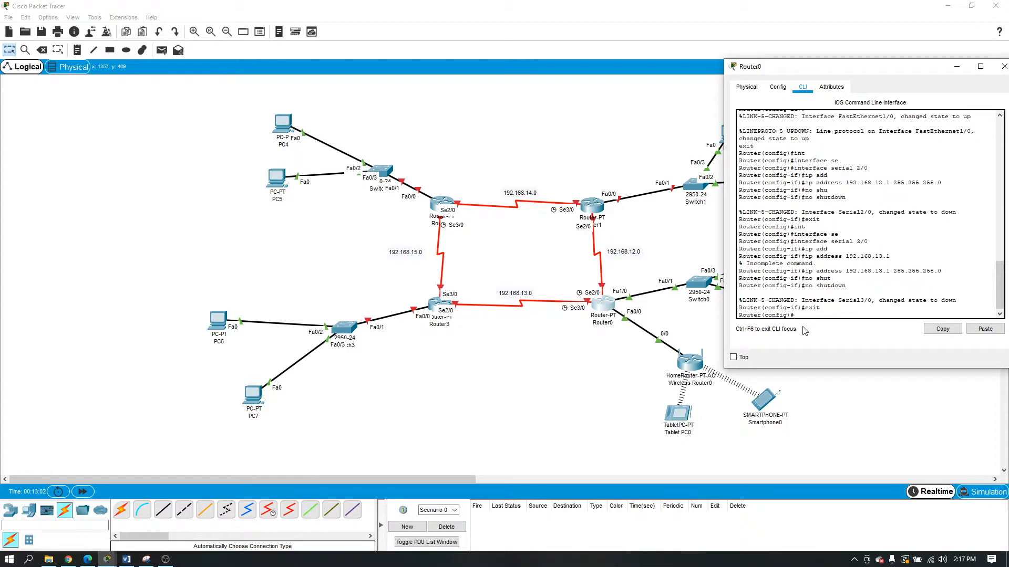
- Start RIP routing on Router0 with router rip and add network 192.168.0.0
type("rout")
key("Tab")
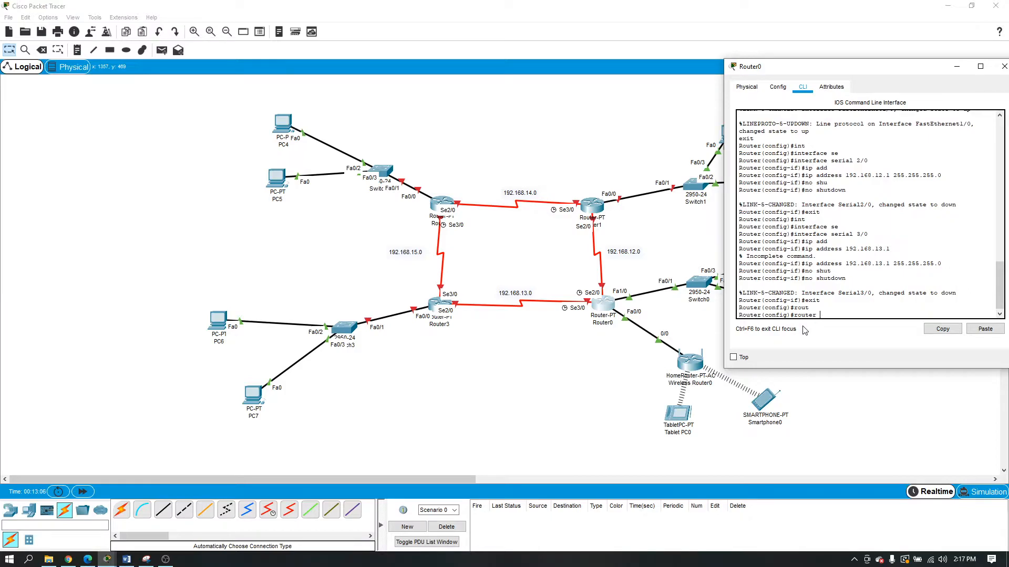
type("rip")
key("Return")
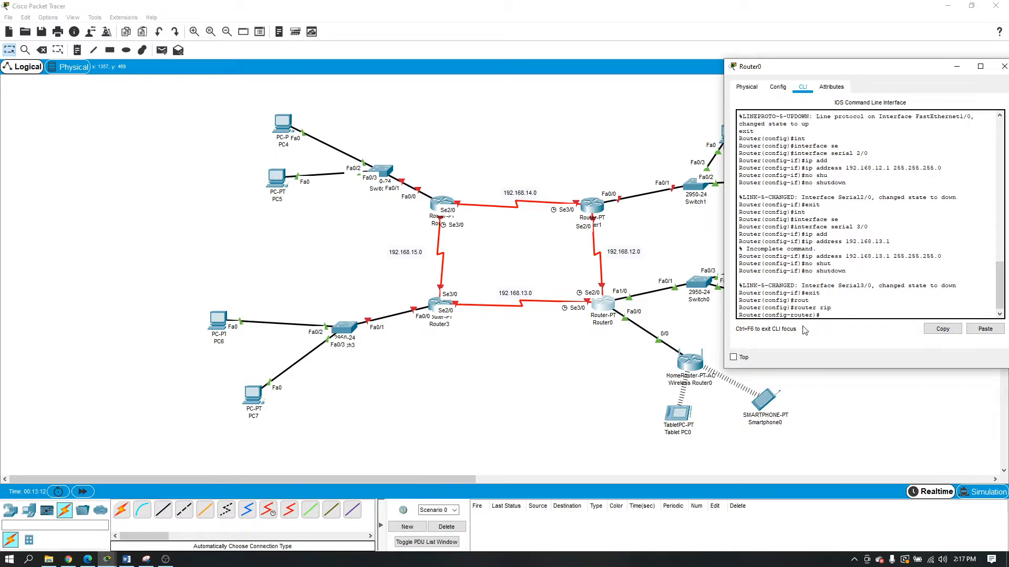
type("net")
key("Tab")
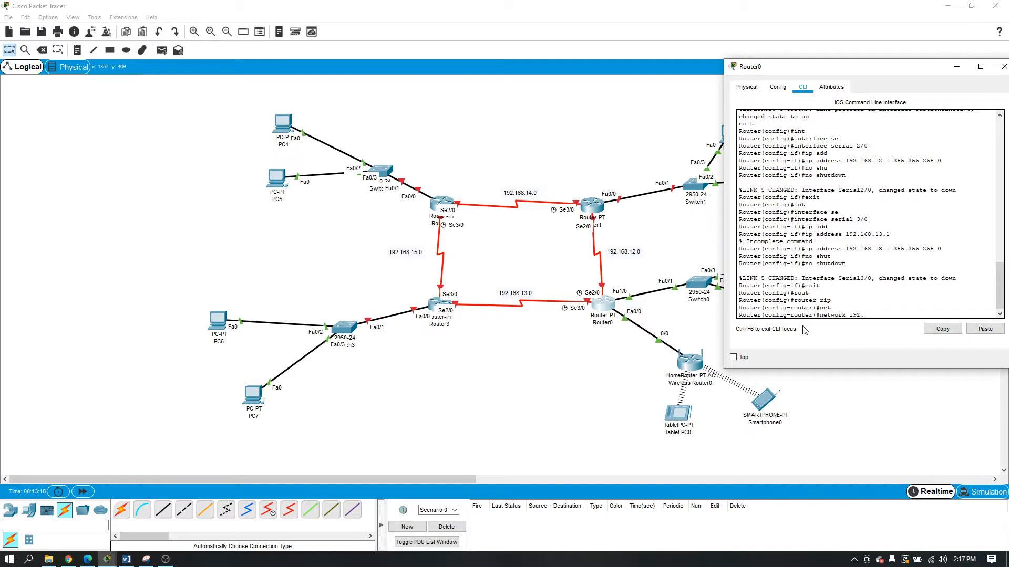
type("192.168.0.0")
key("Return")
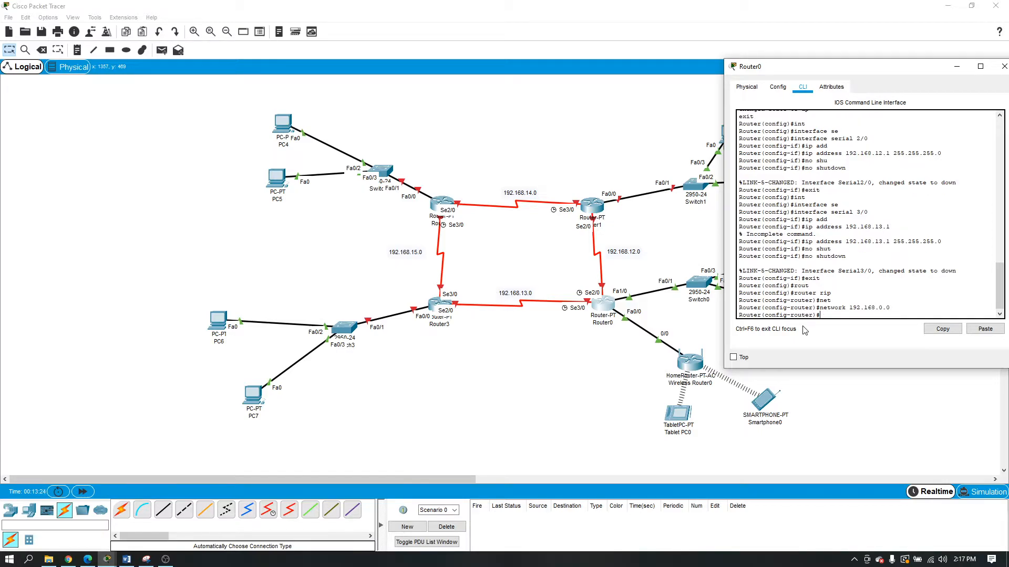
- Add network 192.168.1.0 to Router0's RIP configuration
key("Up")
key("BackSpace")
type("192.168.1.0")
key("Return")
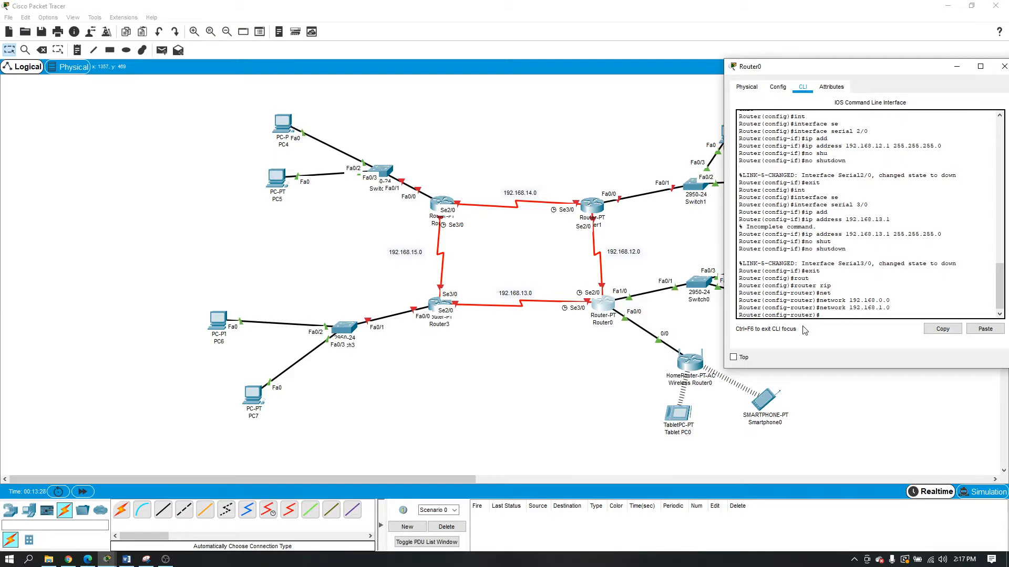
- Add network 192.168.12.0 to Router0's RIP configuration
key("Up")
key("Left")
key("Left")
type("2")
key("Return")
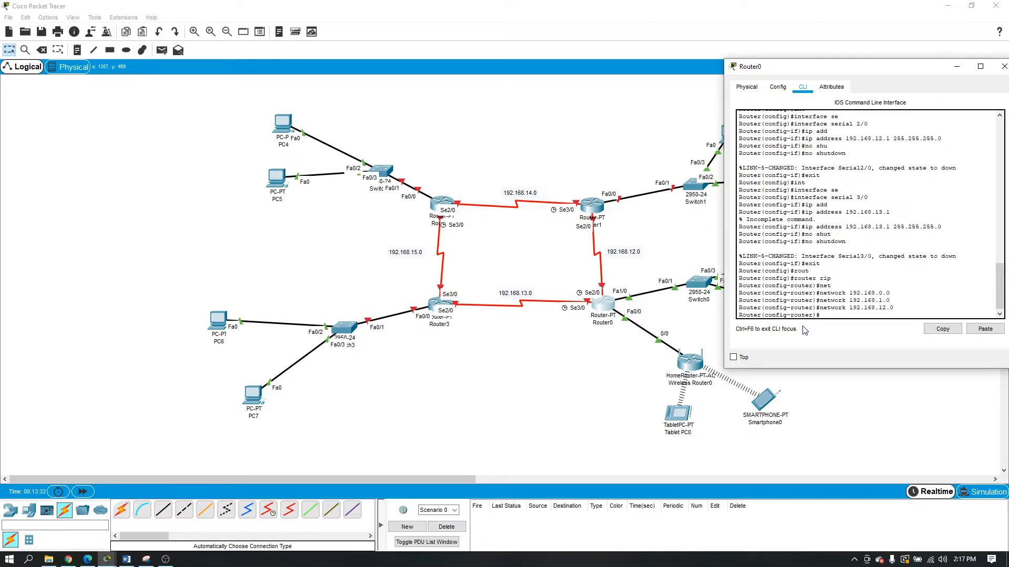
- Add network 192.168.13.0 to Router0's RIP configuration, then exit RIP mode and close the router's window
key("Up")
key("Left")
key("Left")
key("BackSpace")
type("3")
key("Return")
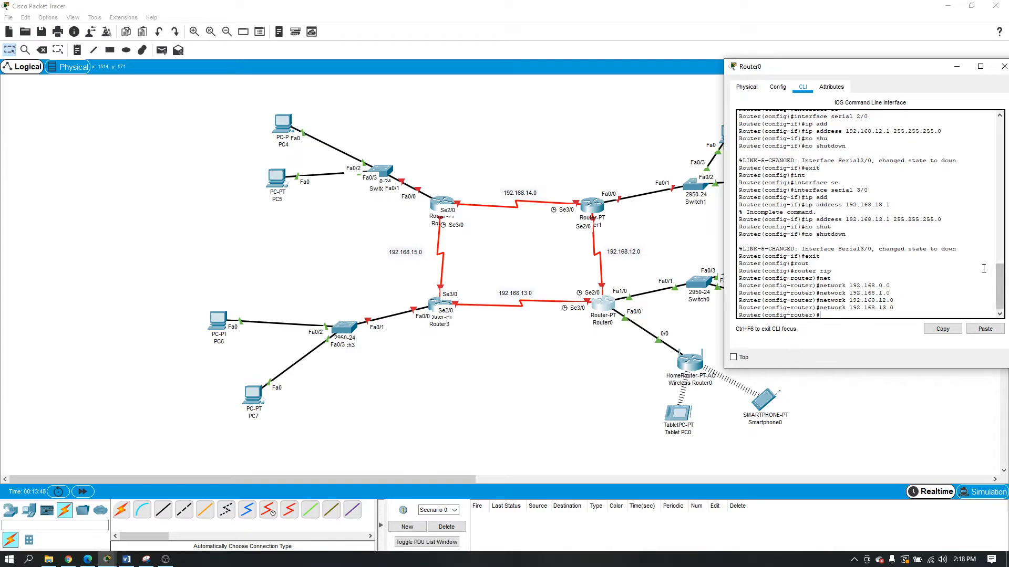
type("it")
key("Return")
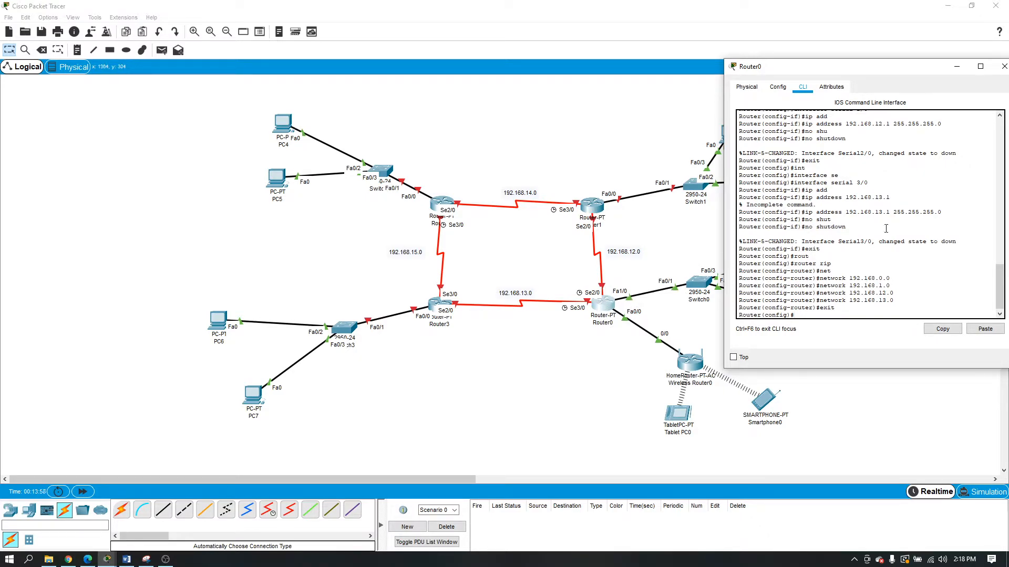
left_click(1004, 66)
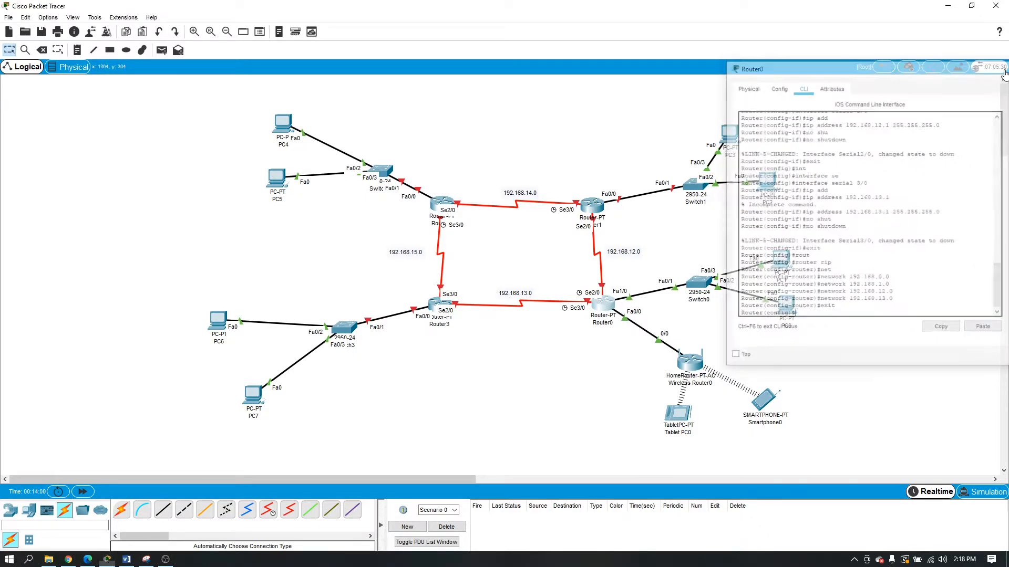
- Open Router1's command line interface and start its session
left_click(592, 205)
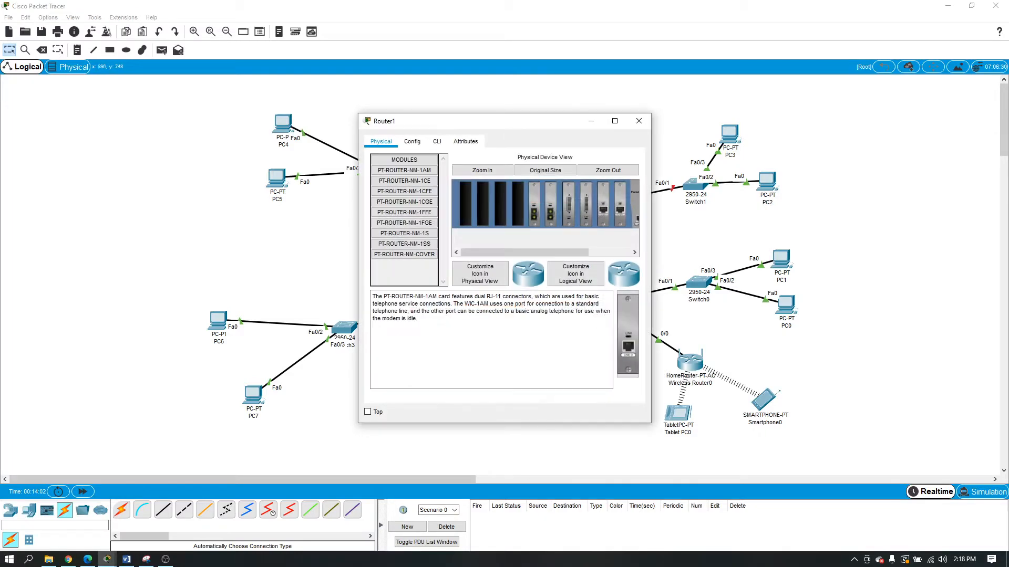
left_click(409, 140)
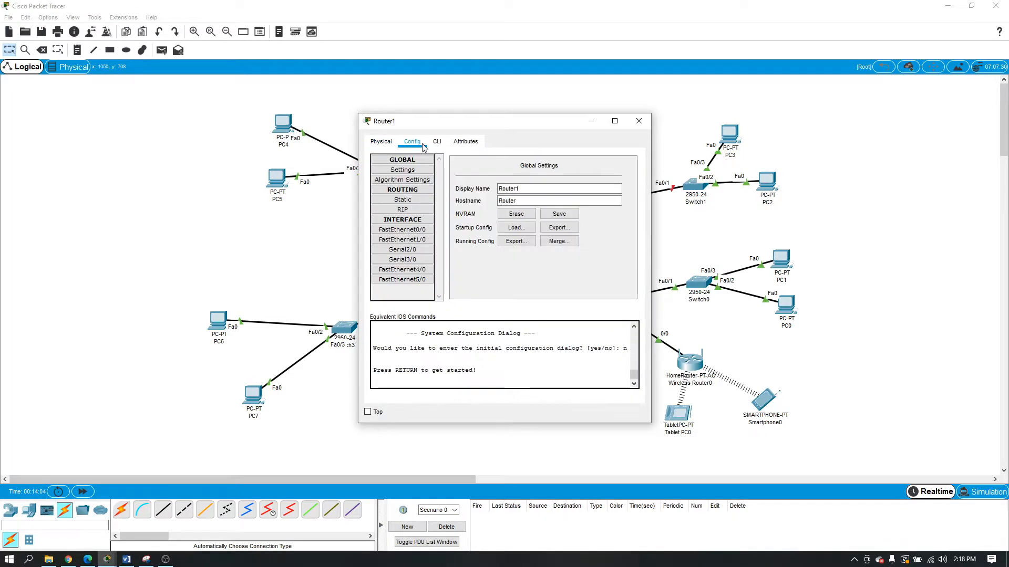
left_click(437, 142)
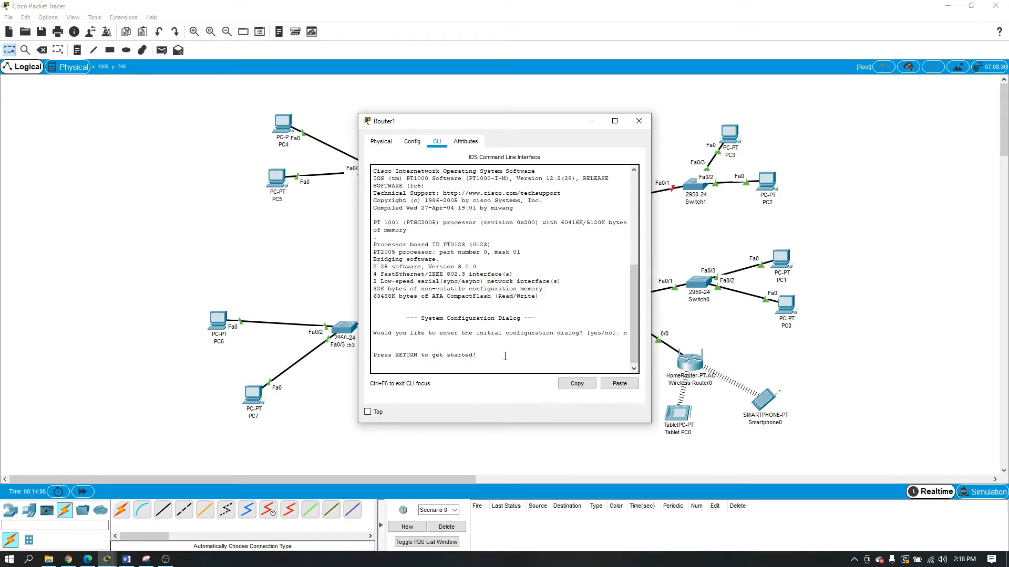
key("Return")
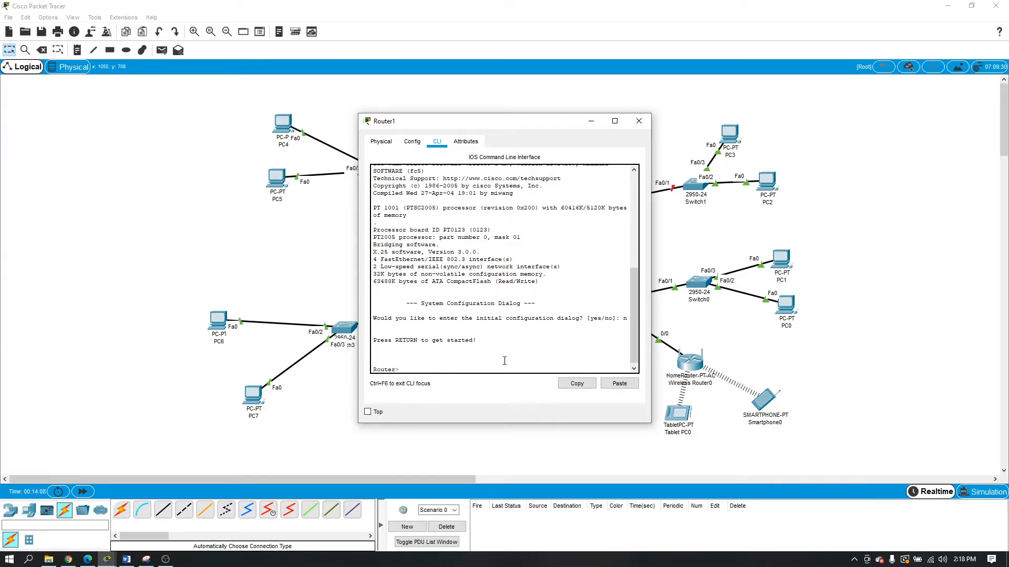
- Enter privileged mode on Router1 with enable and switch to global configuration mode with configure terminal
type("enabe")
key("BackSpace")
type("le")
key("Return")
type("con")
key("Tab")
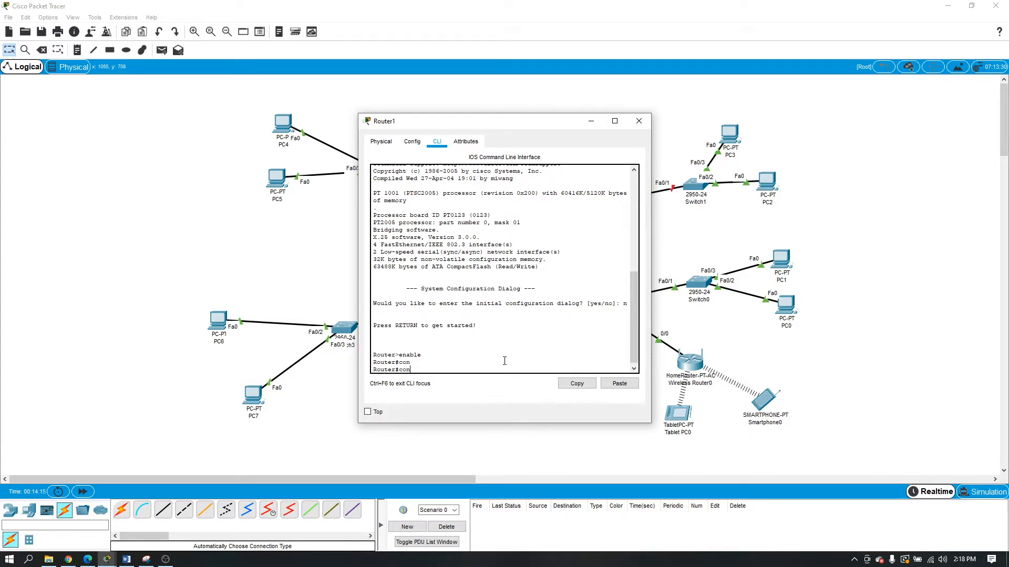
type("f")
key("Tab")
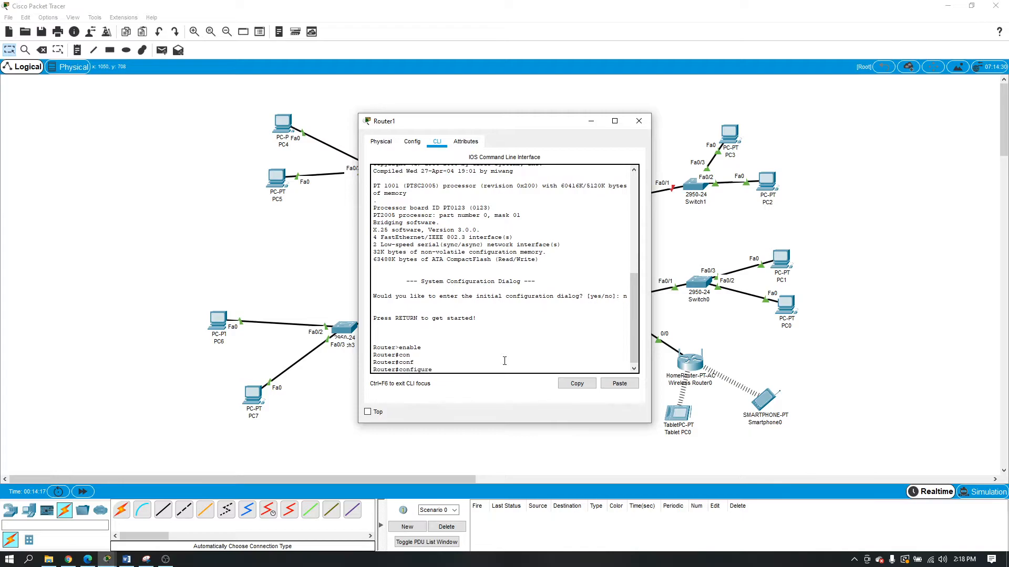
type("ter")
key("Tab")
key("Return")
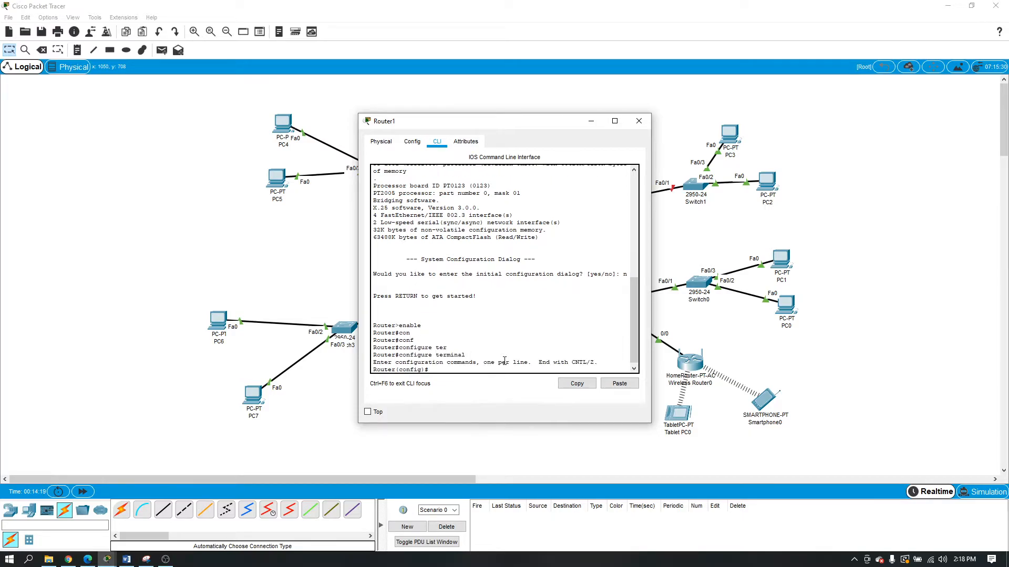
- Assign IP address 192.168.2.1 with mask 255.255.255.0 to Router1's interface fastEthernet 0/0
type("inte")
key("Tab")
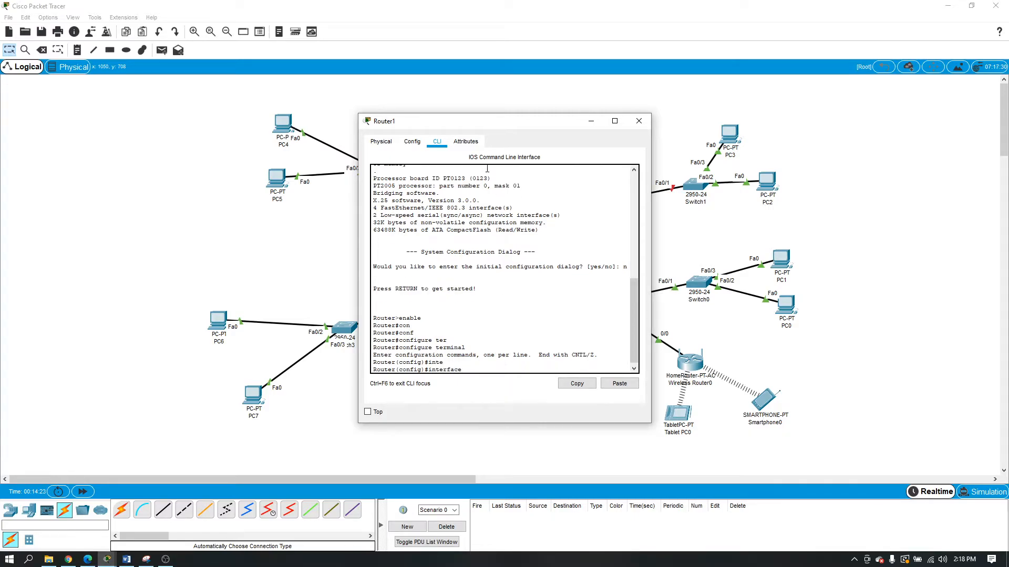
left_click_drag(519, 125, 304, 104)
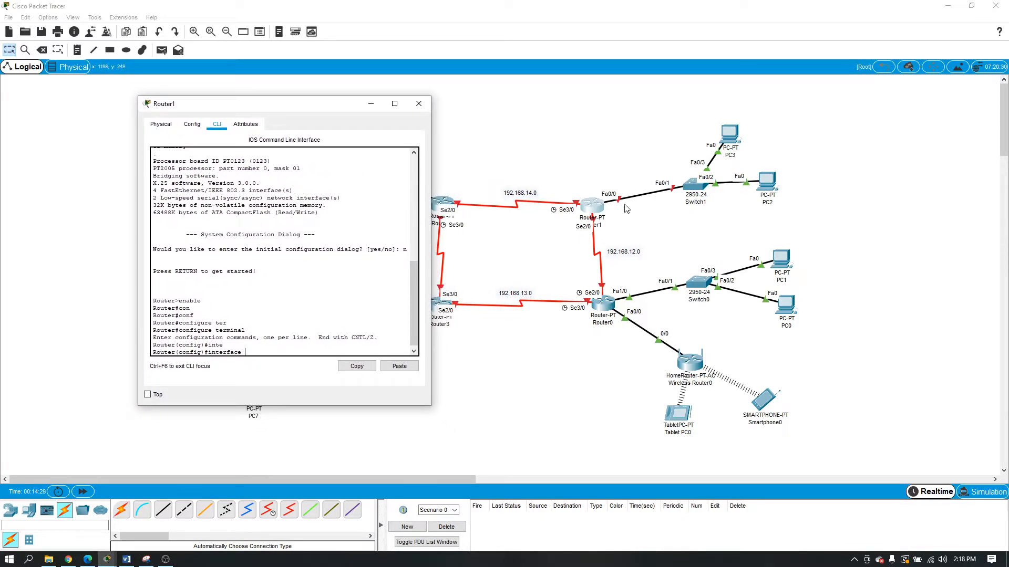
type("fas")
key("Tab")
type("0/0")
key("Return")
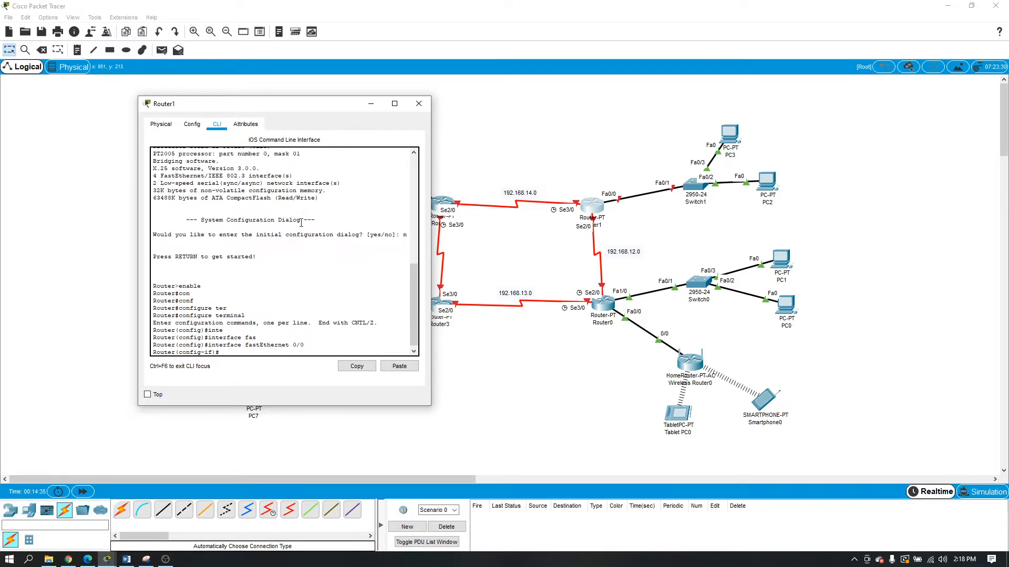
type("ip address 192.168.2.1 255.255.255.0")
key("Return")
- Enable Router1's interface fastEthernet 0/0 with no shutdown and return to global configuration mode
type("no")
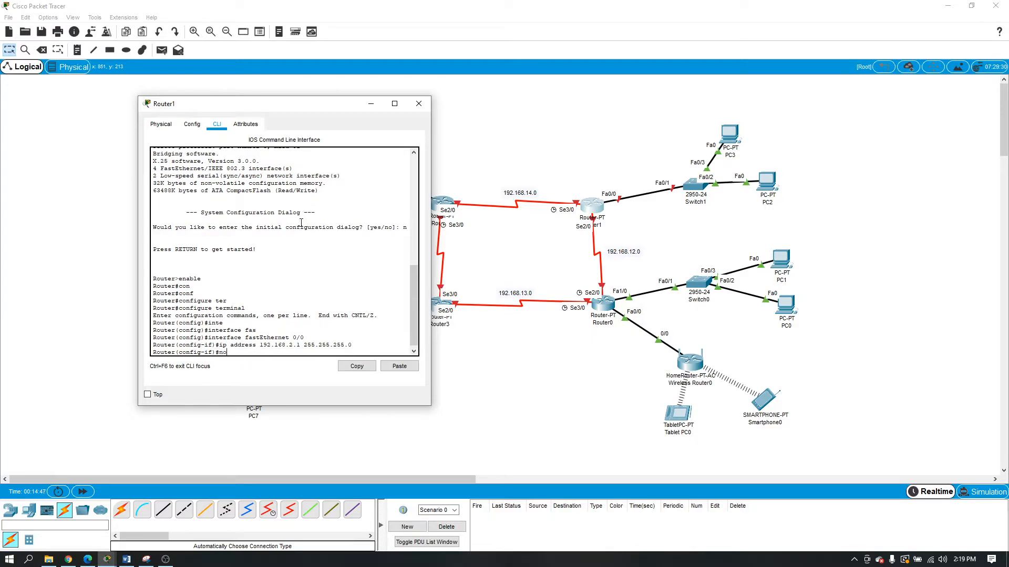
type(" shut")
key("Tab")
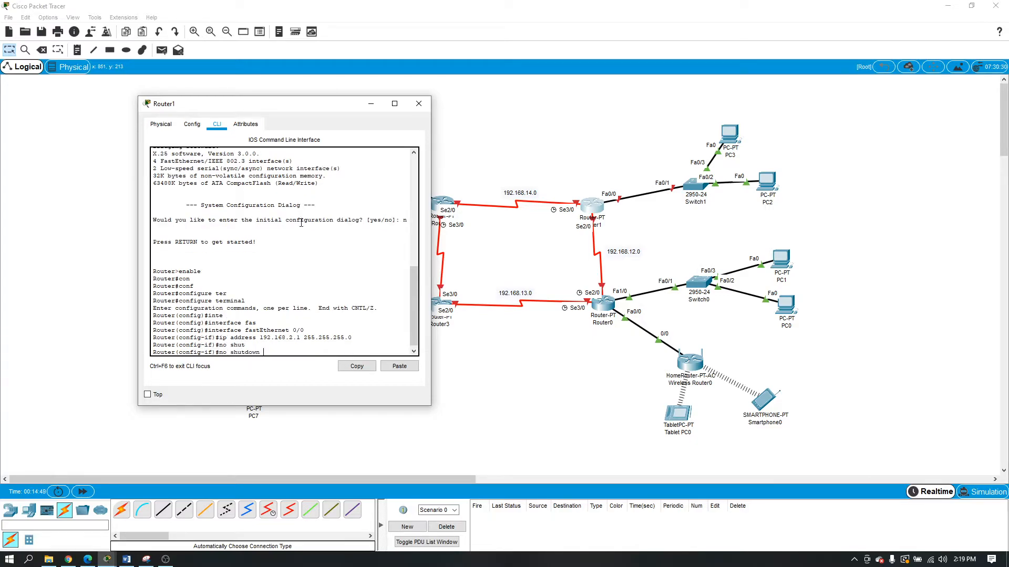
key("Return")
type("exit")
key("Return")
- Assign IP address 192.168.12.2 with mask 255.255.255.0 to Router1's interface serial 2/0
type("ig)#int")
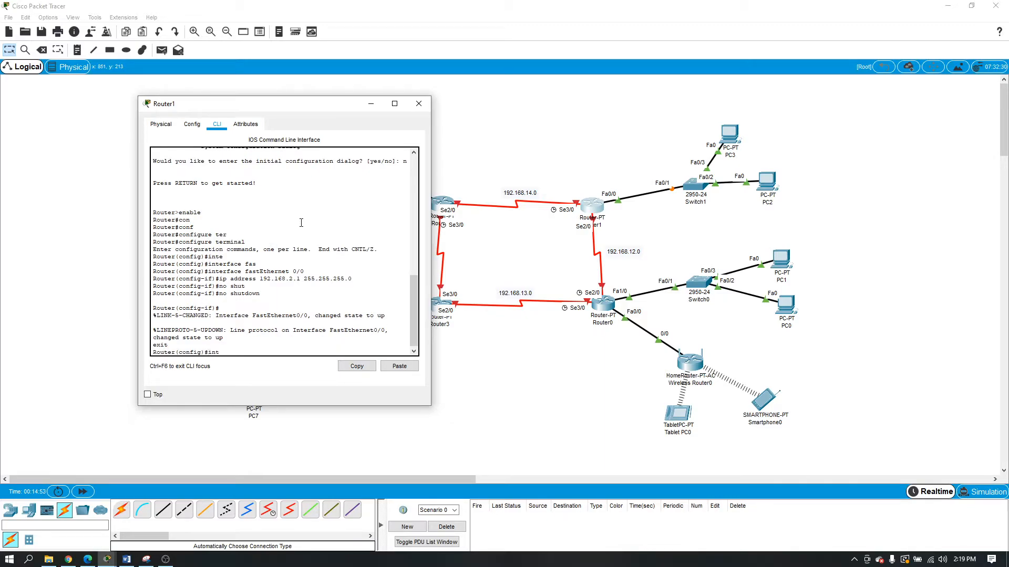
type("er")
key("Tab")
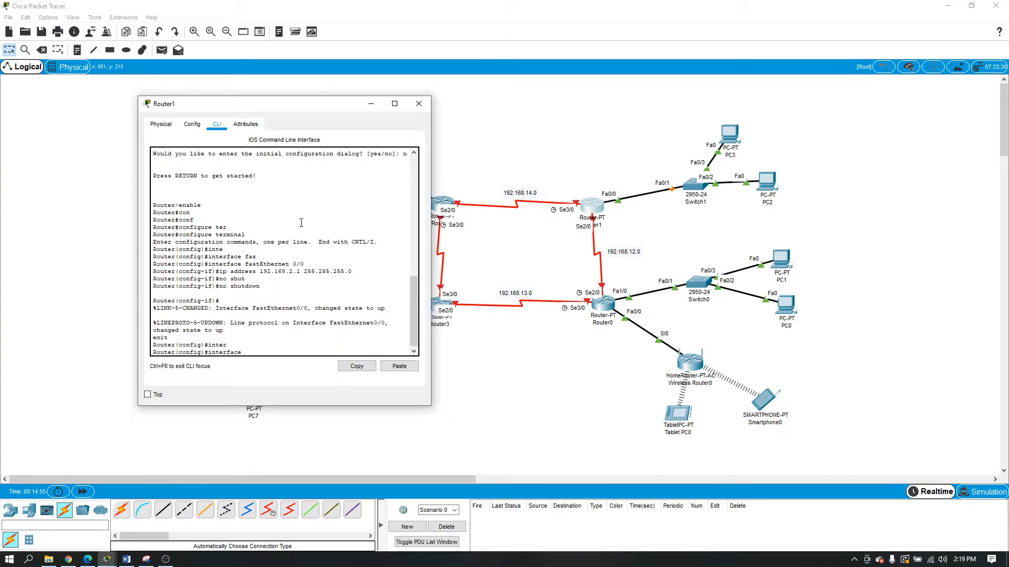
type("se")
key("Tab")
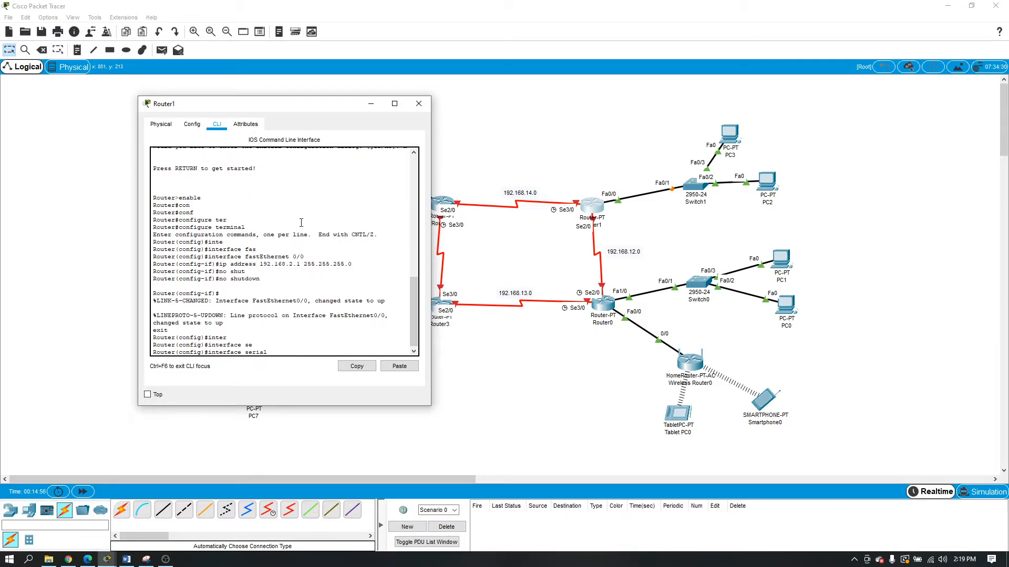
type("2/0")
key("Return")
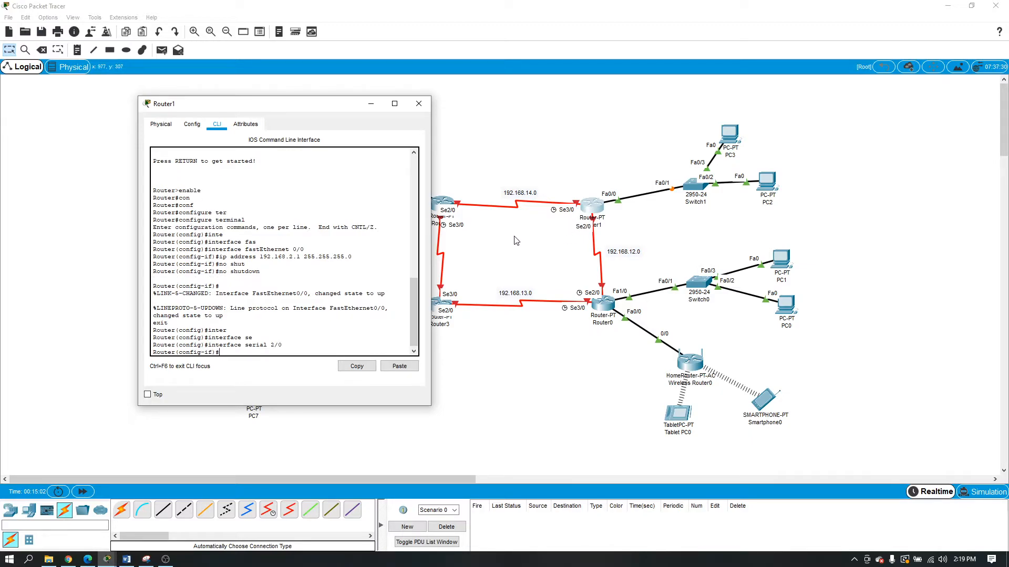
type("ip address 192")
type("68.12.2")
key("Return")
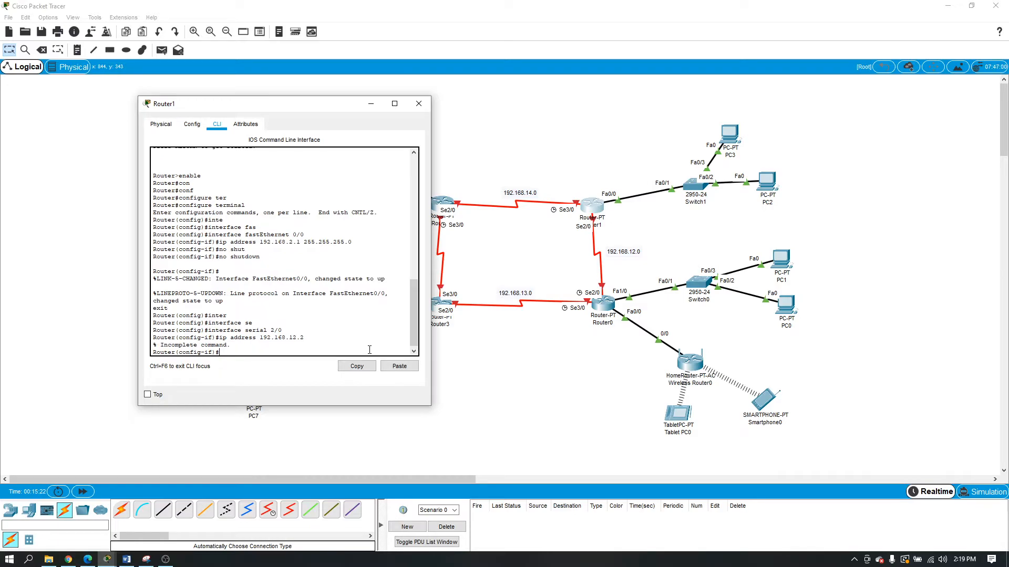
key("Up")
type("255.255.255.0")
key("Return")
- Enable Router1's interface serial 2/0 with no shutdown and return to global configuration mode
type("no shutdown")
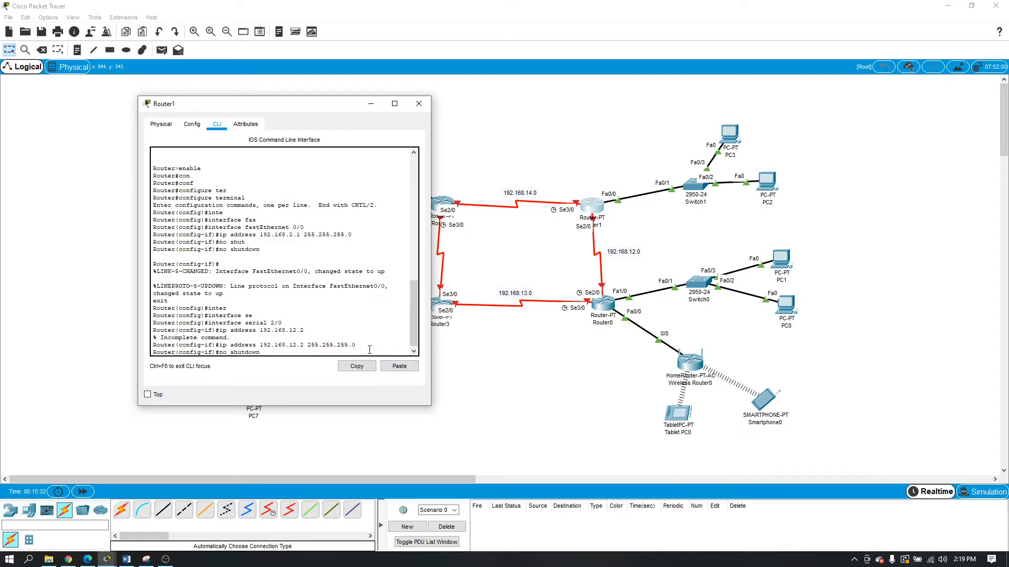
key("Return")
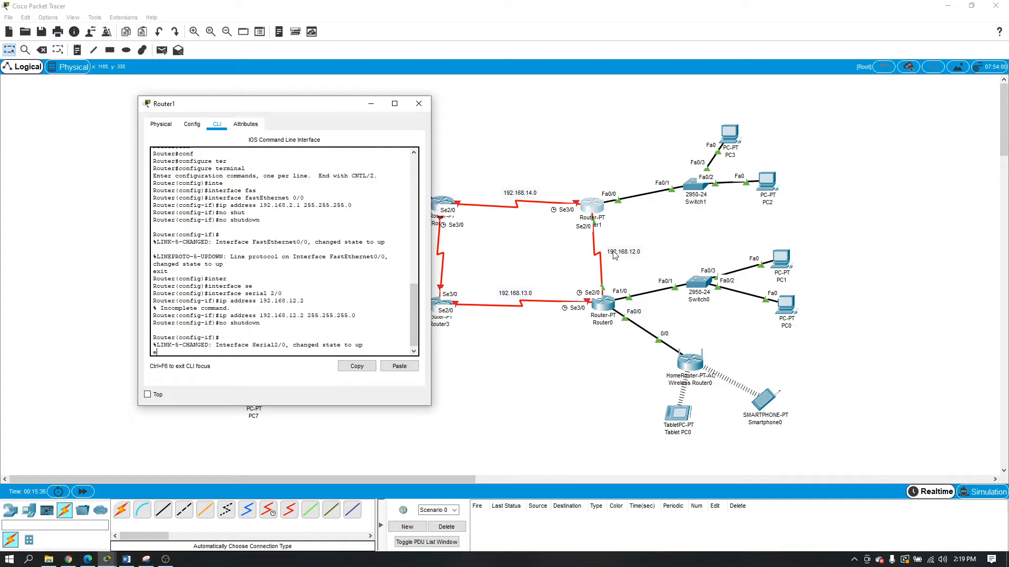
key("Return")
type("inte")
key("Return")
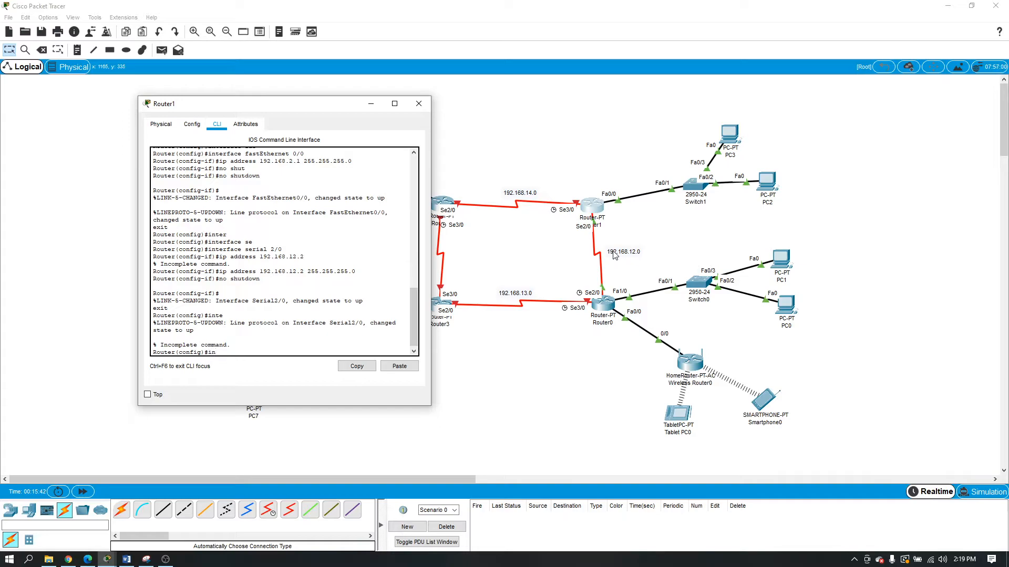
- Assign IP address 192.168.14.1 with mask 255.255.255.0 to Router1's interface serial 3/0
type("inte")
key("Tab")
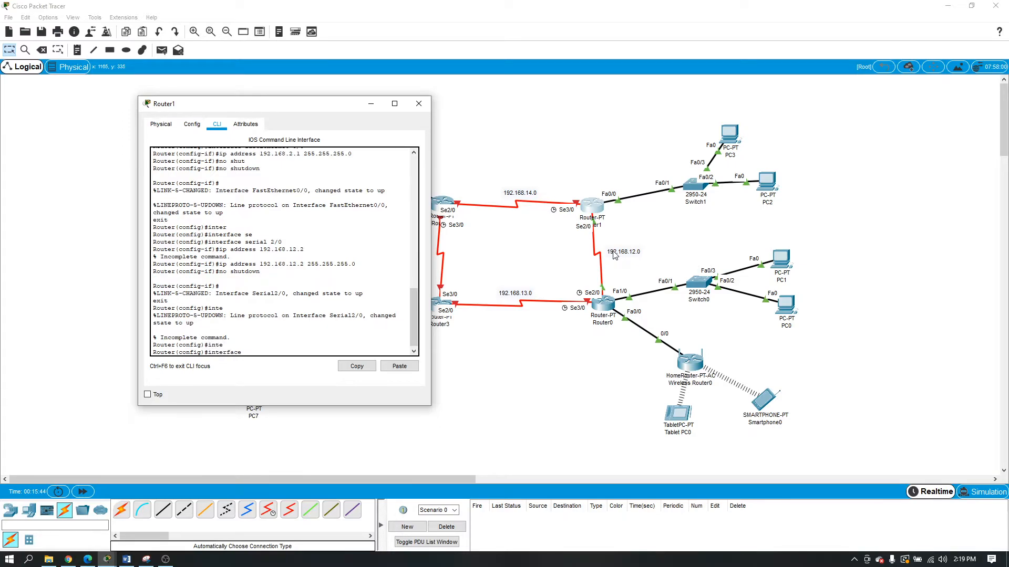
type("se")
key("Tab")
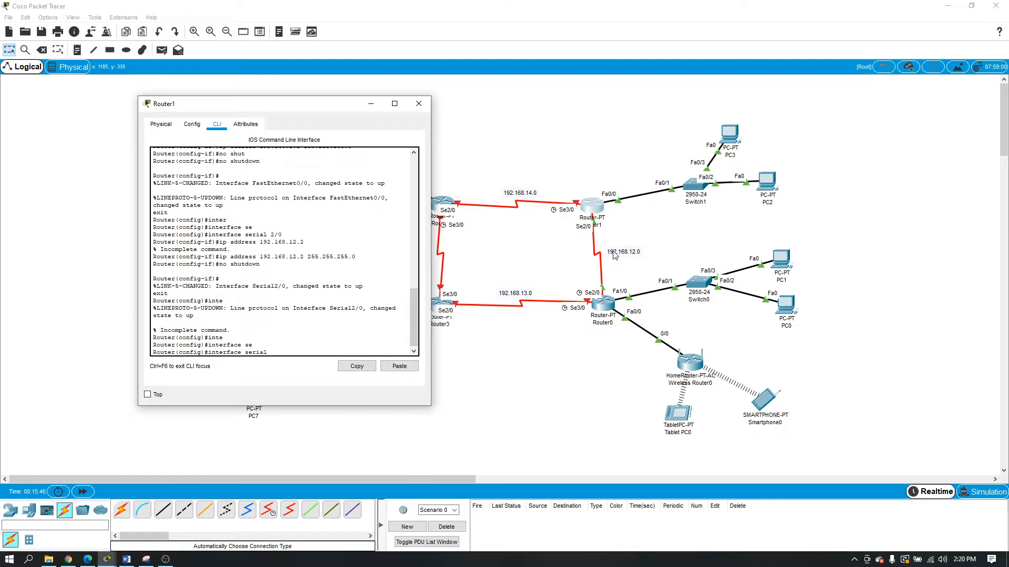
type("3/0")
key("Return")
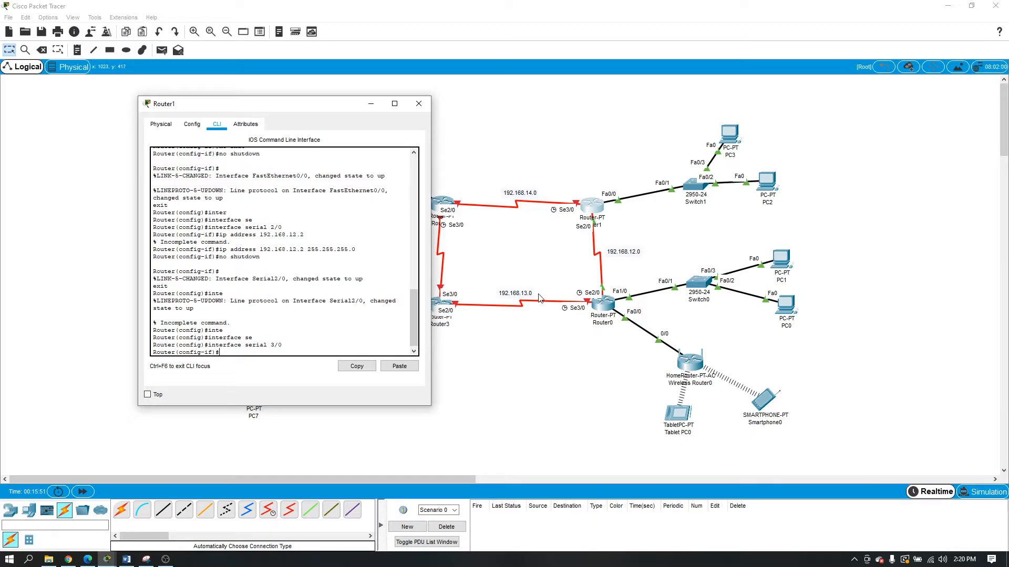
key("Up")
key("Up")
key("Up")
key("Up")
key("Up")
key("BackSpace")
type("4")
key("BackSpace")
type("1")
key("Return")
- Enable Router1's interface serial 3/0 with no shutdown and return to global configuration mode
type("no shu")
key("Tab")
key("Return")
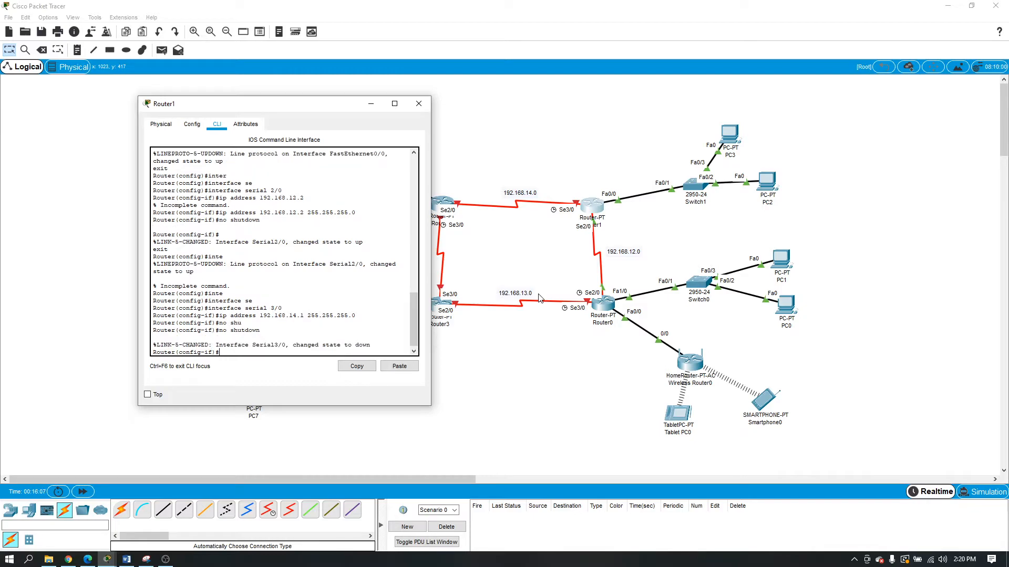
type("exit")
key("Return")
- Start RIP routing on Router1 with router rip and add network 192.168.2.0
type("roter")
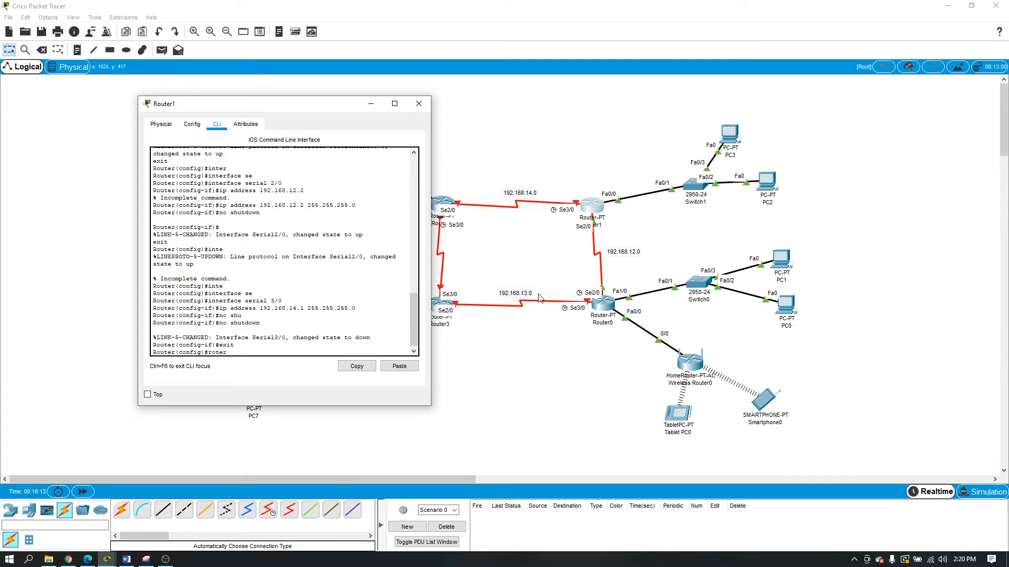
key("BackSpace")
key("BackSpace")
key("BackSpace")
key("Return")
type("netw")
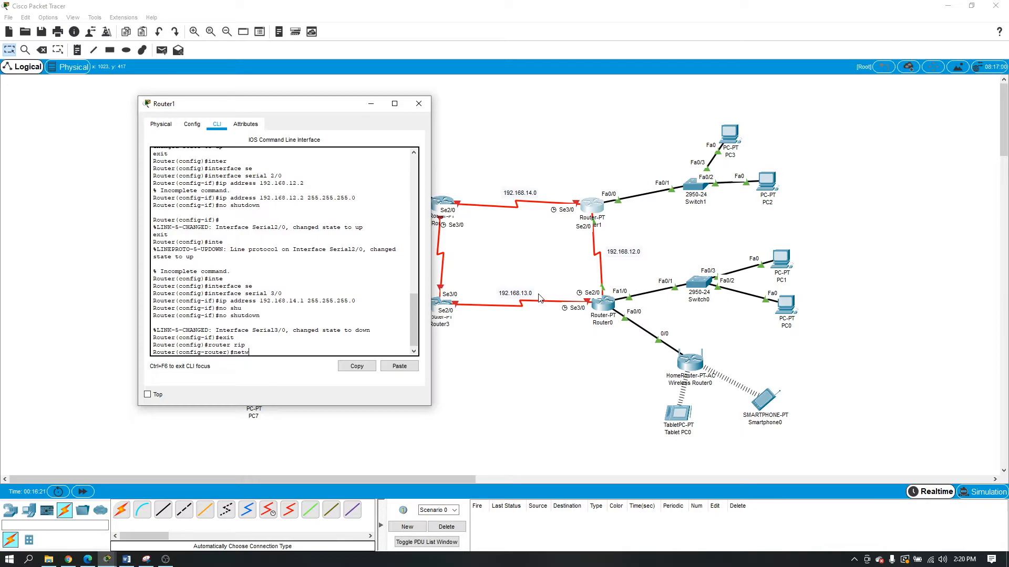
type("ork 192.168.2.0")
key("Return")
- Add network 192.168.12.0 to Router1's RIP configuration
key("Up")
key("Left")
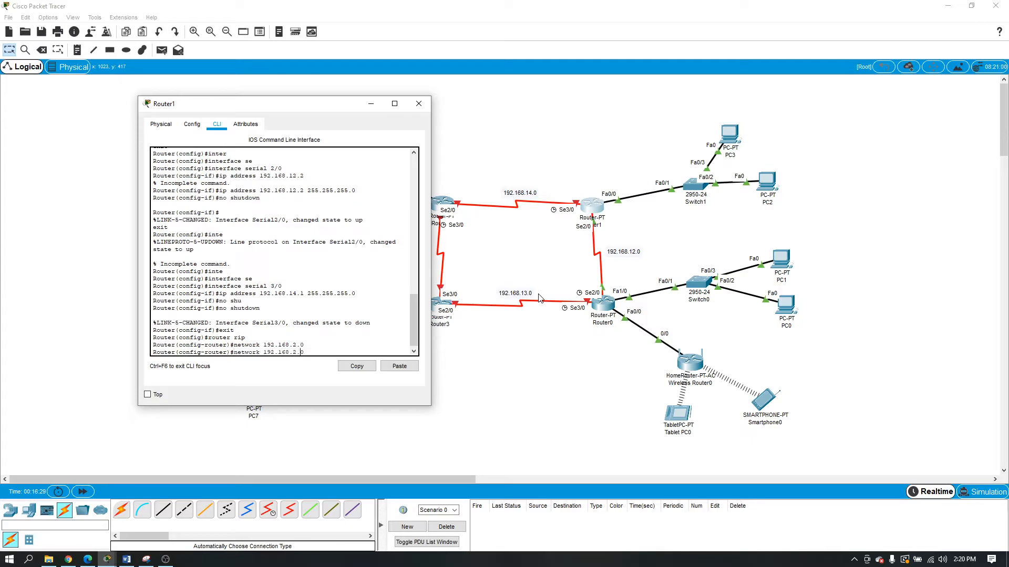
type("1")
key("Return")
- Add network 192.168.14.0 to Router1's RIP configuration, then exit RIP mode and close the router's window
key("Up")
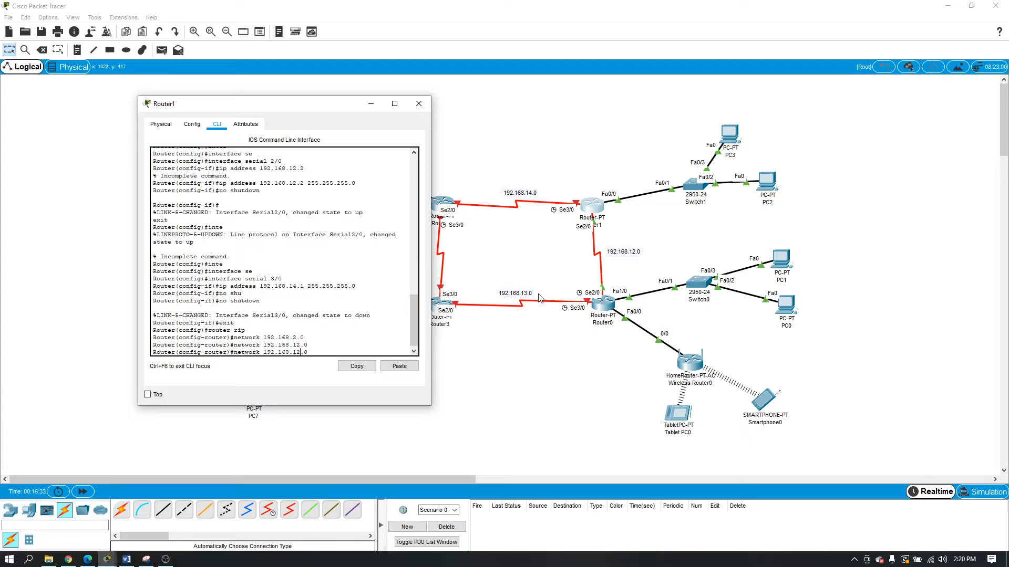
key("Left")
key("Left")
key("BackSpace")
key("BackSpace")
type("4")
key("Return")
type("exit")
key("Return")
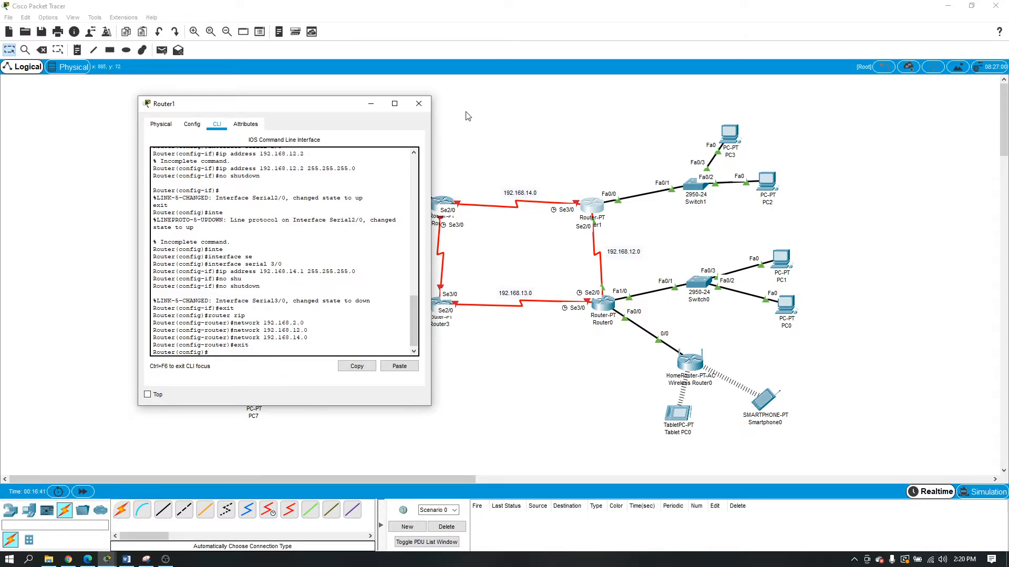
left_click(419, 104)
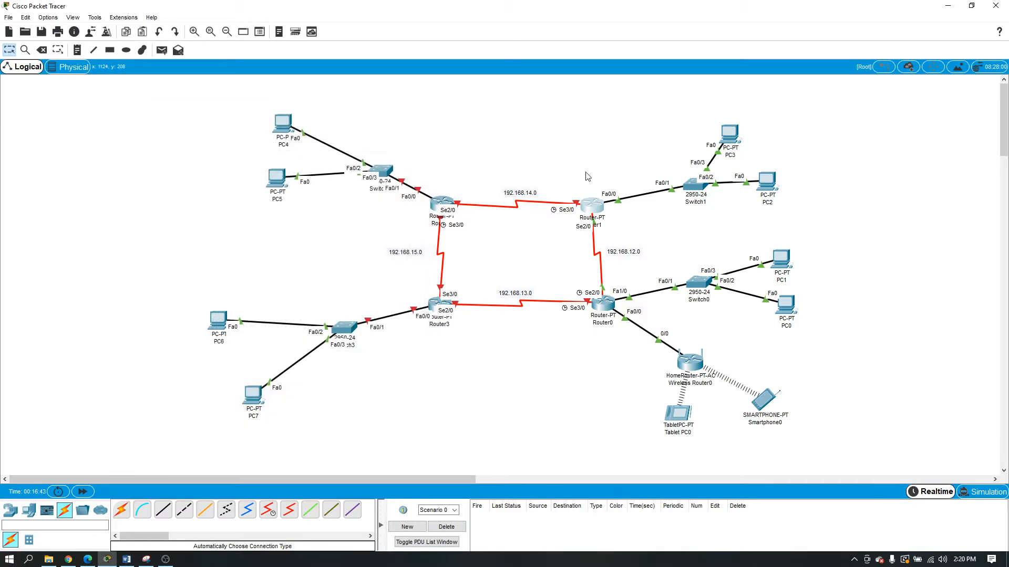
- Shift the router joining the 192.168.14.0 and 192.168.15.0 links slightly upward in the topology
left_click_drag(447, 205, 451, 200)
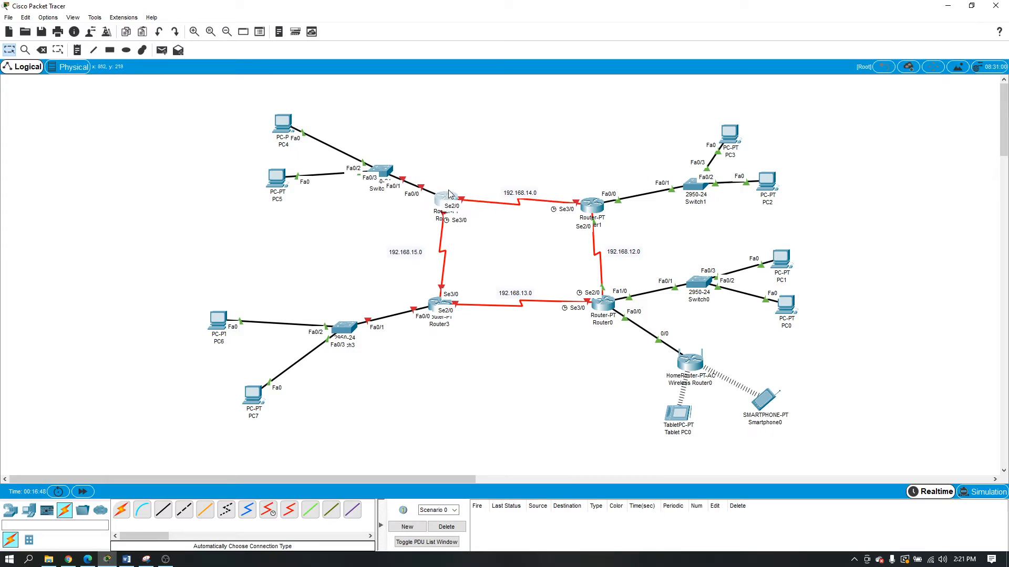
- Open Router2's command line and decline the initial configuration dialog with no
left_click(445, 201)
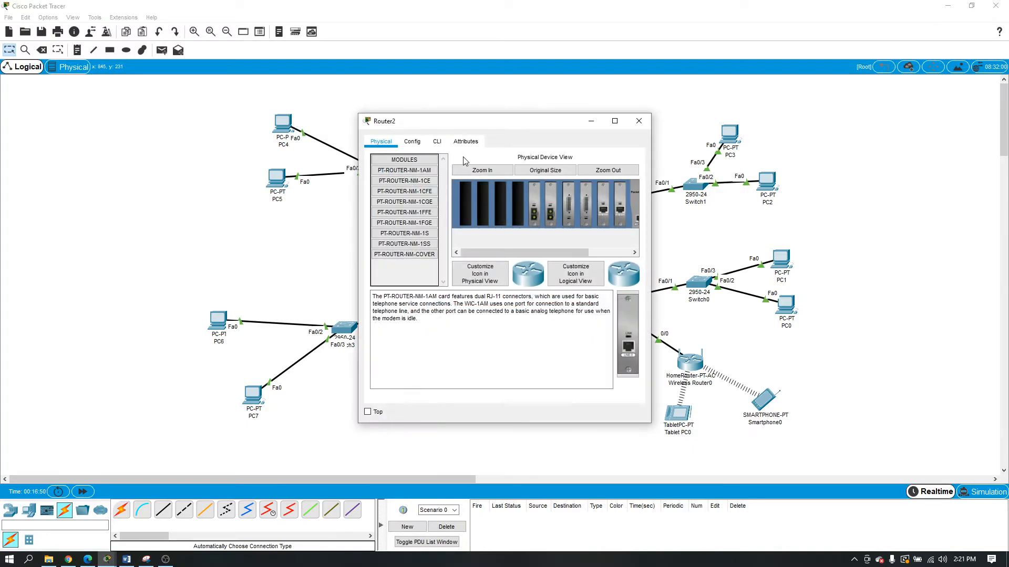
left_click_drag(466, 121, 747, 109)
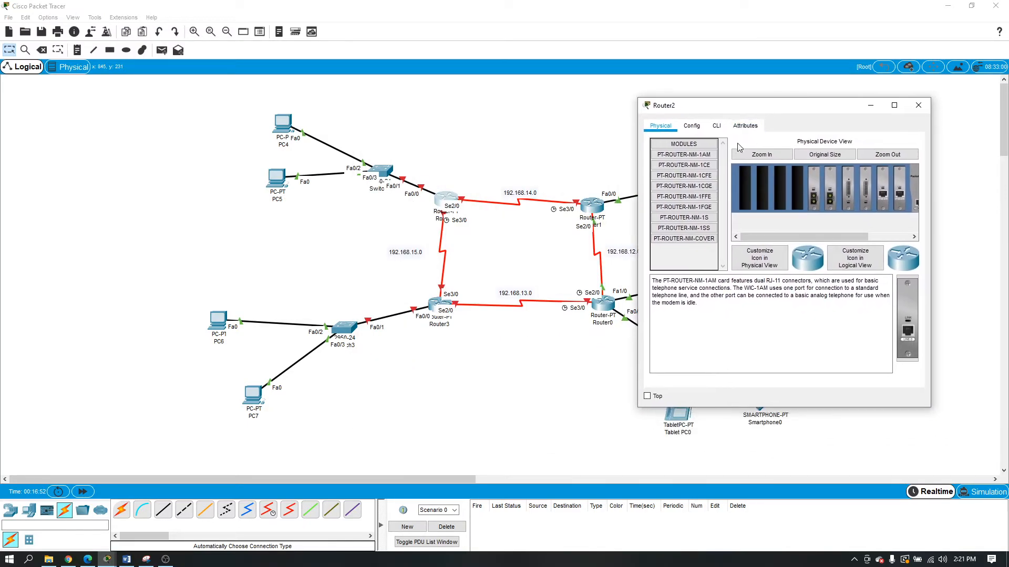
left_click(716, 126)
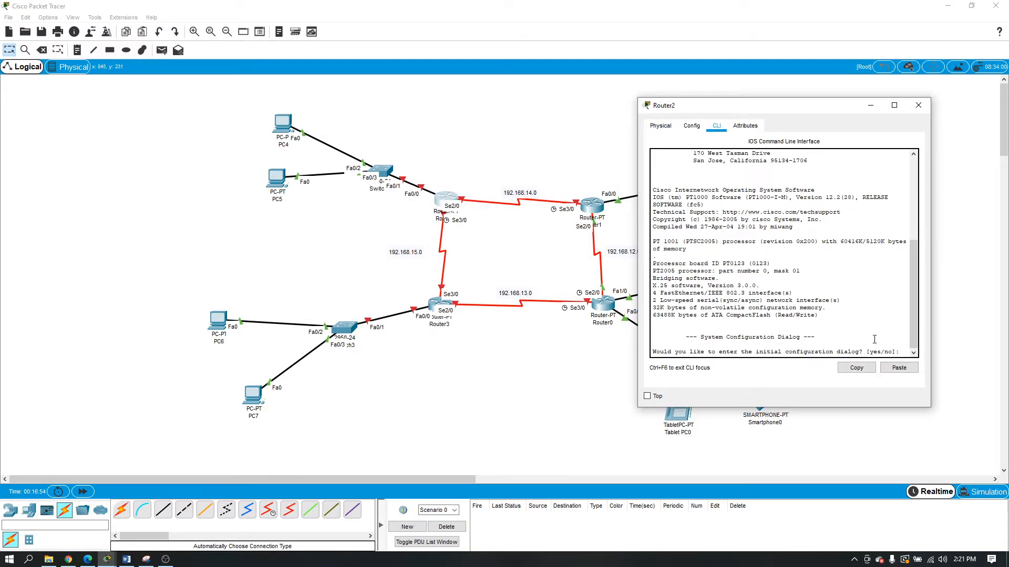
type("no")
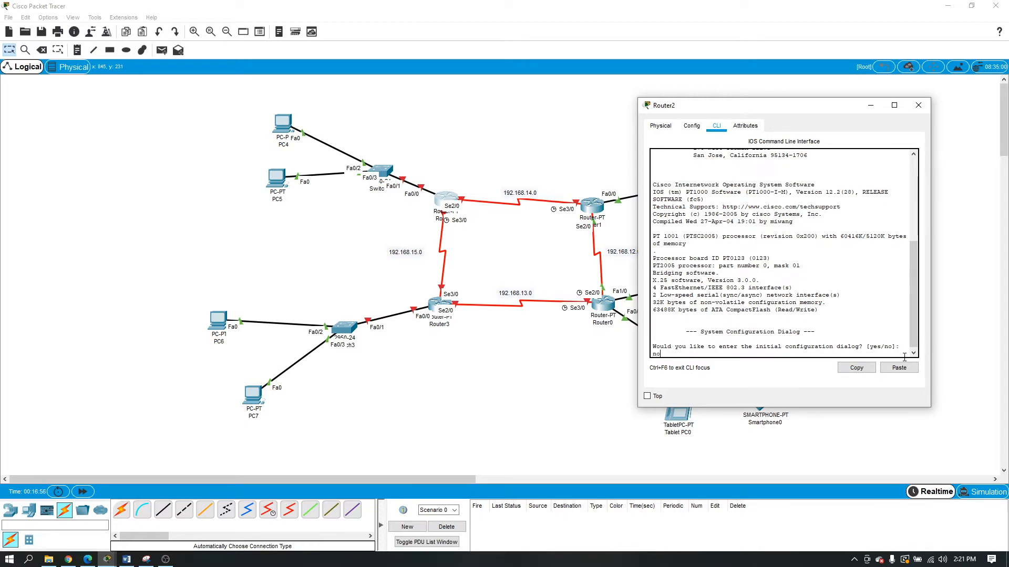
key("Return")
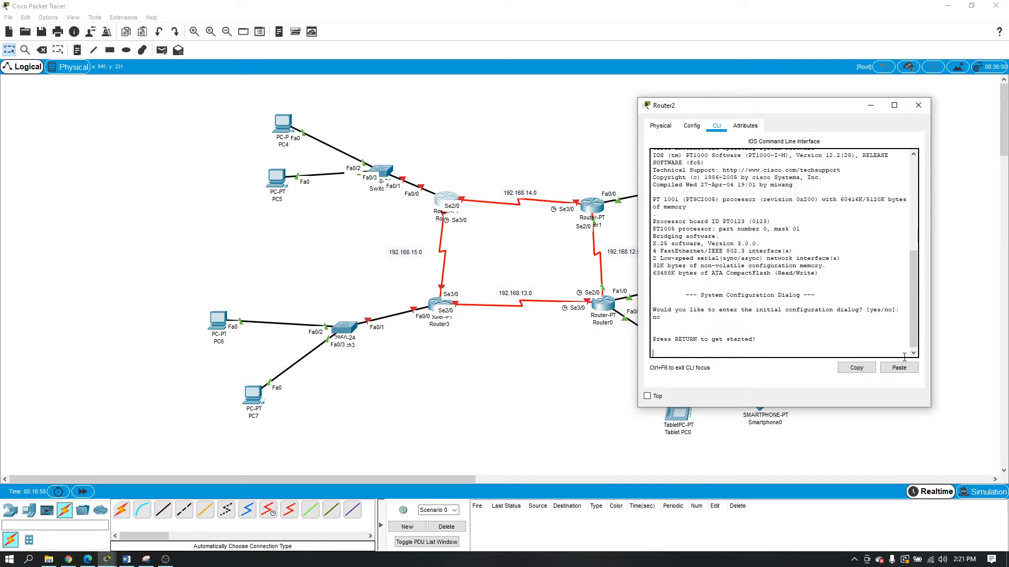
key("Return")
- Enter privileged mode on Router2 with enable, then global configuration mode with configure terminal
type("enable")
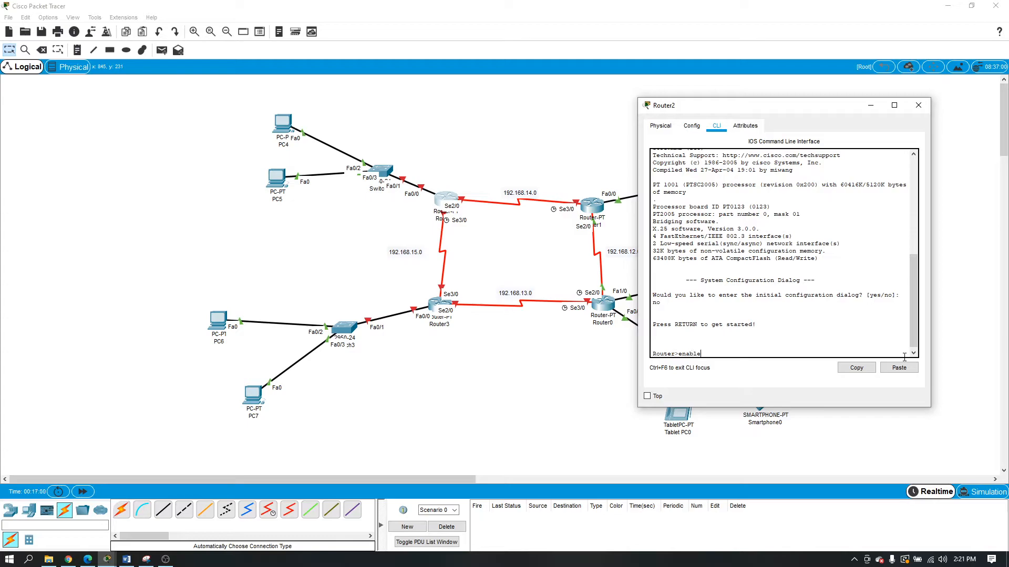
key("Return")
type("conf")
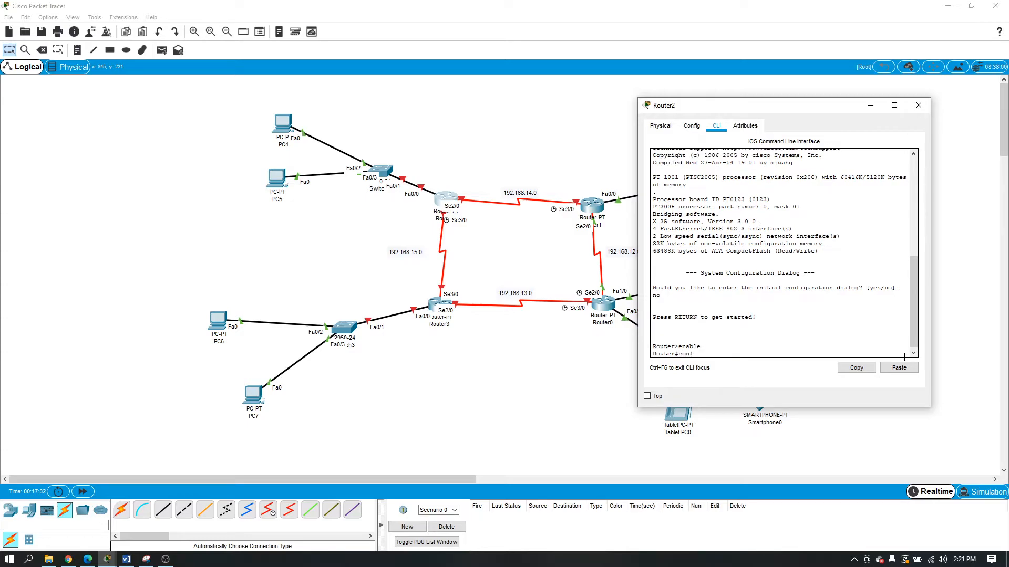
key("Tab")
type("ter")
key("Tab")
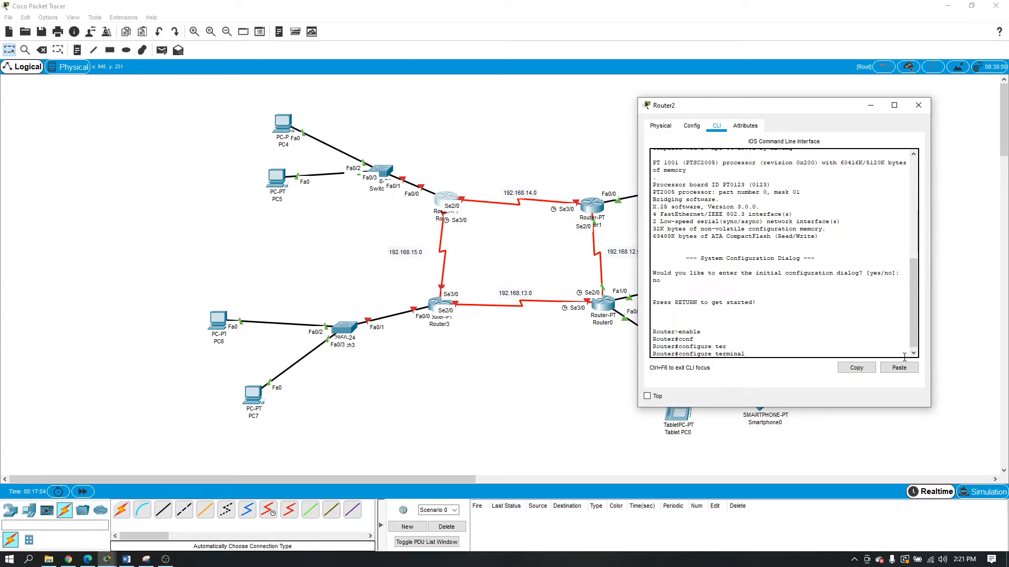
key("Return")
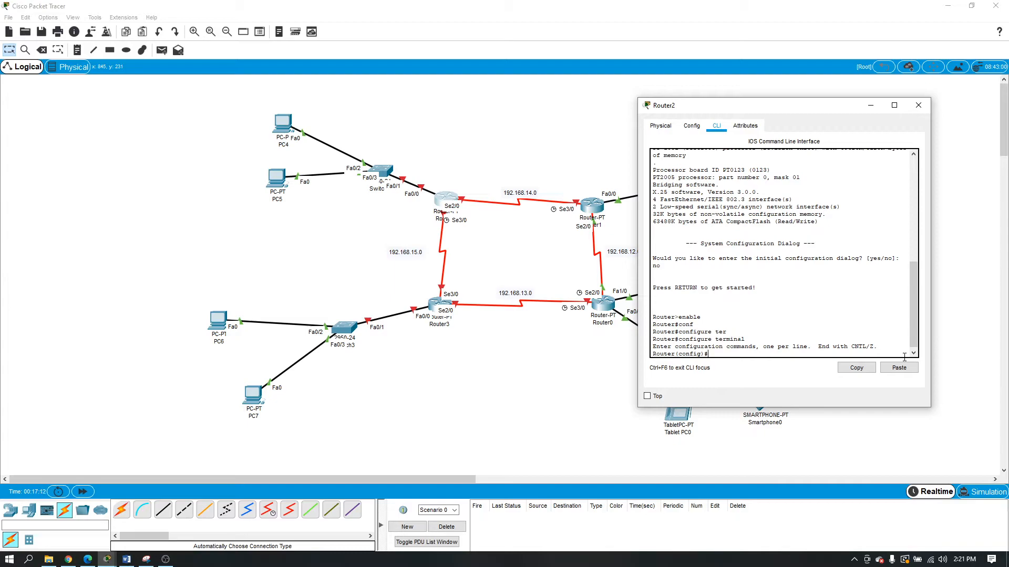
- Assign IP address 192.168.3.1 with mask 255.255.255.0 to Router2's interface fastEthernet 0/0
type("inter")
key("Tab")
type("fas")
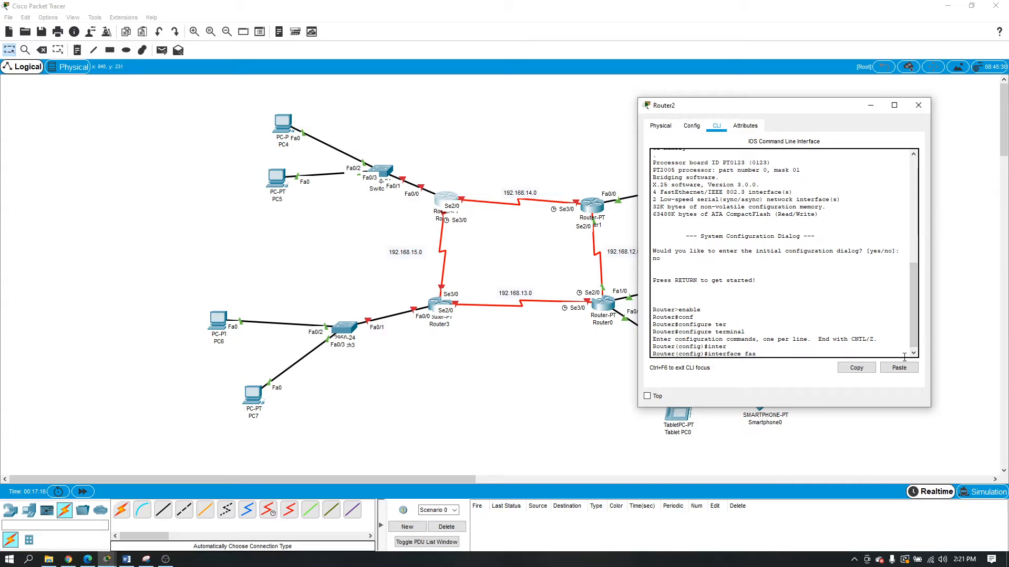
key("Tab")
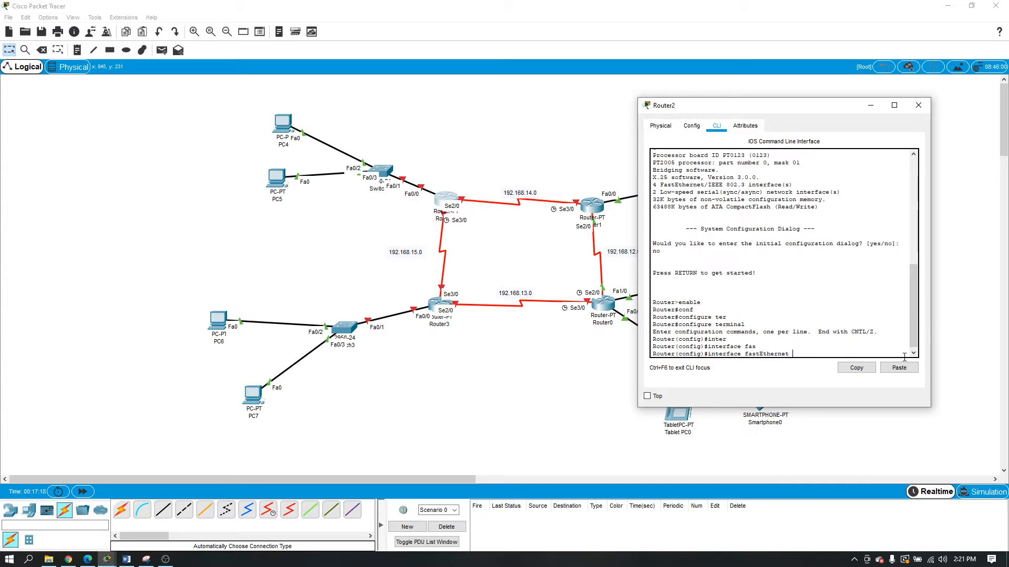
type("0/0")
key("Return")
type("ip a")
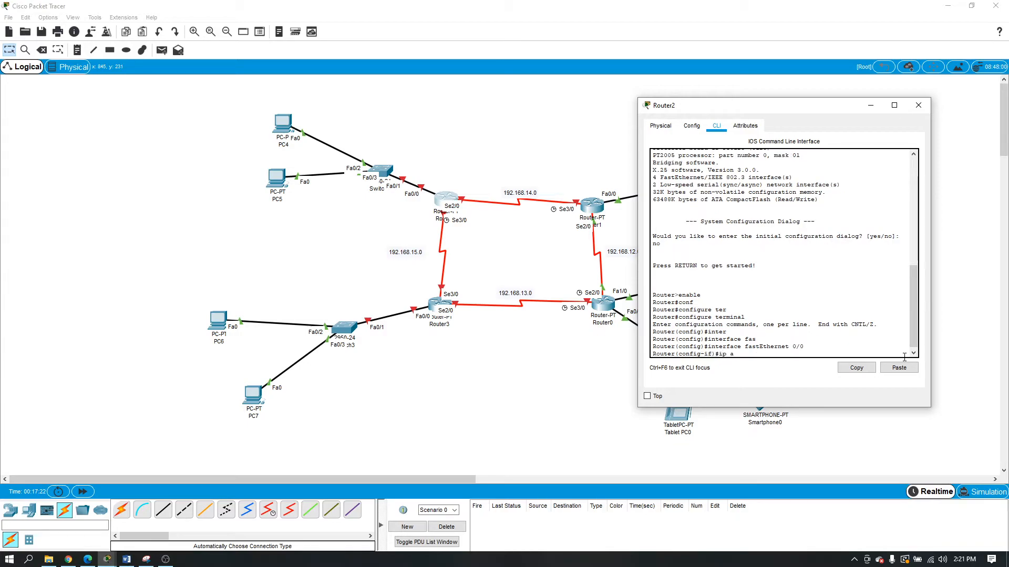
type("ddress 192.168.3.1 255.255.255.0")
key("Return")
- Enable Router2's fastEthernet 0/0 with no shutdown and exit interface mode
type("nfig-if)#n")
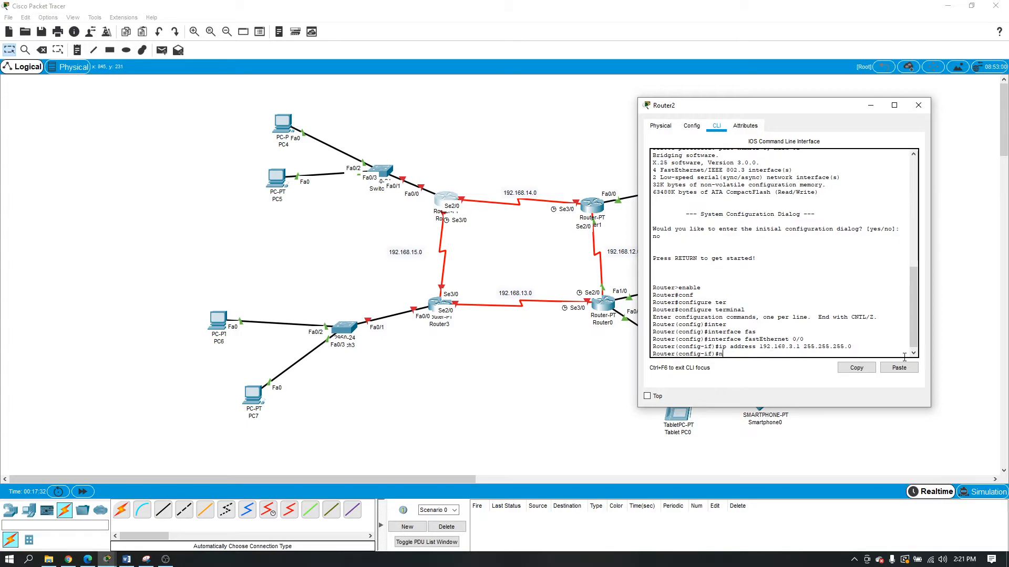
type("o shutd")
key("Tab")
key("Return")
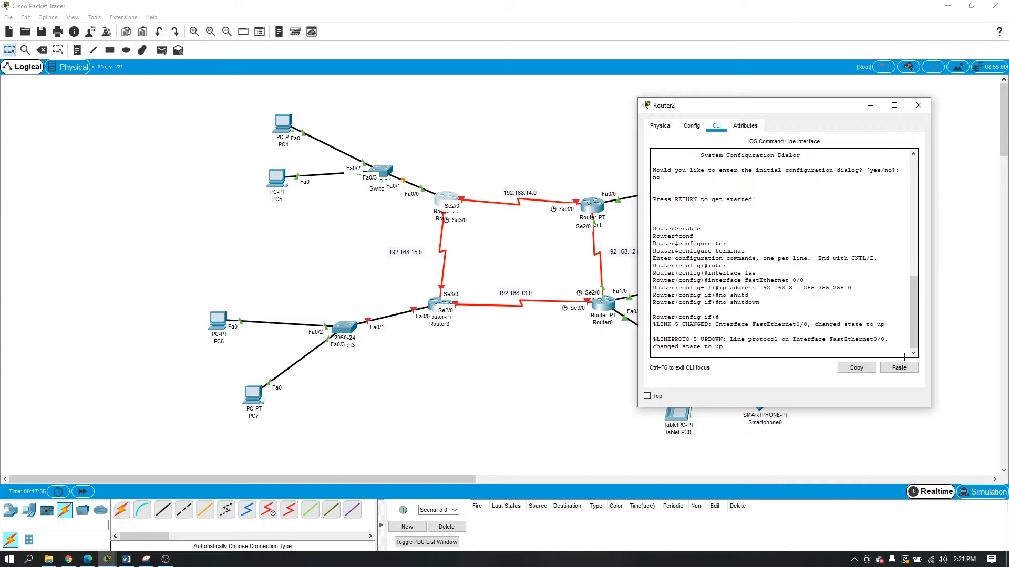
type("exit")
key("Return")
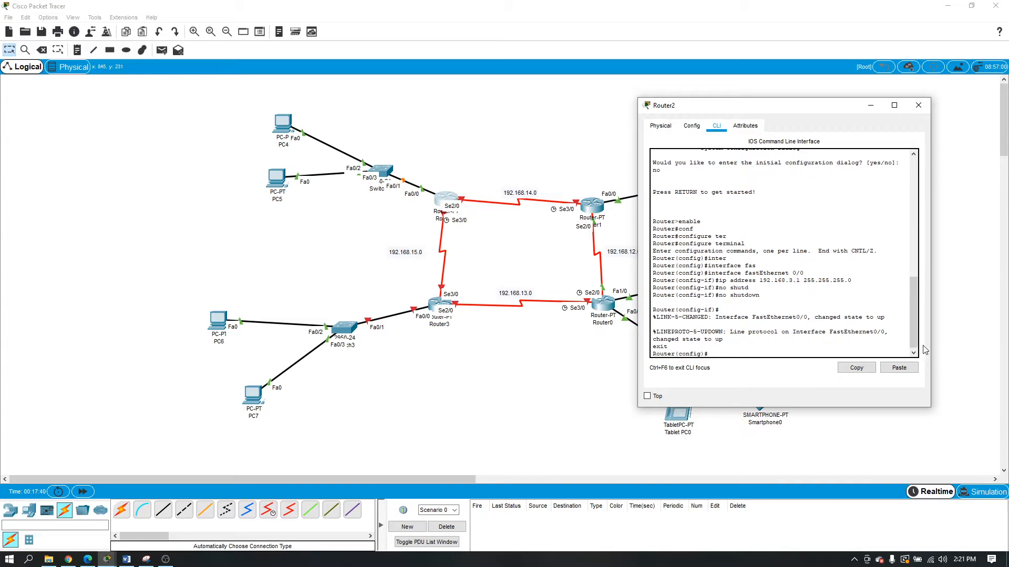
- Assign IP address 192.168.14.2 with mask 255.255.255.0 to Router2's interface serial 2/0
type("te")
key("Tab")
type("se")
key("Tab")
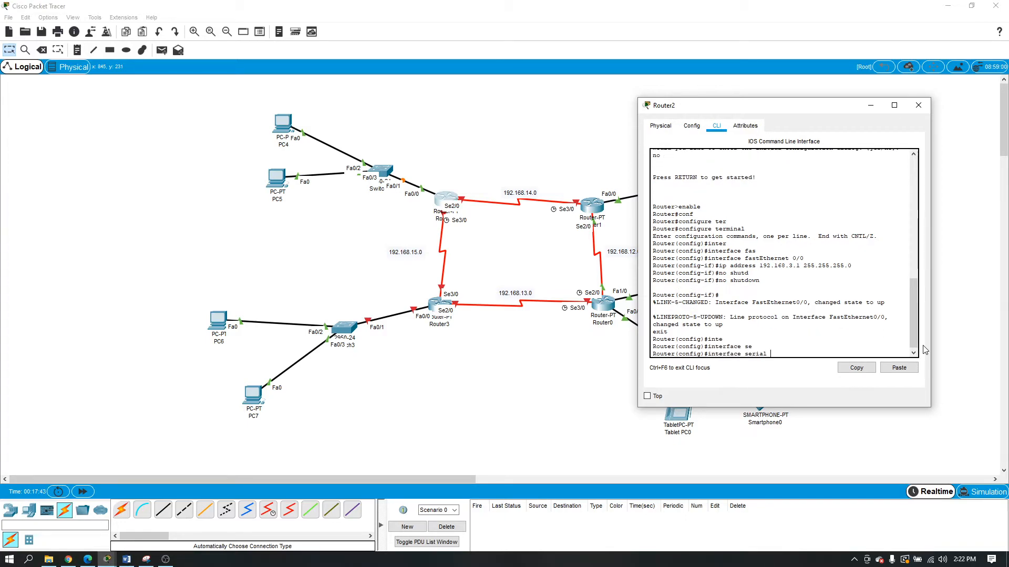
type("2/0")
key("Return")
type("ig-if)#ip address ")
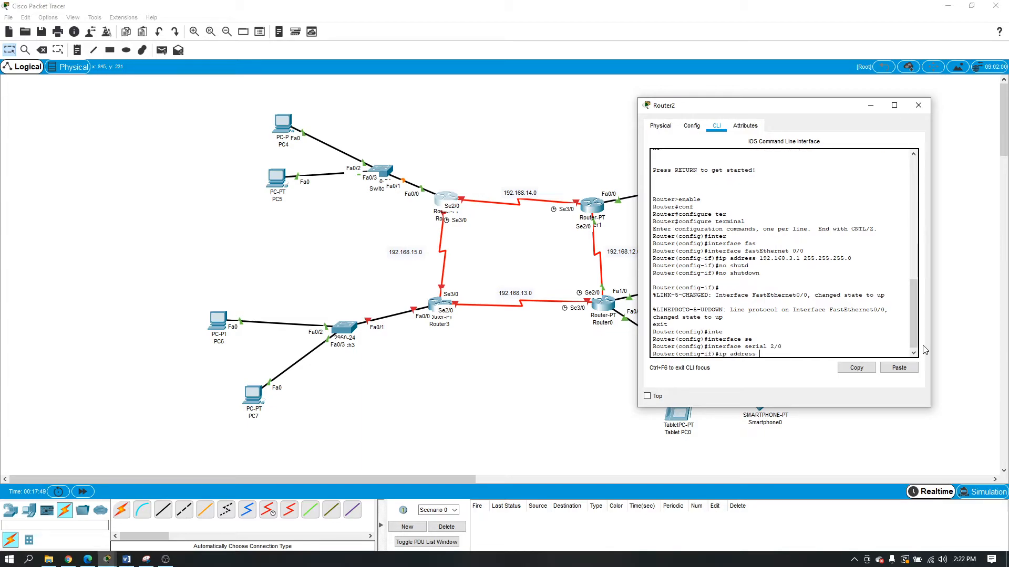
type("192.168")
type(".14.2 255.255.255.0")
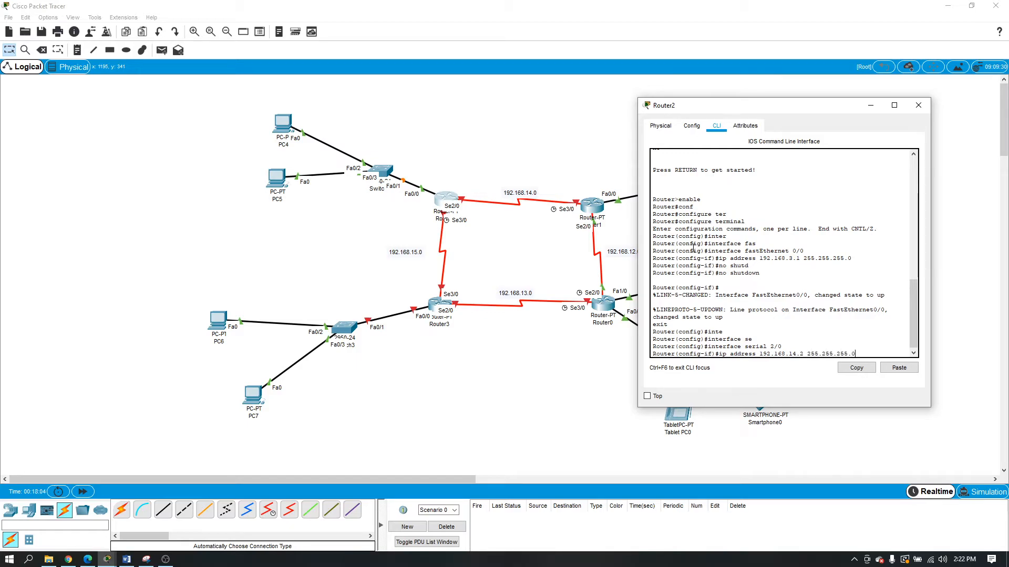
key("Return")
- Enable Router2's serial 2/0 with no shutdown and exit interface mode
type("no shu")
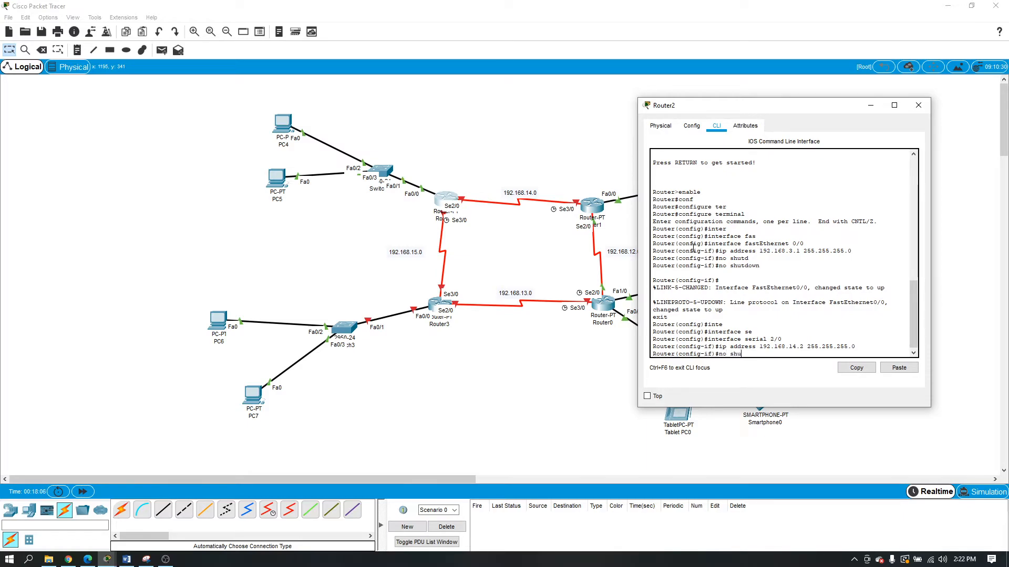
key("Return")
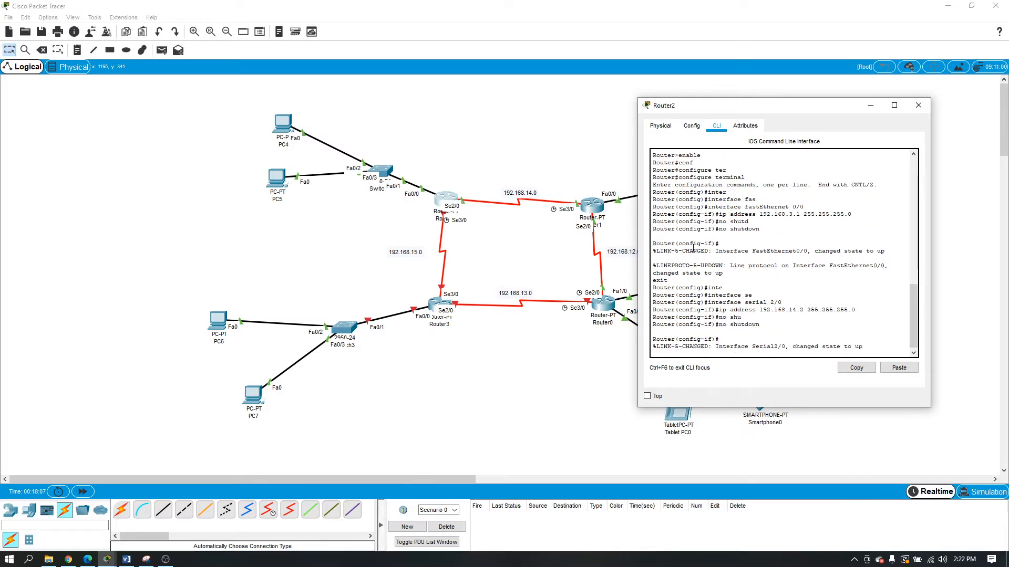
type("exit")
key("Return")
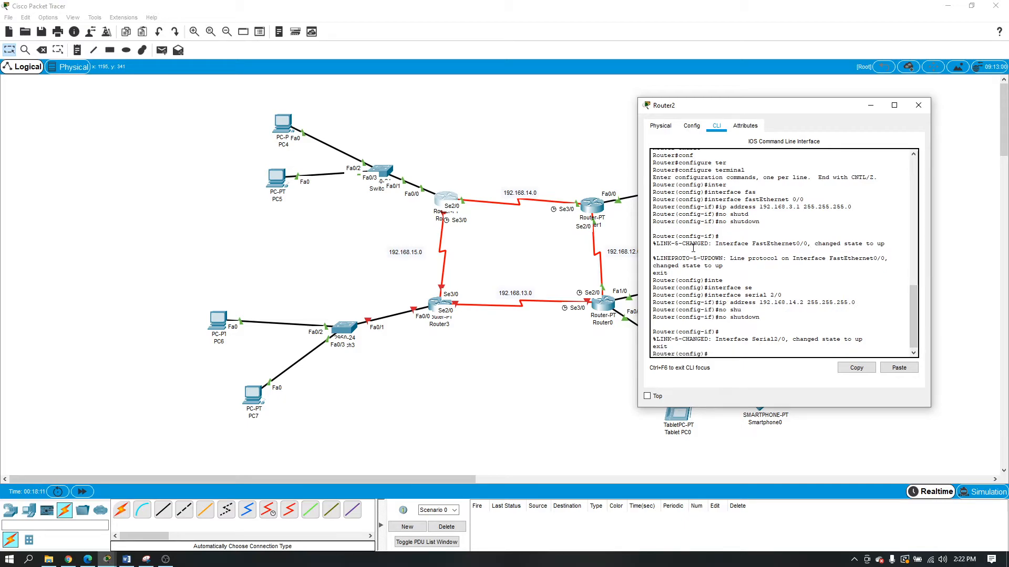
type("inte")
key("Tab")
type("se")
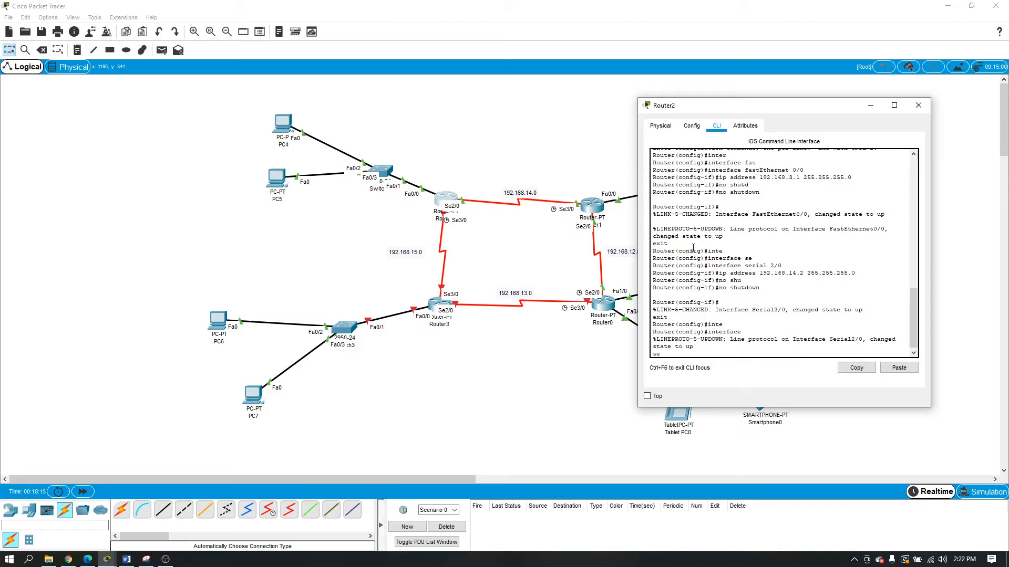
key("Return")
- Assign IP address 192.168.15.1 with mask 255.255.255.0 to Router2's interface serial 3/0
type("int")
key("Tab")
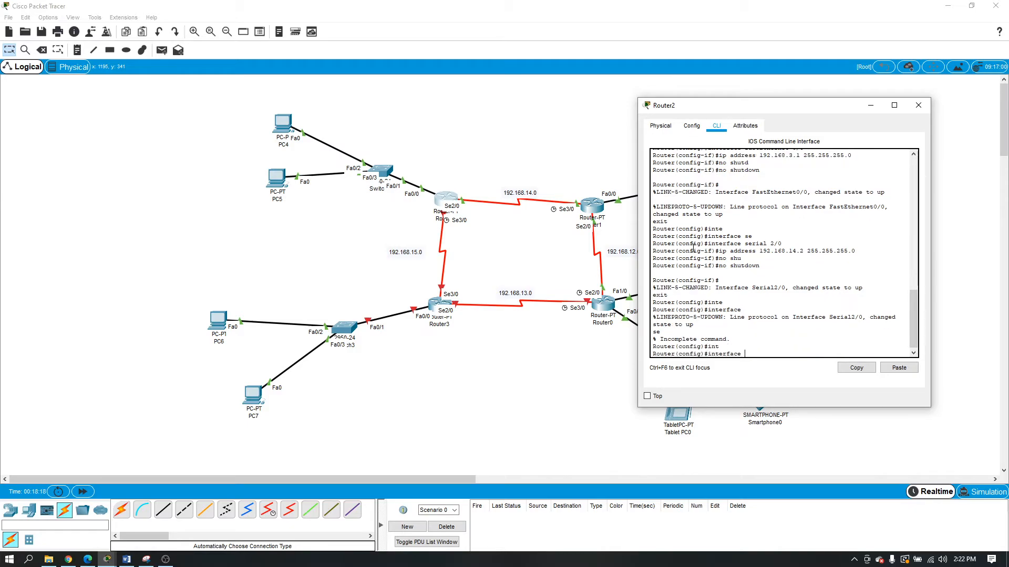
type("se")
key("Tab")
type("3/0")
key("Return")
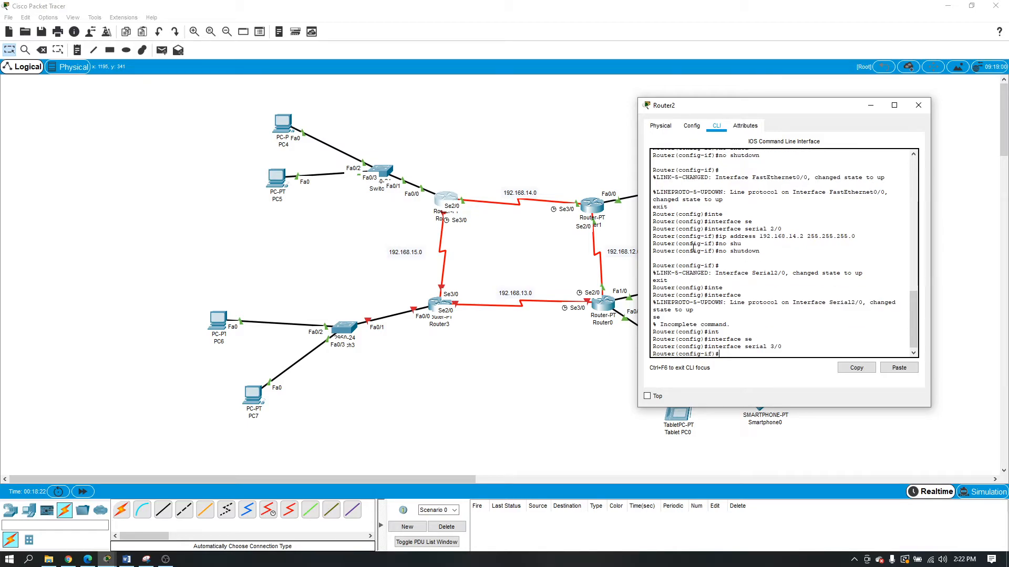
type("ip add")
key("Tab")
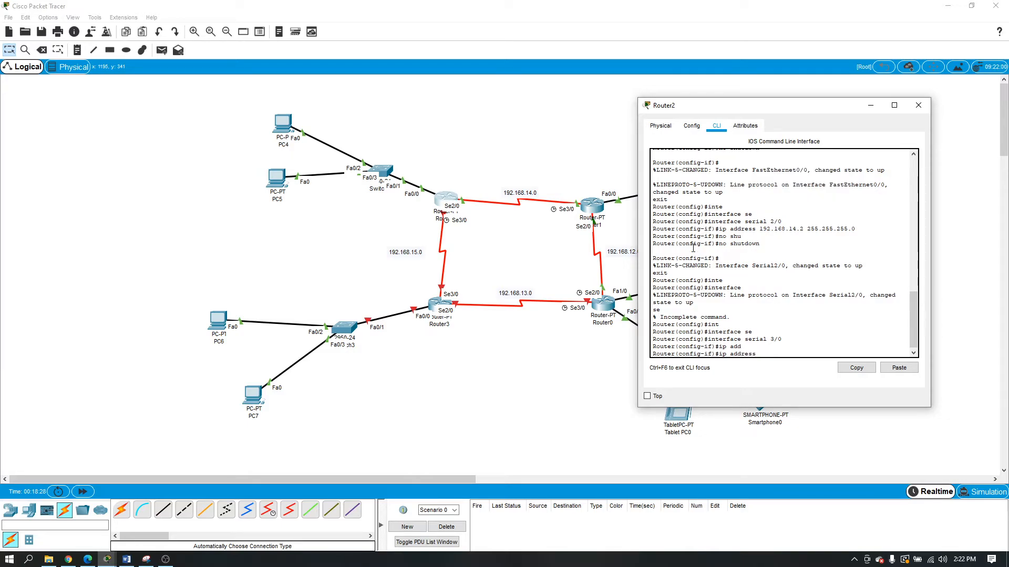
type("192.168")
type(".15.1 255.255.255.2")
key("Return")
- Enable Router2's serial 3/0 with no shutdown and exit interface mode
type("no shu")
key("Tab")
key("Return")
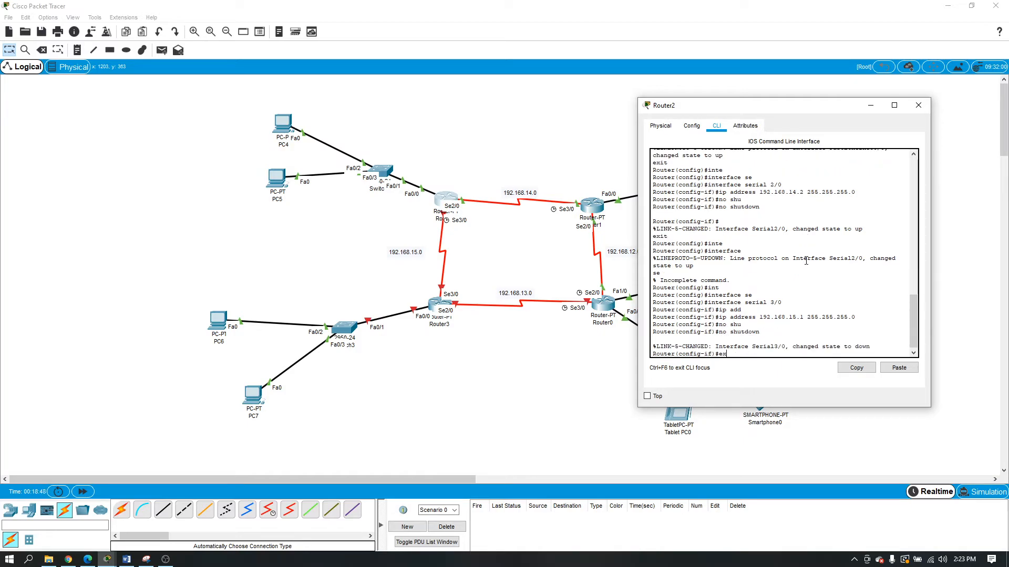
type("exit")
key("Return")
- Start RIP routing on Router2 with router rip and add network 192.168.3.0
type("router")
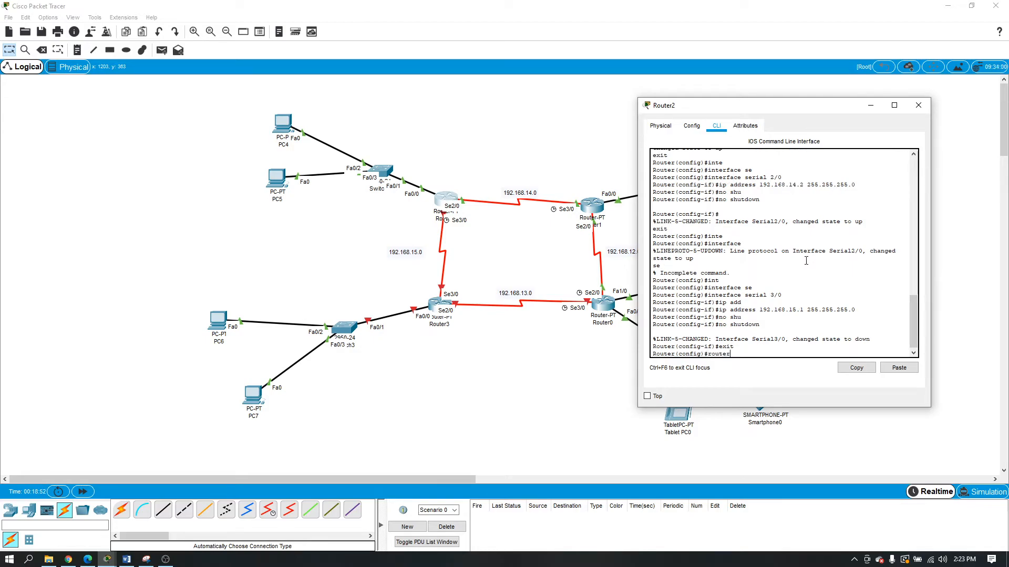
type(" rip")
key("Return")
type("net")
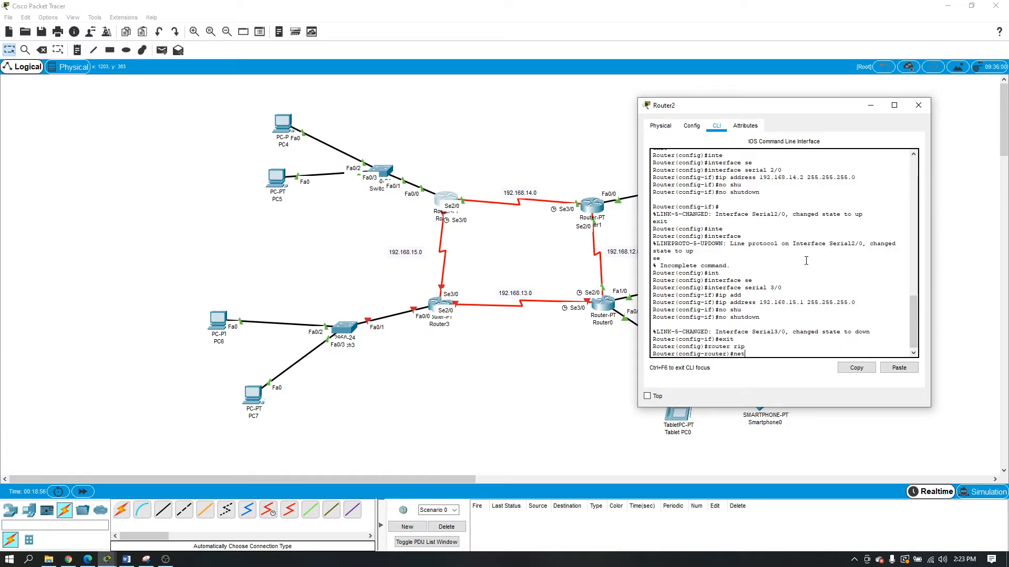
key("Tab")
type("192.168.3.0")
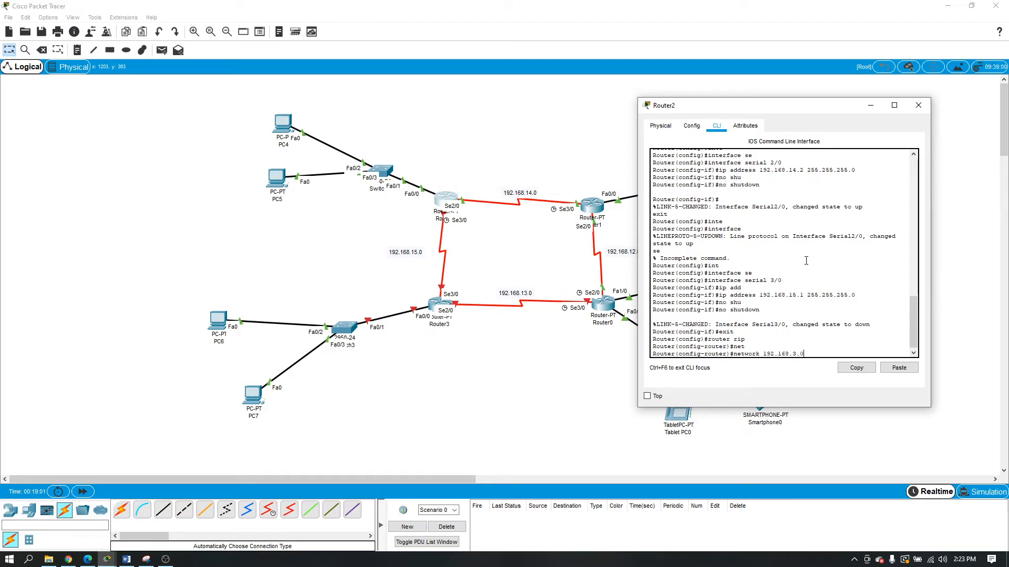
key("Return")
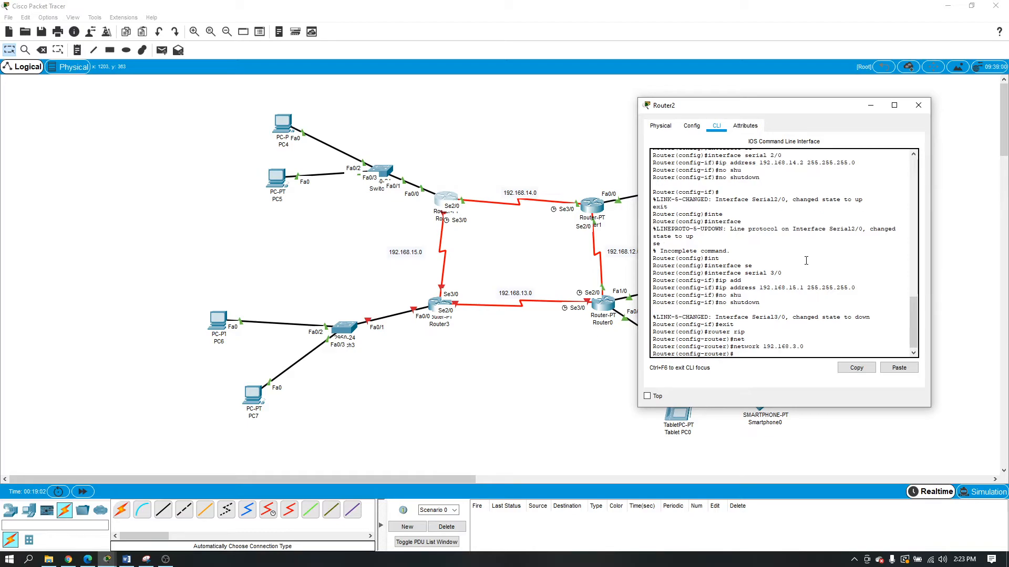
- Add network 192.168.14.0 to Router2's RIP configuration
key("Up")
key("Left")
key("Left")
key("BackSpace")
type("14")
key("Return")
- Add network 192.168.15.0 to Router2's RIP configuration, then exit RIP mode and close the router's window
key("Up")
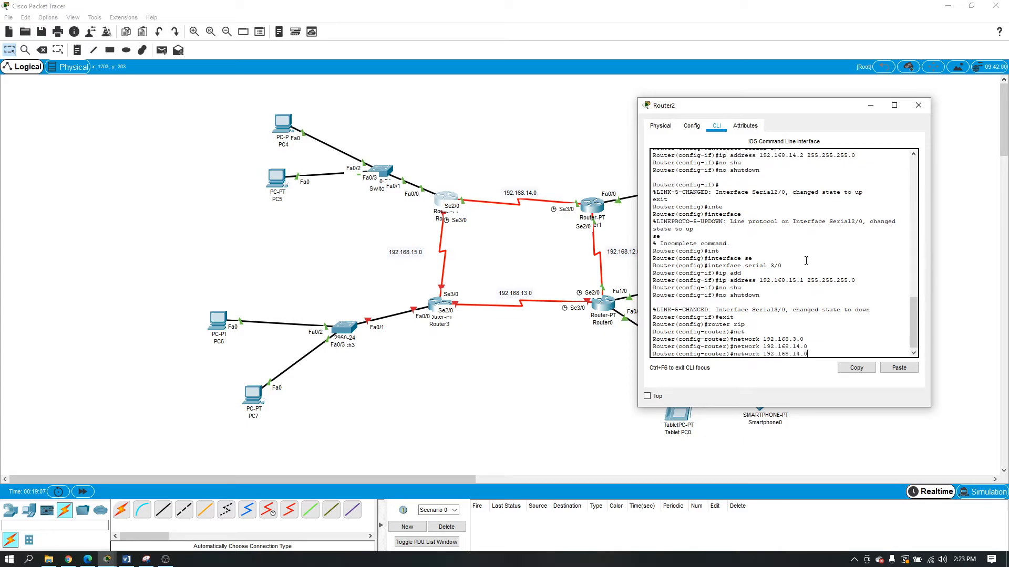
key("Left")
key("Left")
key("BackSpace")
type("5")
key("Return")
type("exit")
key("Return")
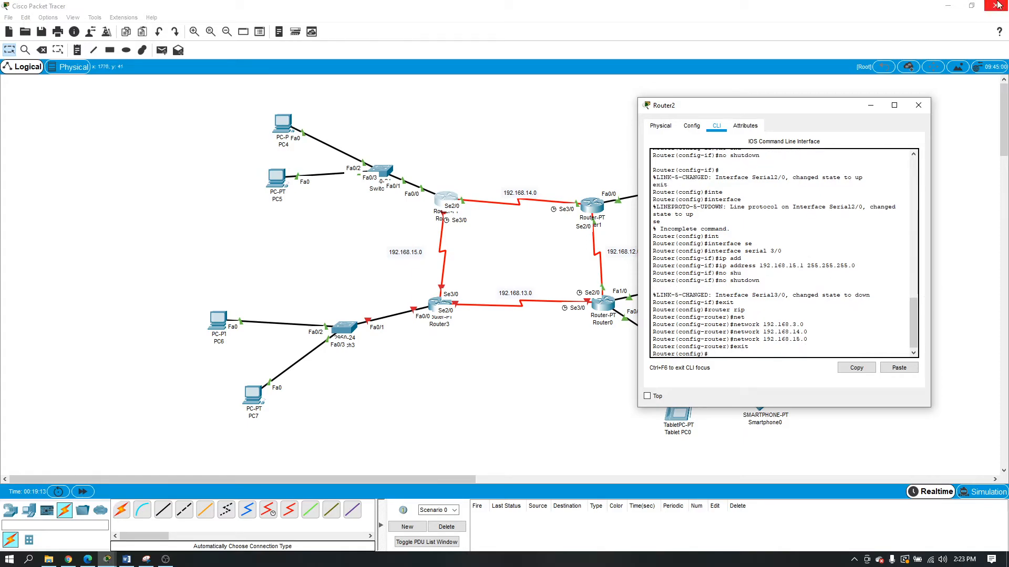
left_click(919, 105)
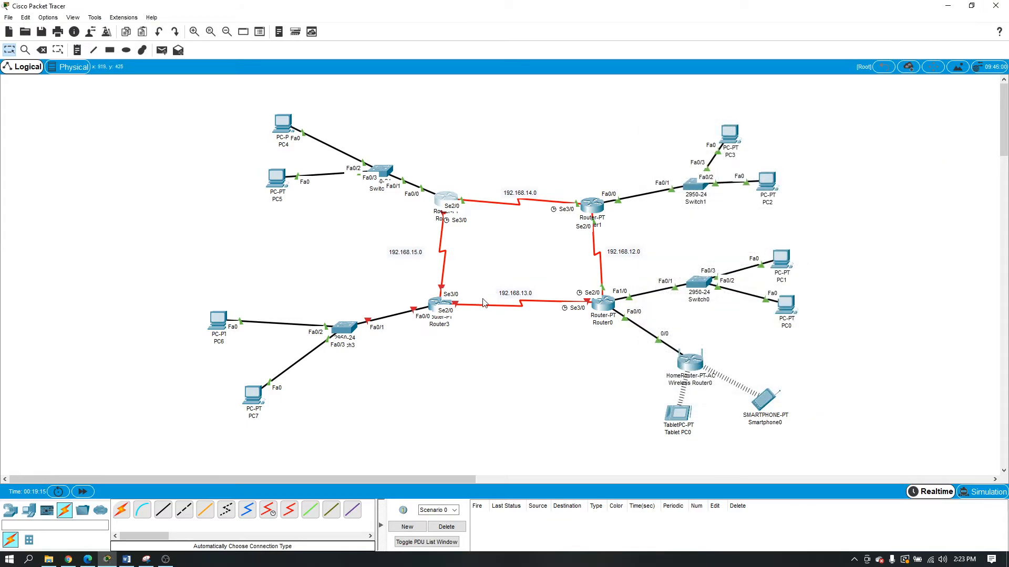
- Open Router3's command line and answer no to the initial configuration dialog
left_click(432, 305)
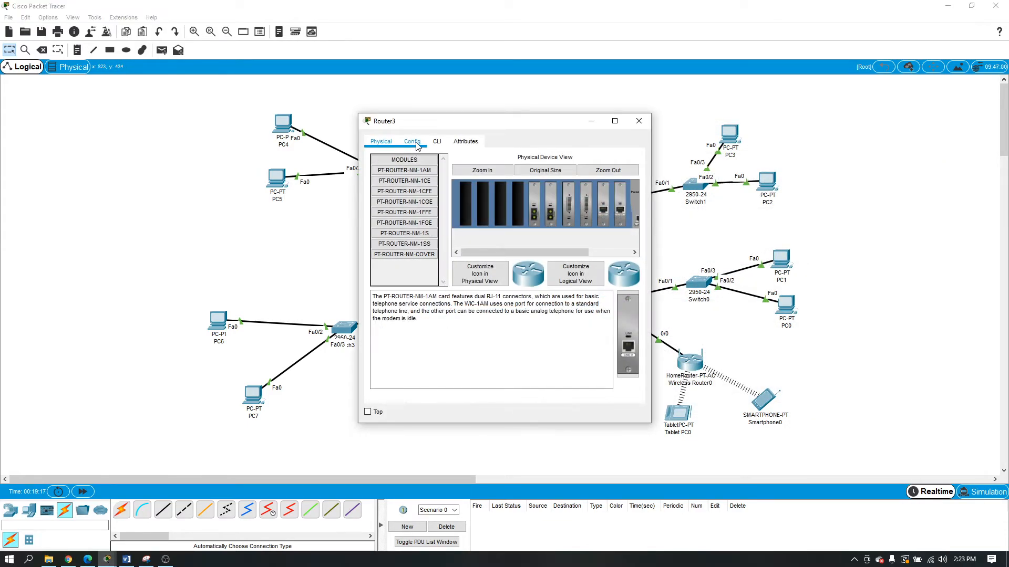
left_click(437, 141)
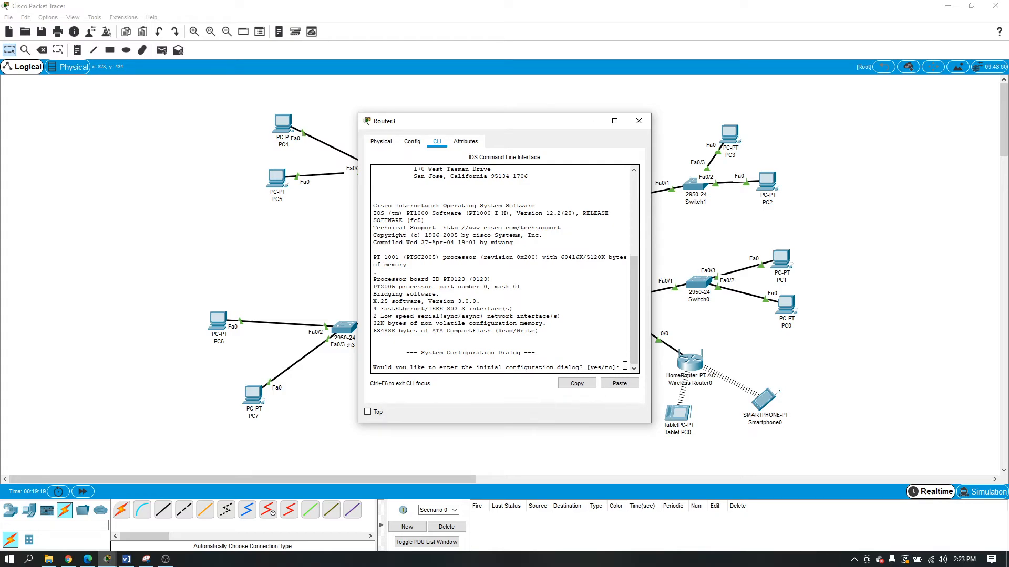
type("no")
key("Return")
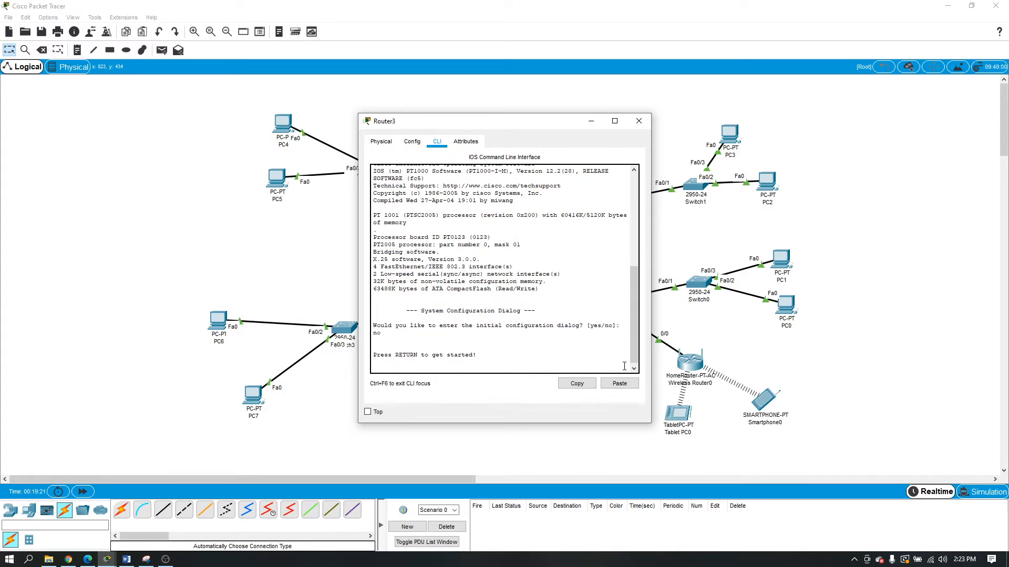
key("Return")
- Enter privileged mode on Router3 with enable, then global configuration mode with configure terminal
type("enable")
key("Return")
type("conf")
key("Tab")
type("te")
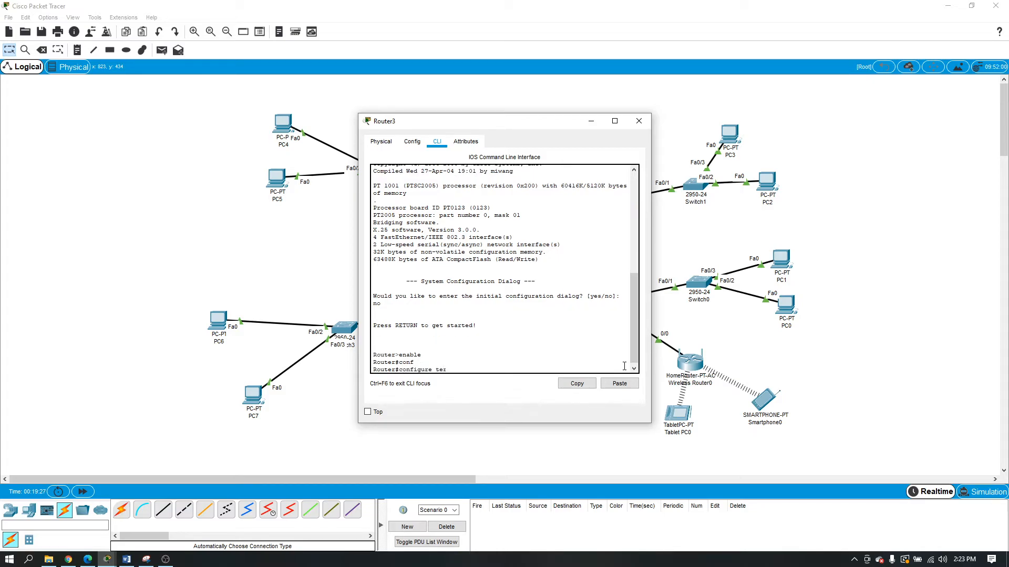
type("r")
key("Tab")
key("Return")
- Assign IP address 192.168.4.1 with mask 255.255.255.0 to Router3's fastEthernet 0/0 interface
type("inte")
key("Tab")
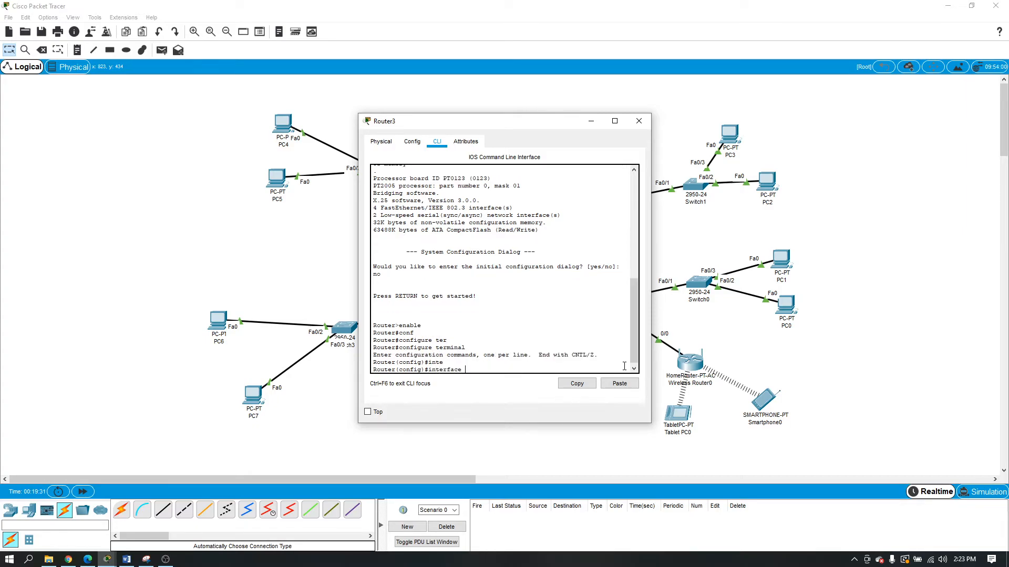
type("fas")
key("Tab")
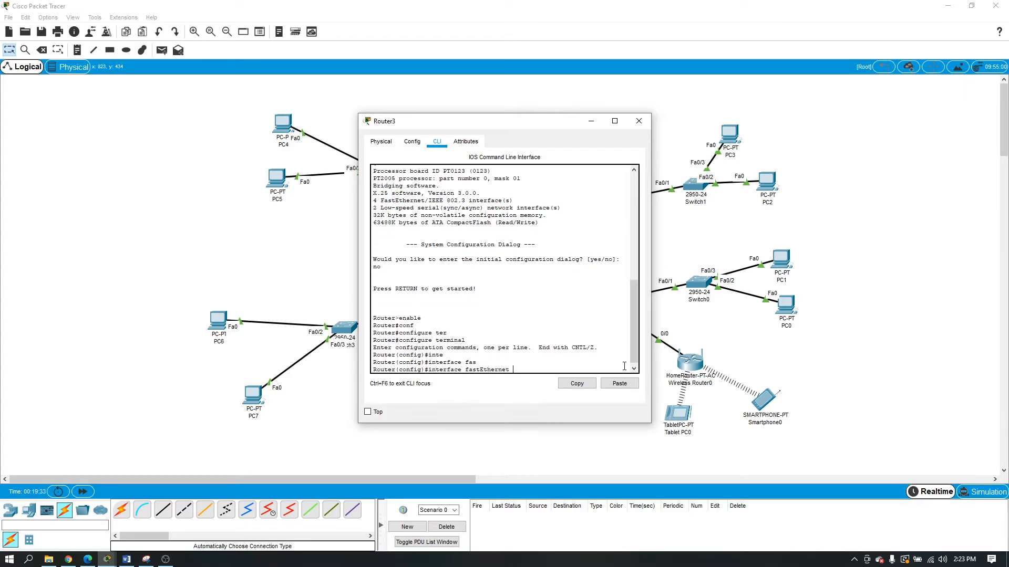
type("0/0")
key("Return")
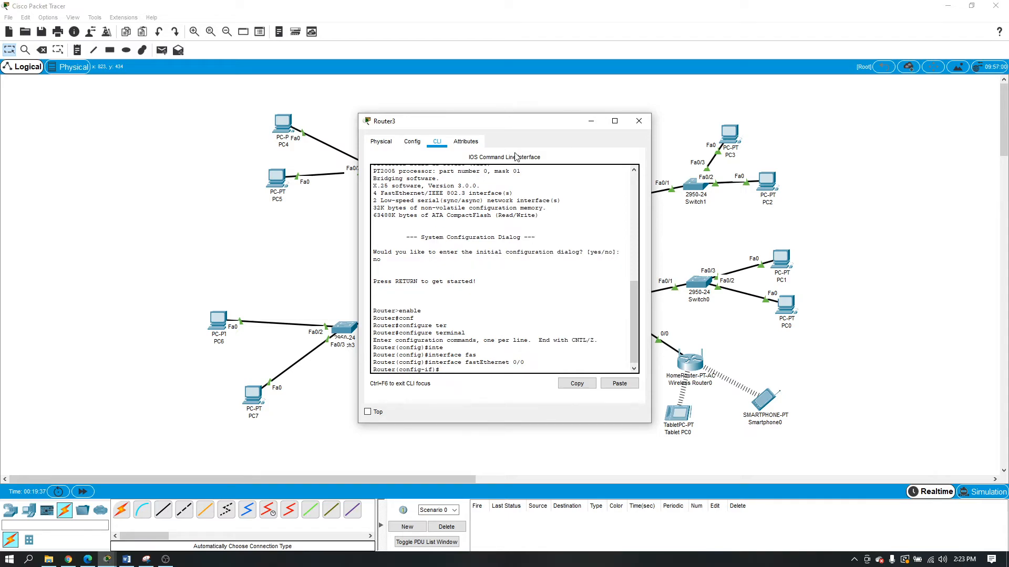
left_click_drag(507, 126, 762, 121)
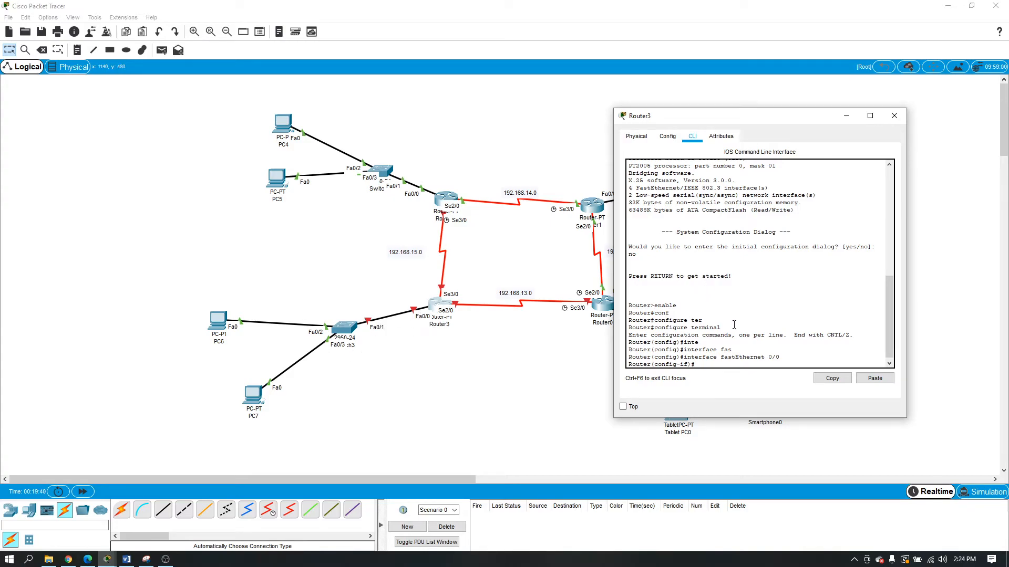
type("ip add")
key("Tab")
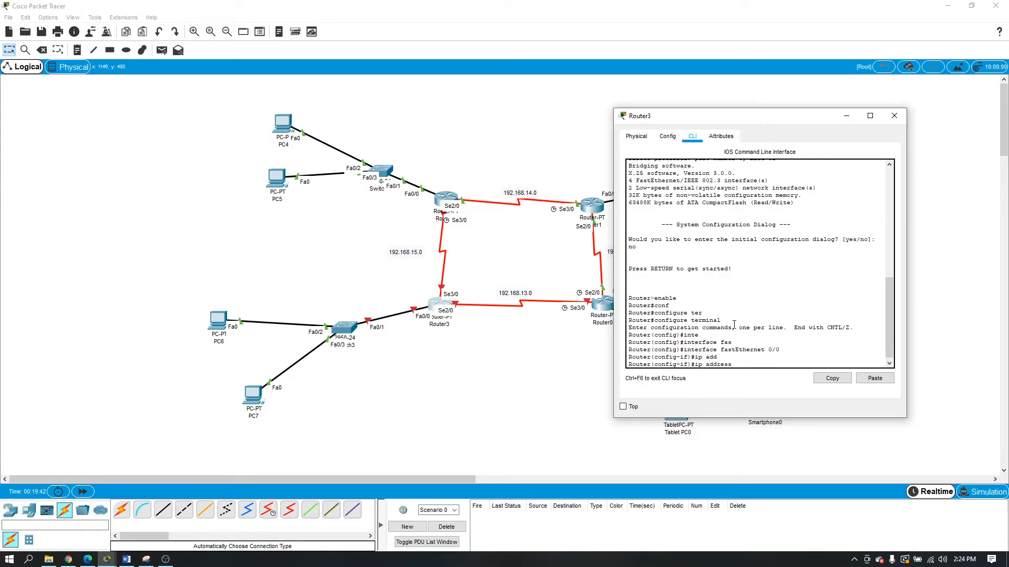
type("192.168.4.1 255")
key("BackSpace")
key("BackSpace")
type(".255.255.0")
key("Return")
- Enable Router3's fastEthernet 0/0 with no shutdown and exit interface mode
type("no")
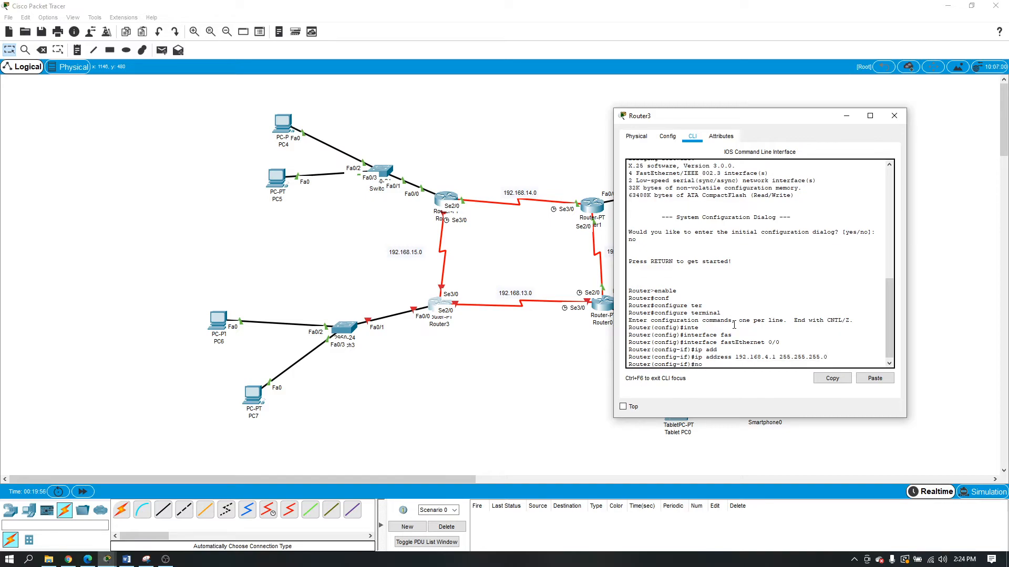
type(" shu")
key("Tab")
key("Return")
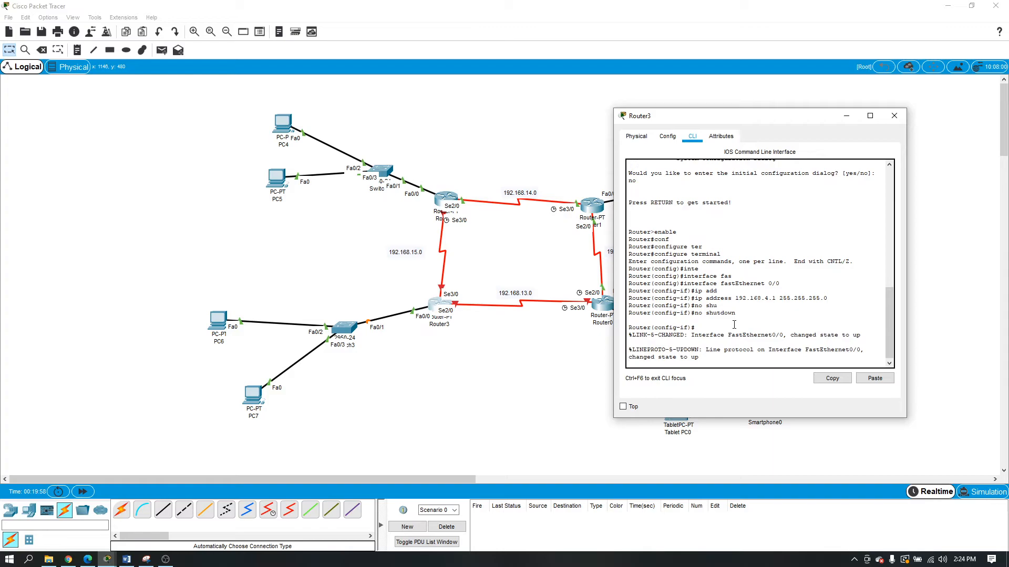
type("exit")
key("Return")
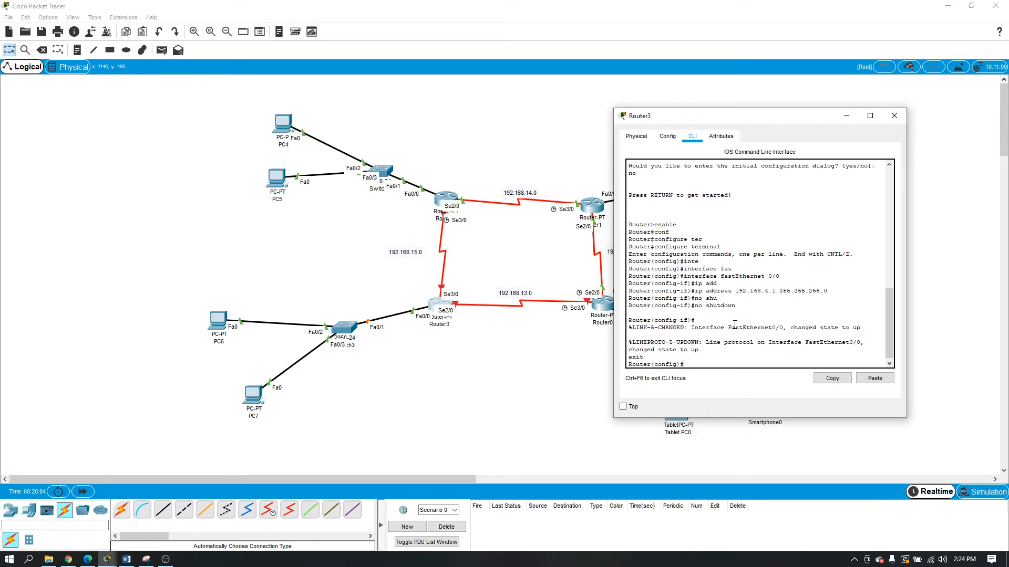
- Assign IP address 192.168.13.2 with mask 255.255.255.0 to Router3's serial 2/0 interface
type("inte")
key("Tab")
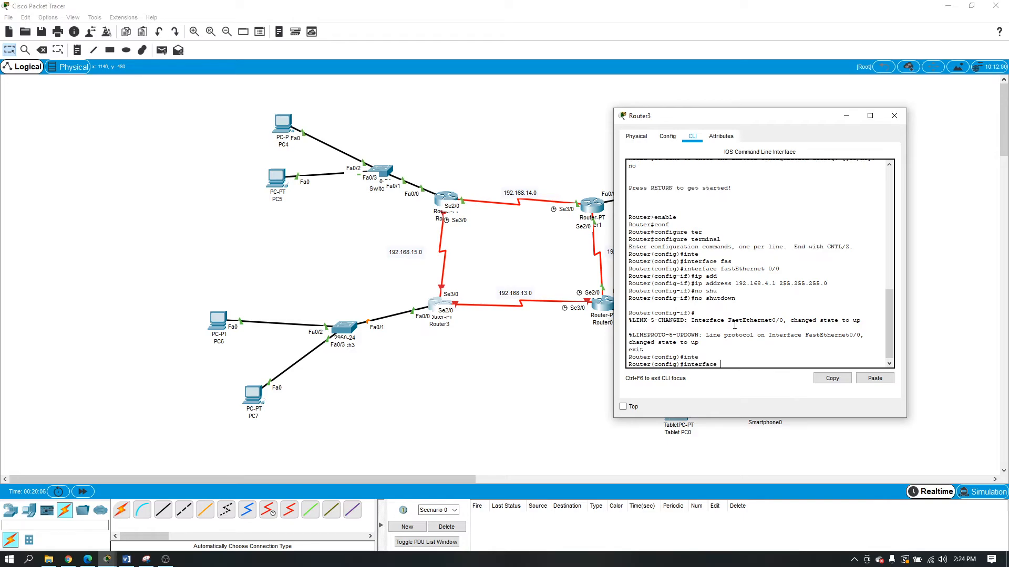
type("se")
key("Tab")
type("2/0")
key("Return")
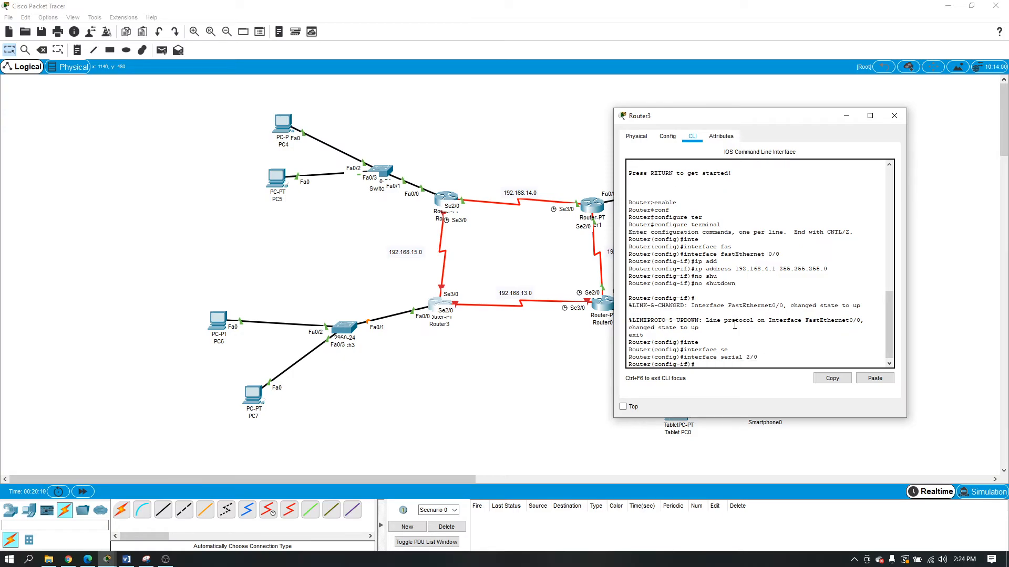
type("ip address 192.2168.")
type("13.2 255.255.255.0")
key("Return")
- Enable Router3's serial 2/0 with no shutdown and exit interface mode
type("no shu")
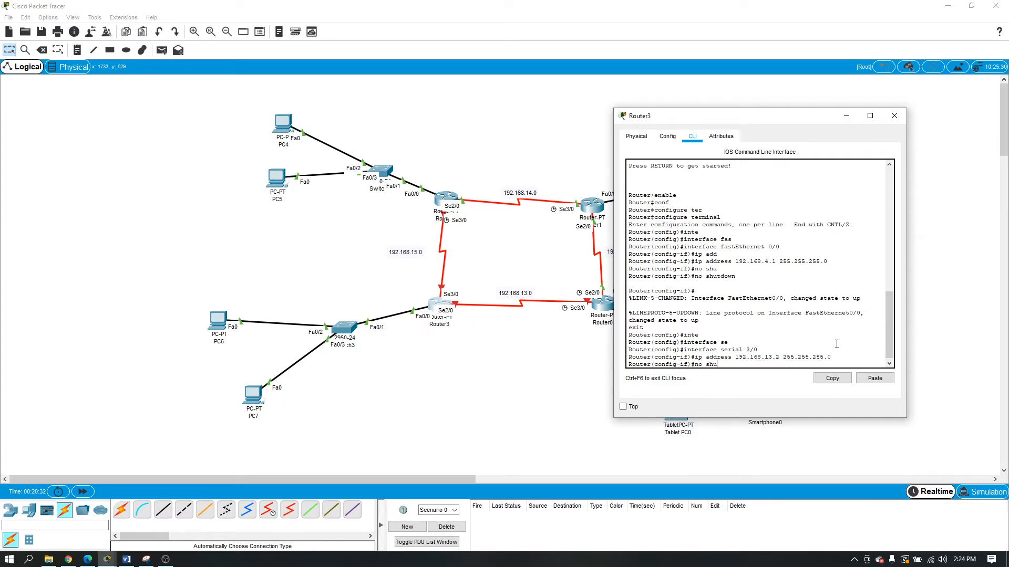
key("Tab")
key("Return")
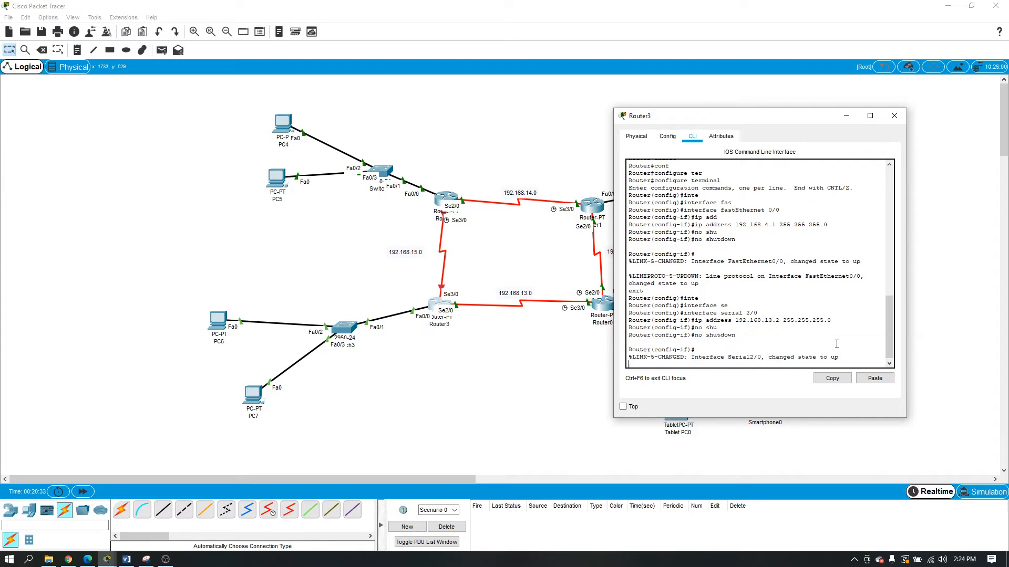
key("Return")
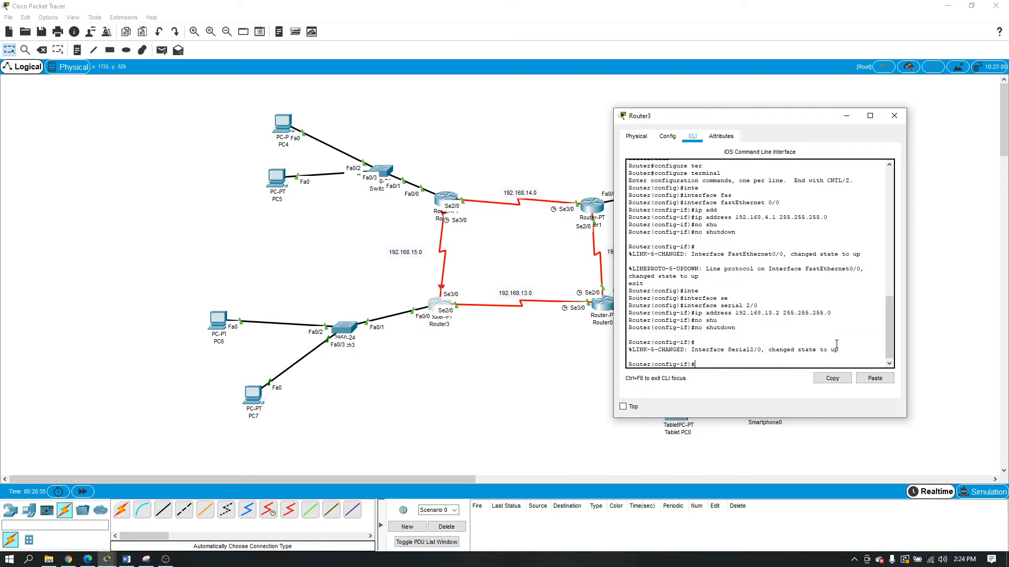
type("exit")
key("Return")
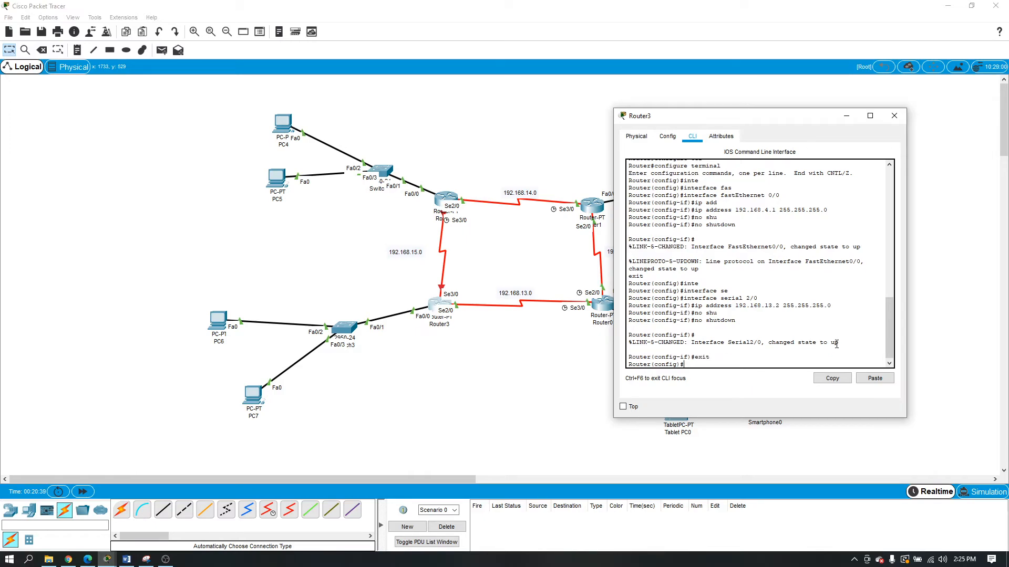
- Assign IP address 192.168.15.2 with mask 255.255.255.0 to Router3's serial 3/0 interface
type("int")
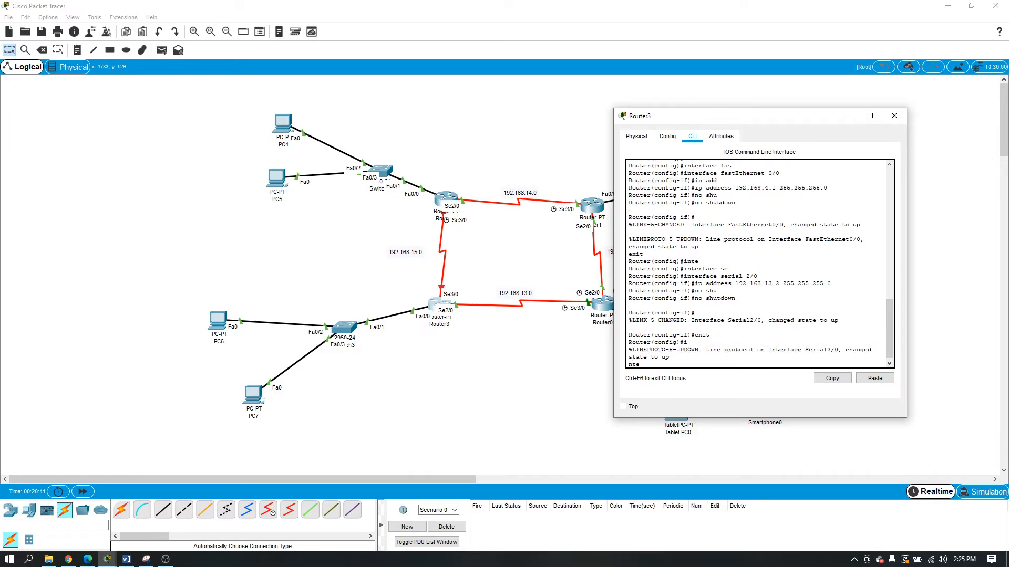
key("Return")
type("int")
key("Tab")
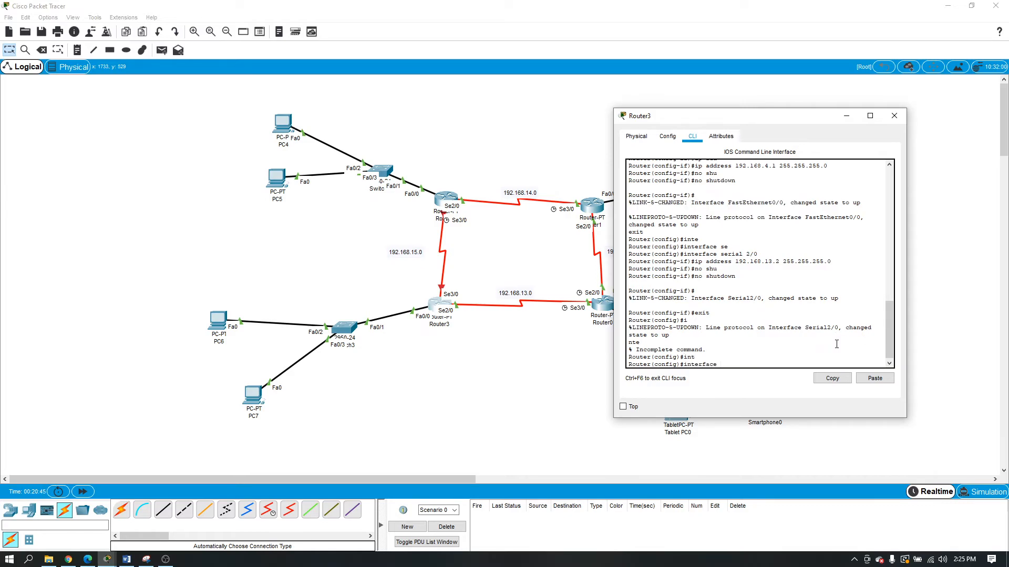
type("se")
key("Tab")
type("3/0")
key("Return")
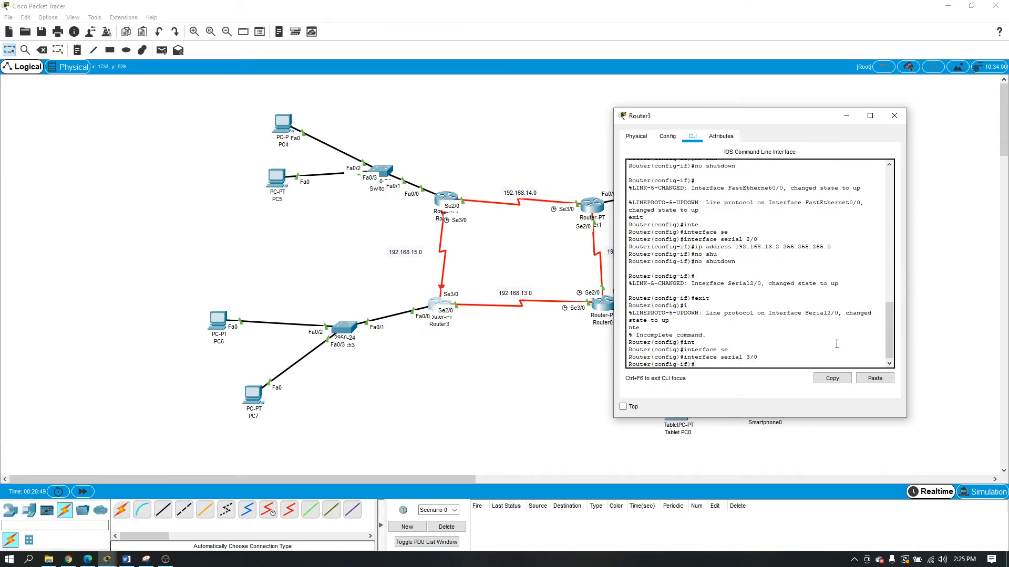
type("ip address 192.168.15.2 255.255.255.0")
key("Return")
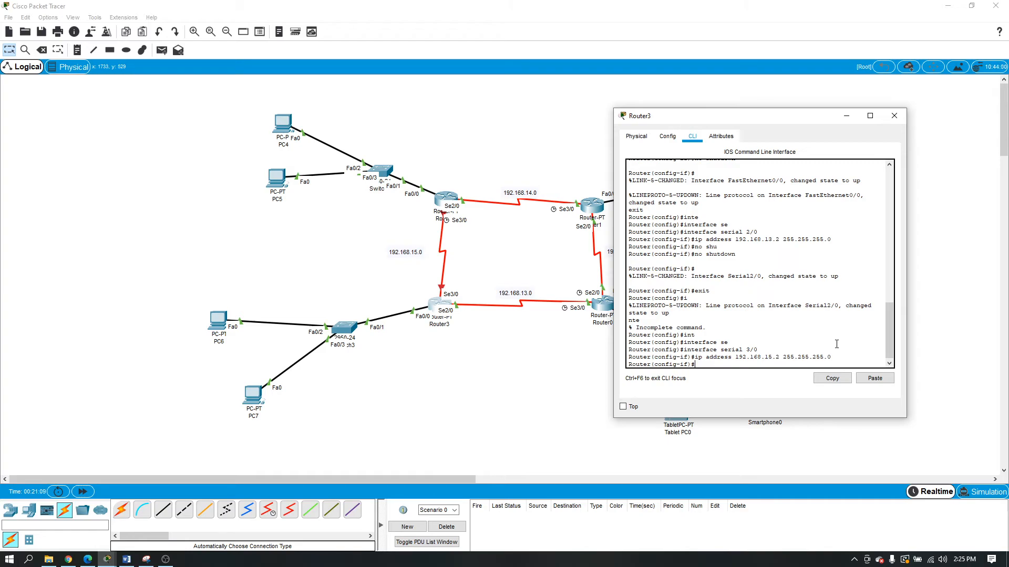
- Enable Router3's serial 3/0 with no shutdown and exit interface mode
type("no shutdown")
key("Return")
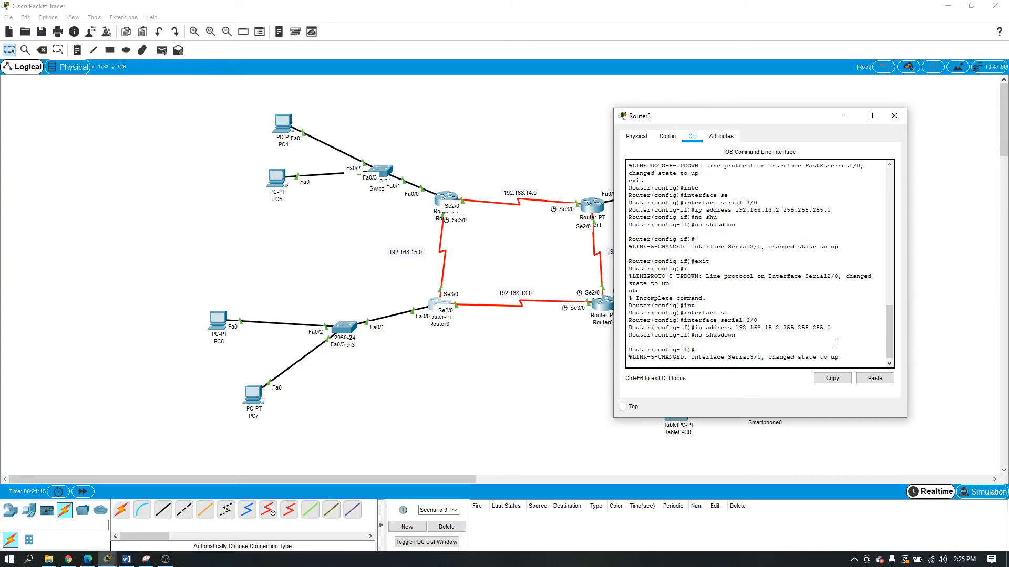
key("Return")
type("exit")
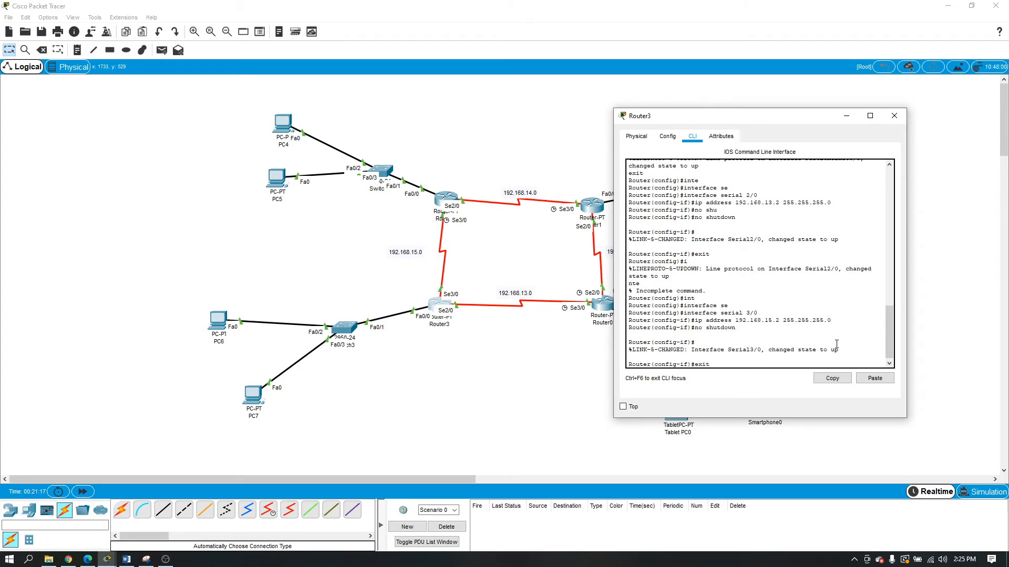
key("Return")
- Start RIP routing on Router3 with router rip and add network 192.168.4.0
type("rou")
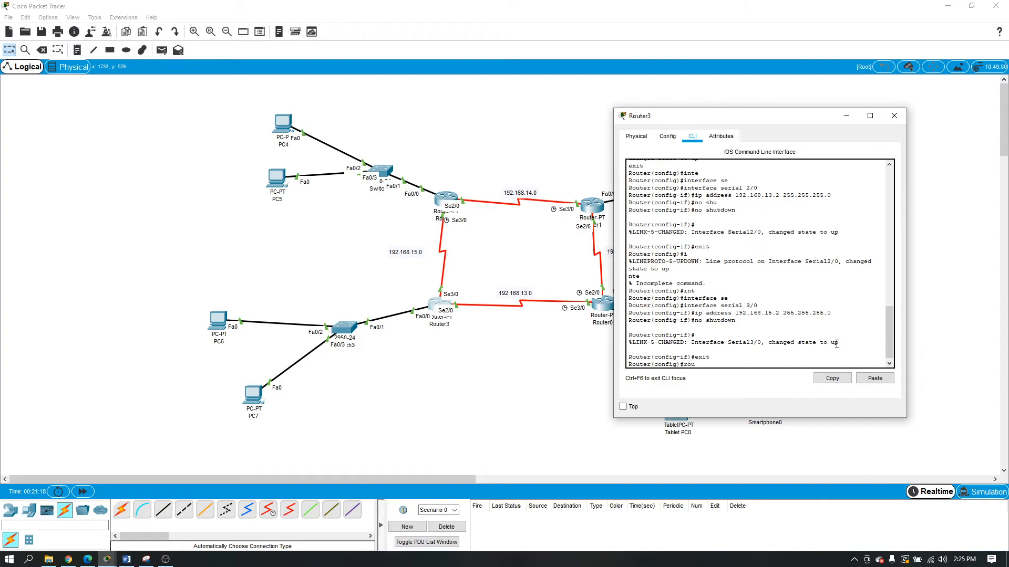
type("ter rip")
key("Return")
type("network")
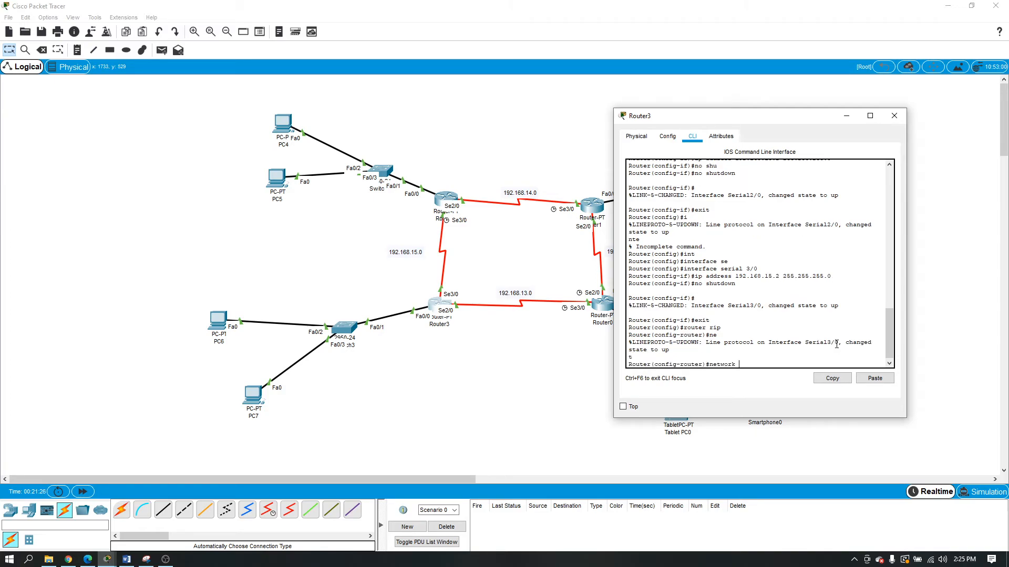
type("192.168.4.0")
key("Return")
- Add networks 192.168.13.0 and 192.168.15.0 to Router3's RIP configuration, then exit RIP mode and close the router's window
key("Up")
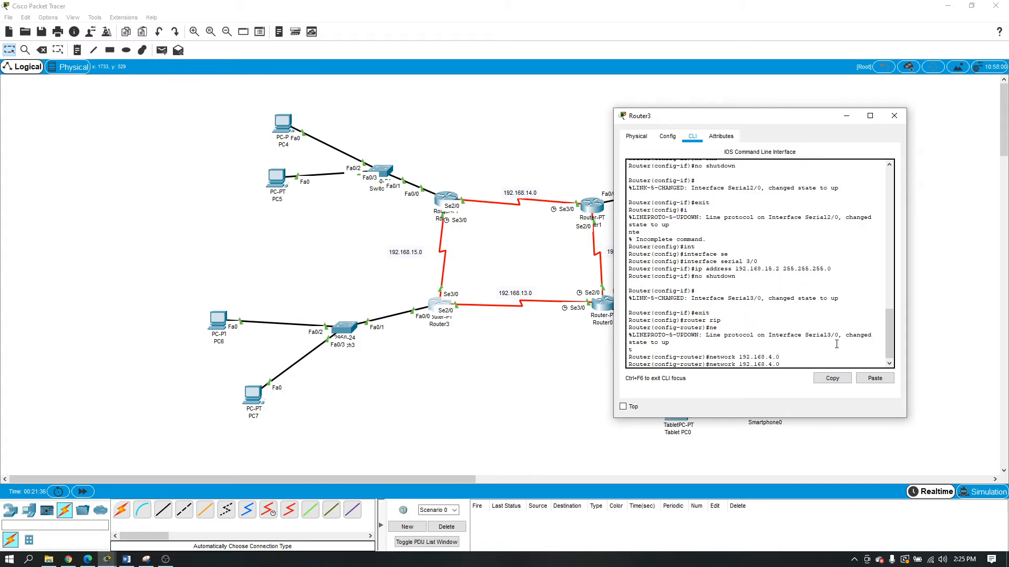
key("BackSpace")
type("13")
key("Return")
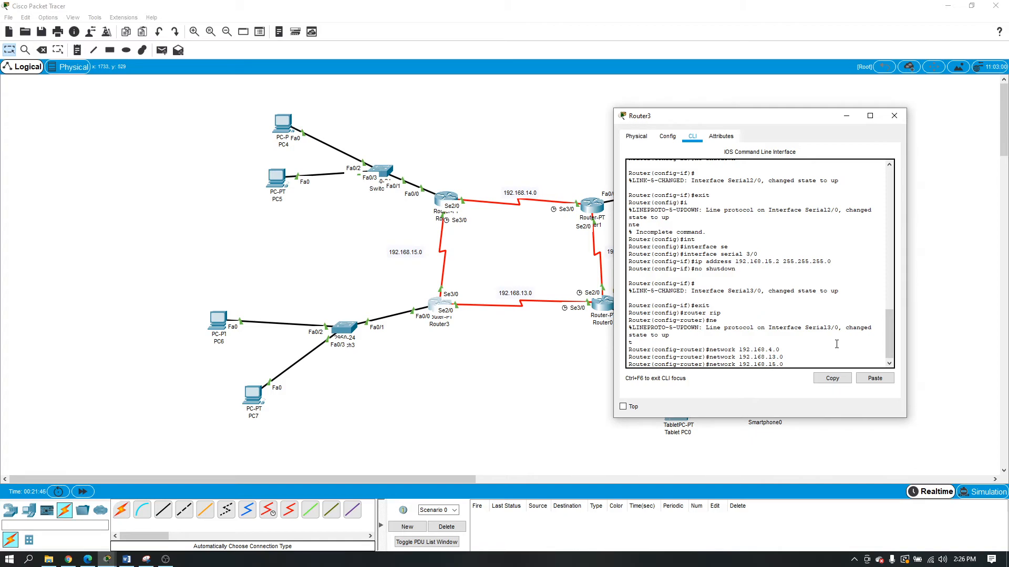
key("Return")
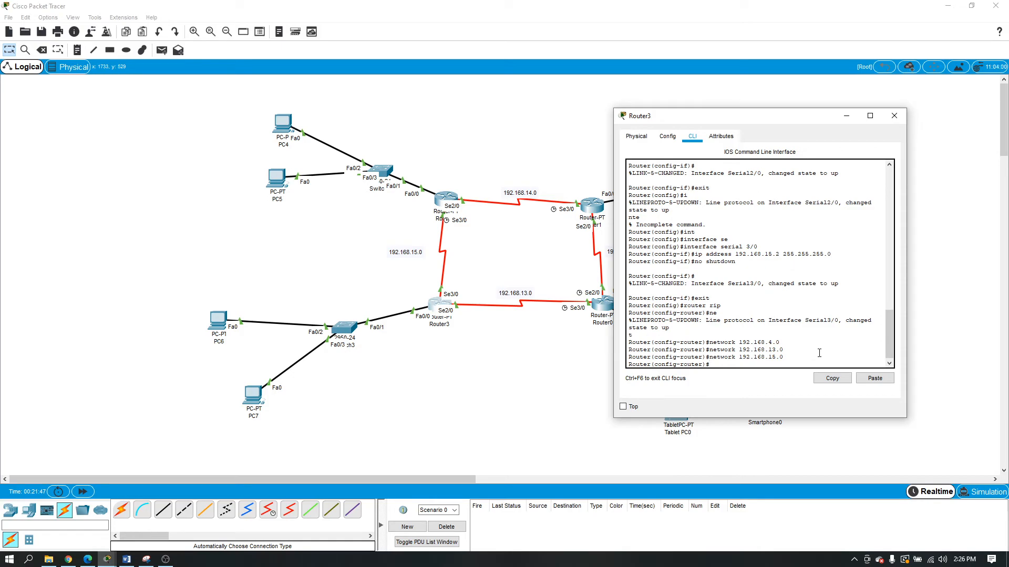
type("exit")
key("Return")
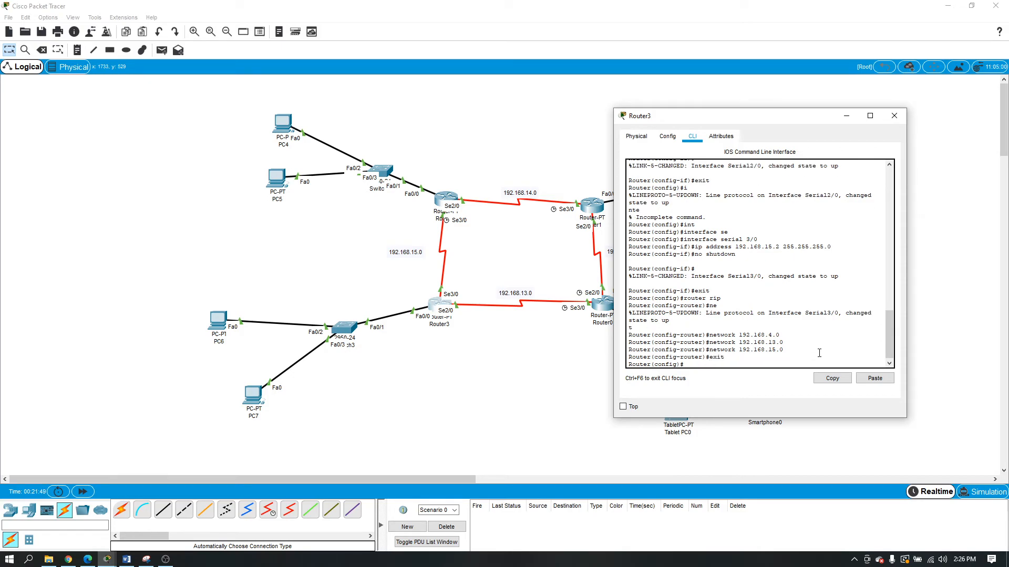
left_click(894, 116)
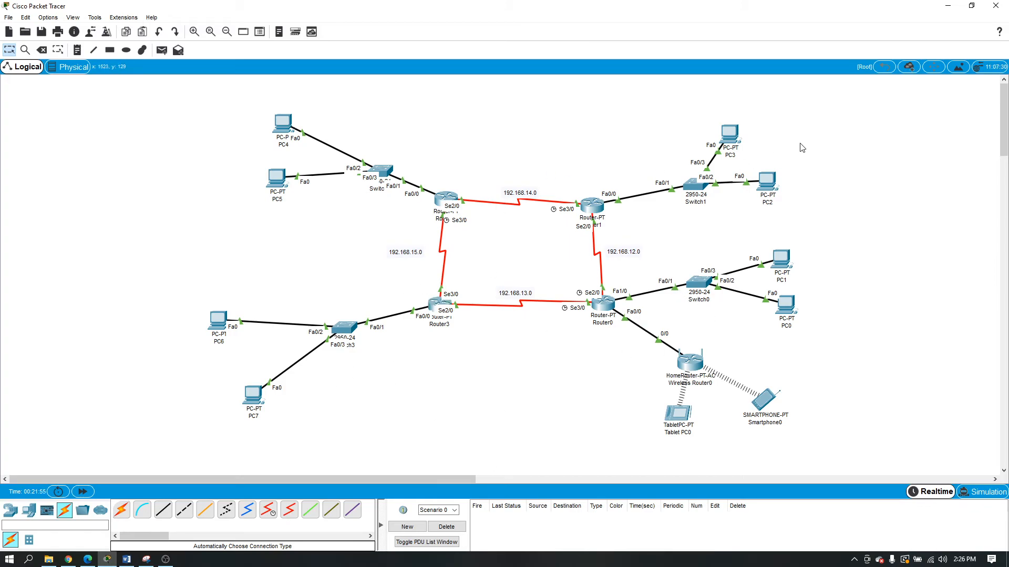
- Ping 192.168.1.4 from PC0's Command Prompt to test connectivity, then close the PC's window
left_click(787, 303)
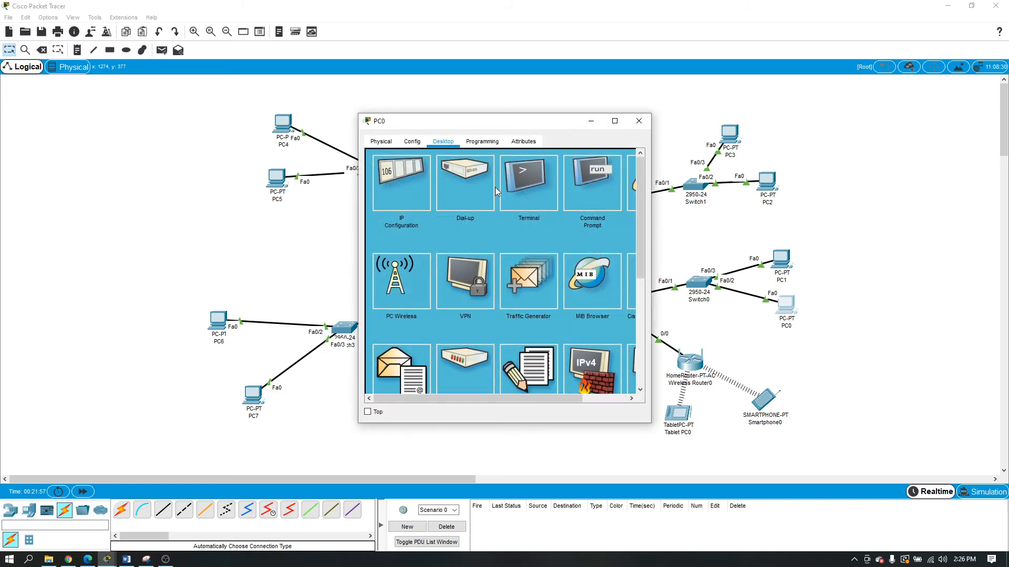
left_click(580, 181)
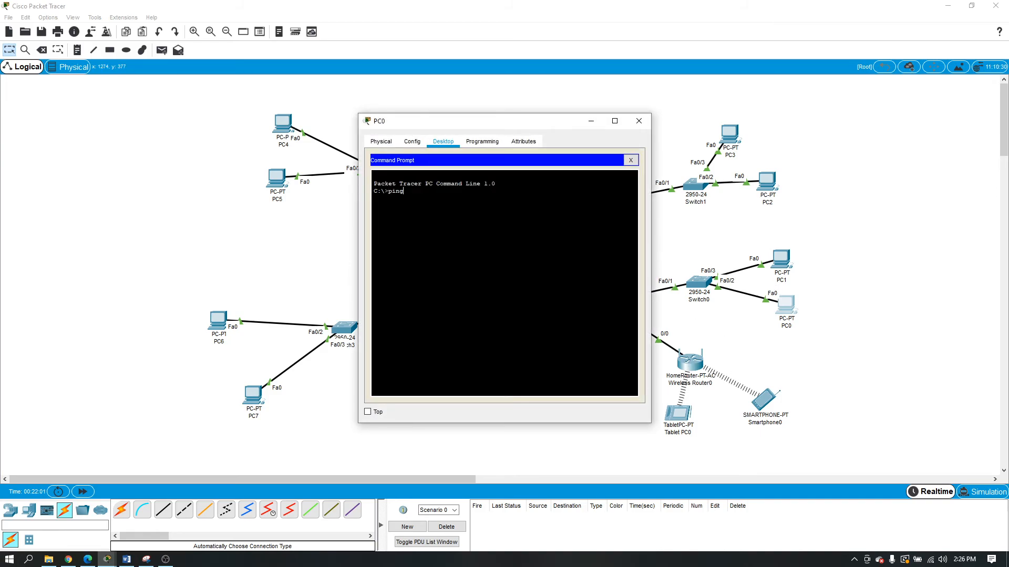
type("ping 152")
key("Return")
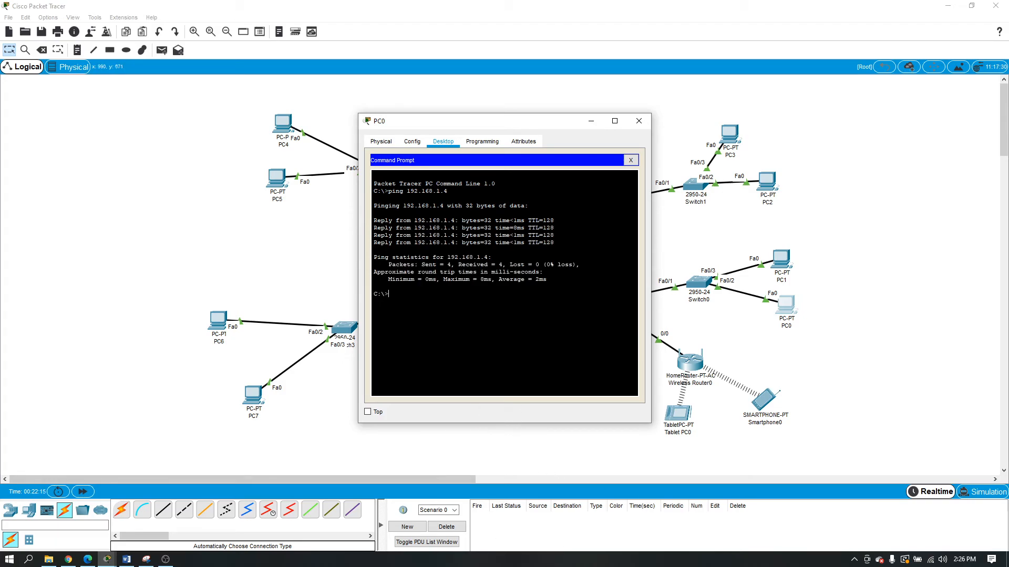
left_click(637, 125)
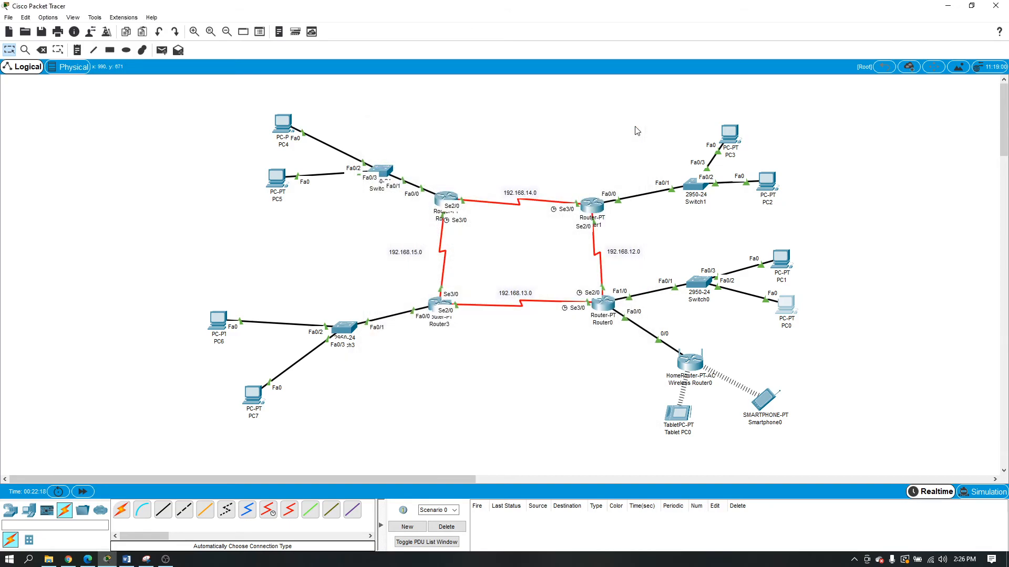
- Ping 192.168.4.4 from PC0's Command Prompt
left_click(788, 307)
left_click(582, 199)
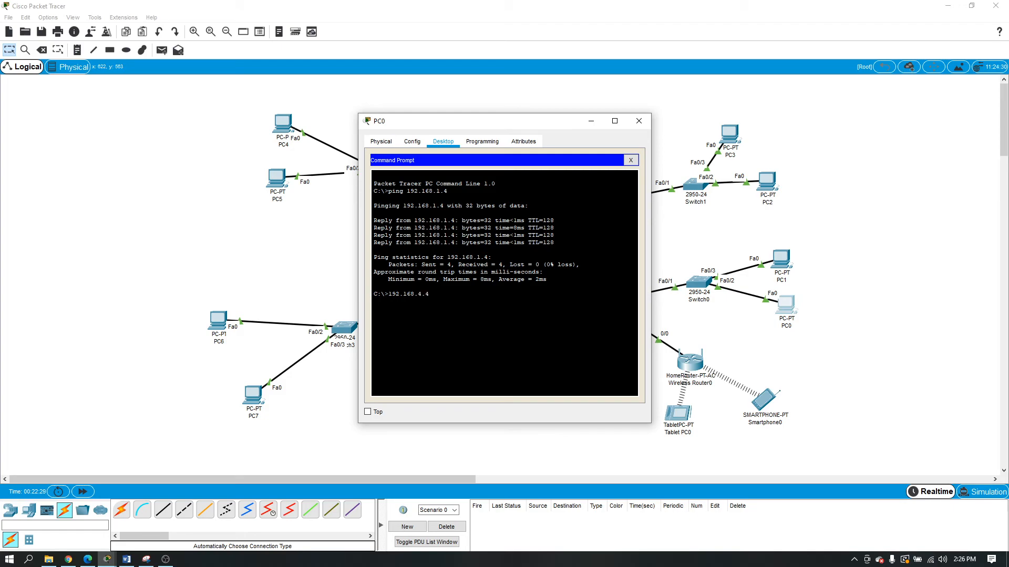
key("Return")
key("Up")
key("Left")
key("Home")
type("ping")
key("Return")
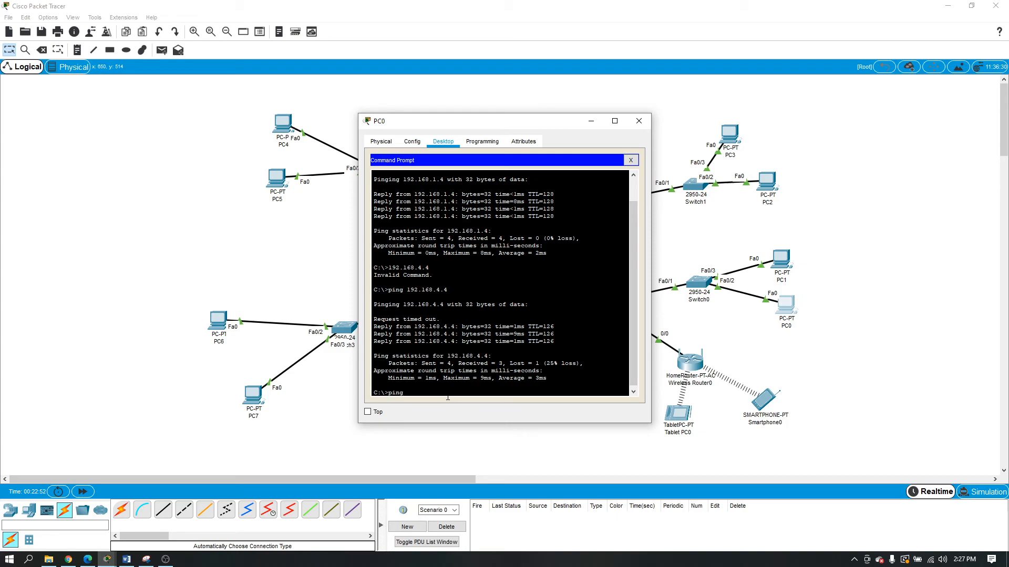
- Repeat the ping to 192.168.4.4 from PC0, then close the PC's window
key("Up")
key("Return")
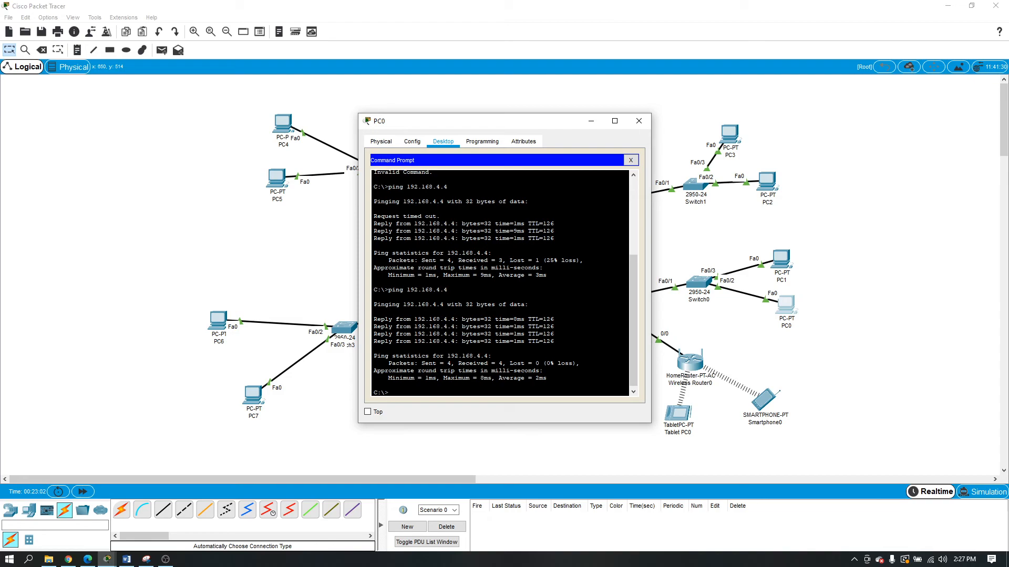
left_click(639, 121)
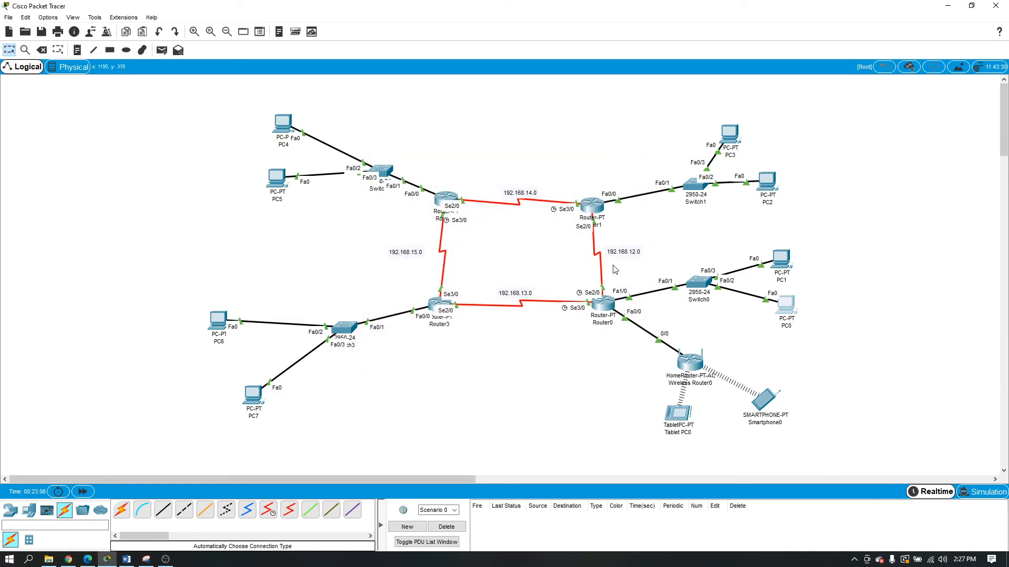
- Send one simple PDU from PC0 to PC1 and another from PC0 to PC2
left_click(162, 50)
left_click(783, 306)
left_click(781, 268)
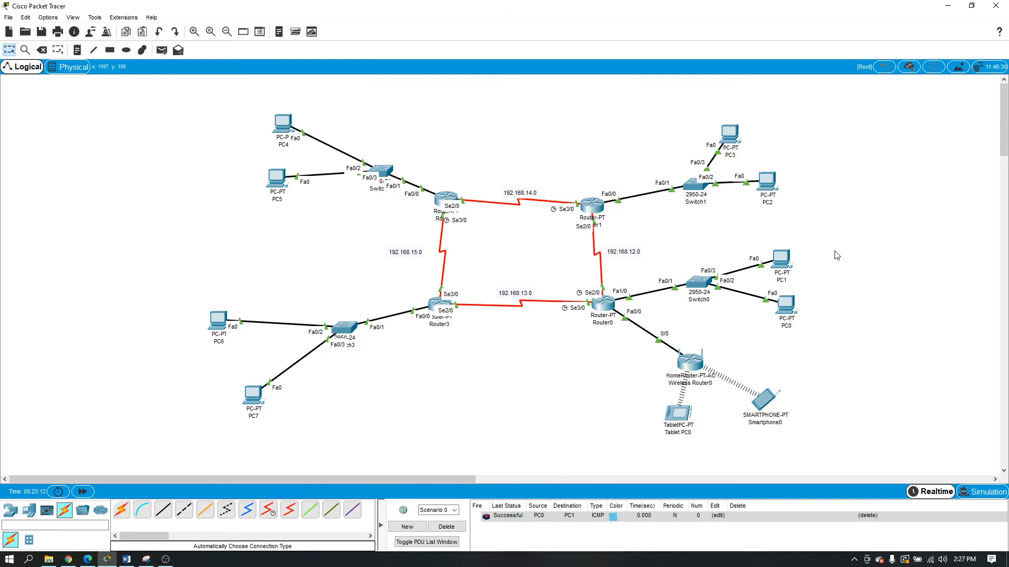
left_click(162, 50)
left_click(783, 265)
left_click(767, 181)
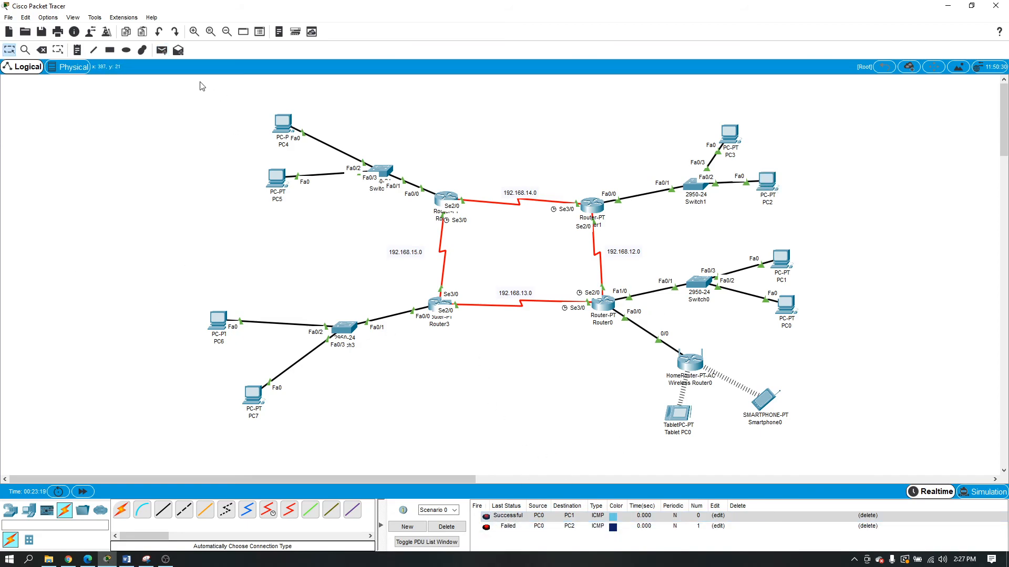
- Send another simple PDU from PC0 to PC2, then delete Scenario 0's PDUs
left_click(161, 50)
left_click(785, 304)
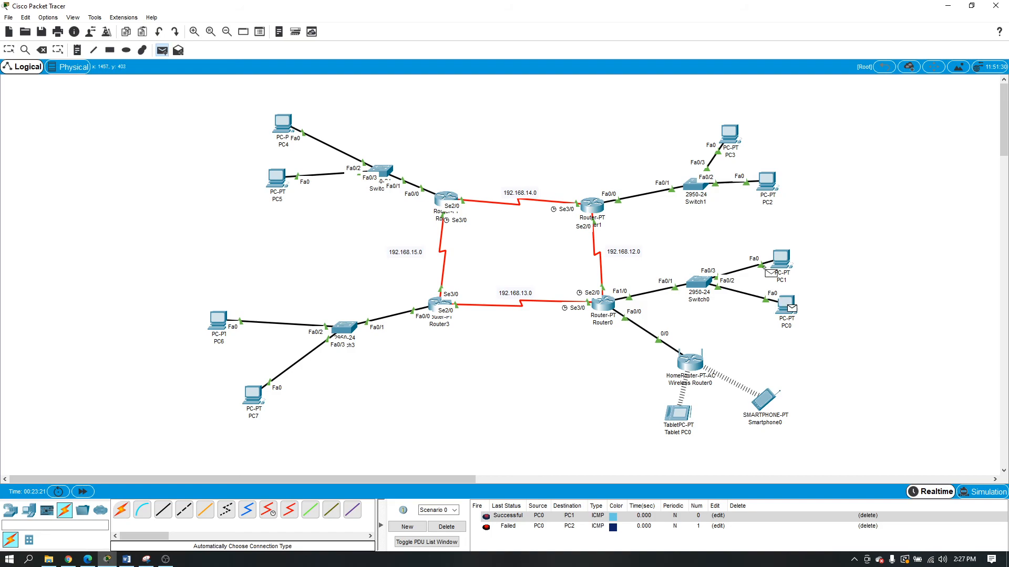
left_click(771, 179)
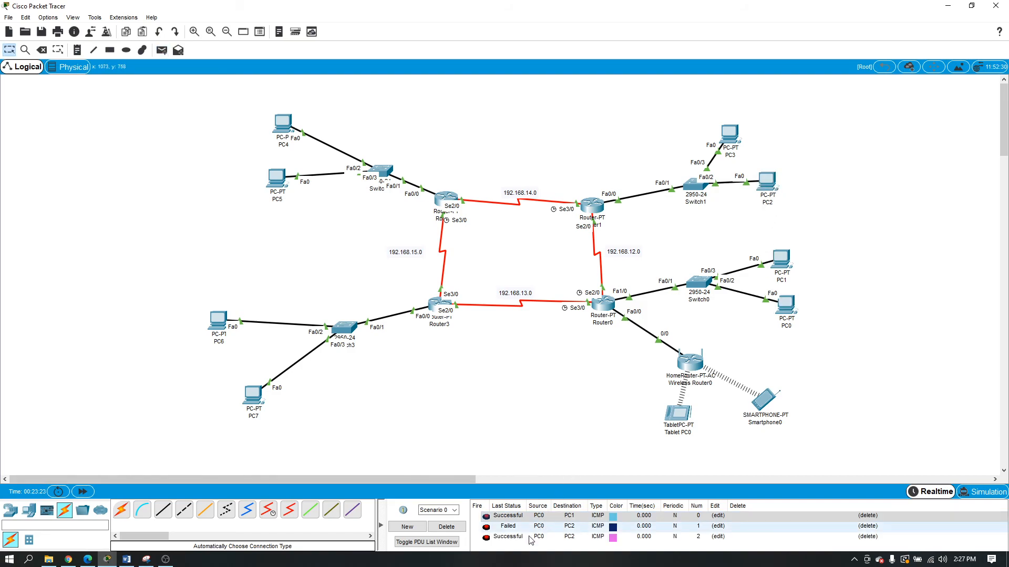
left_click(451, 528)
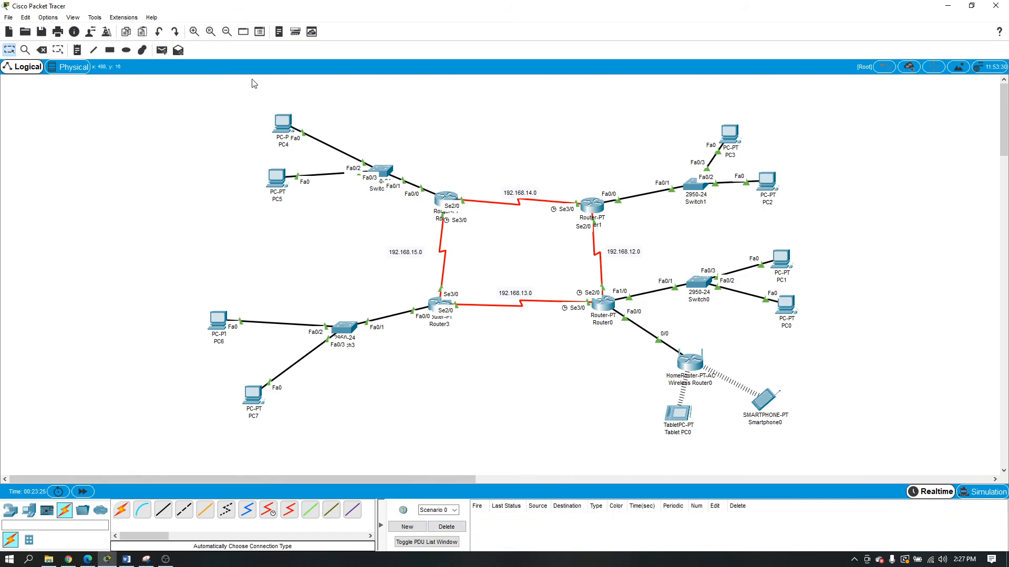
- Test the wireless LAN with a simple PDU from Smartphone0 to Tablet PC0, then clear the scenario's PDU list
left_click(160, 51)
left_click(762, 404)
left_click(678, 412)
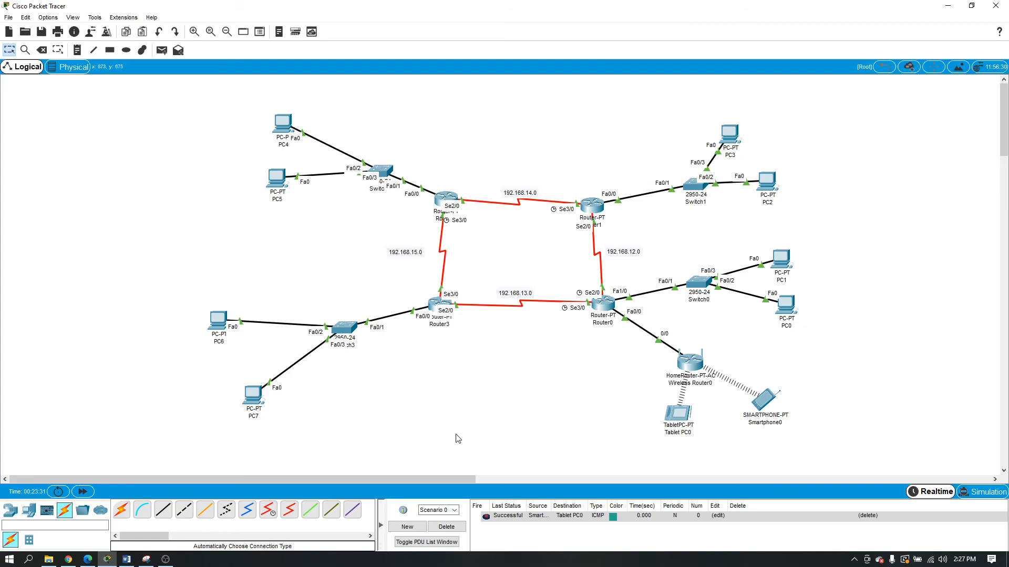
left_click(446, 526)
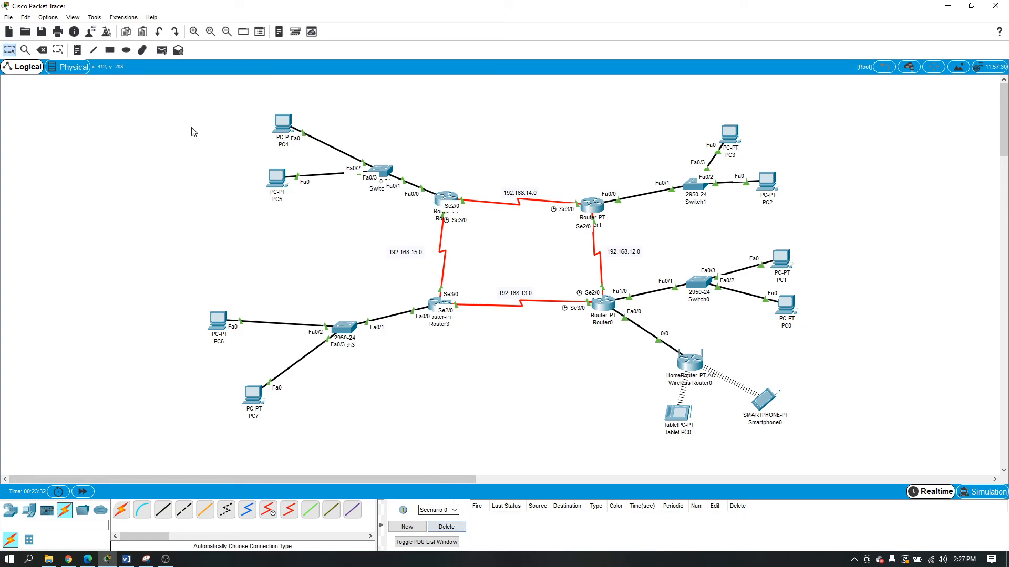
- Send a simple PDU from PC7 to PC5, then delete it from the scenario
left_click(161, 49)
left_click(252, 394)
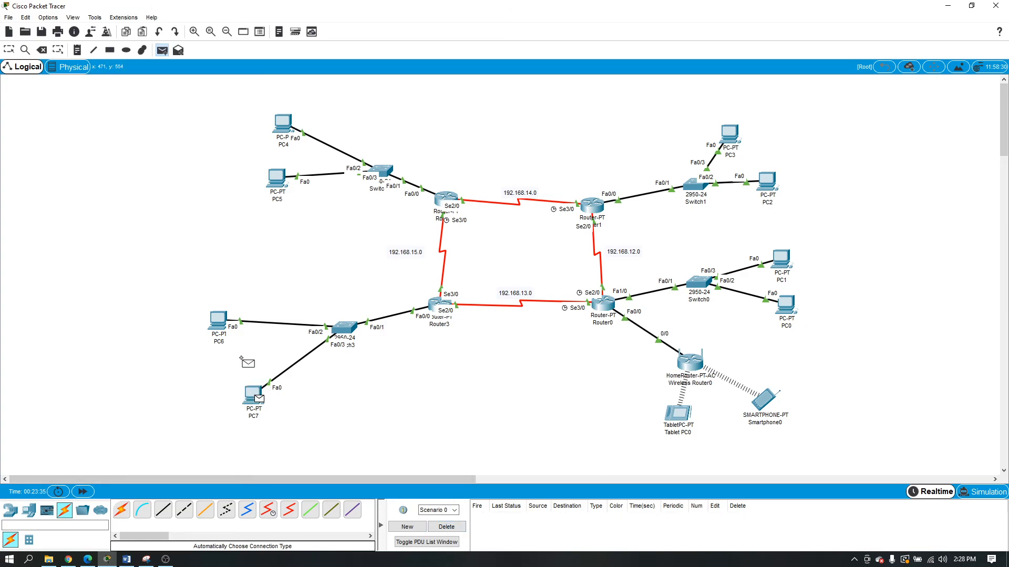
left_click(280, 182)
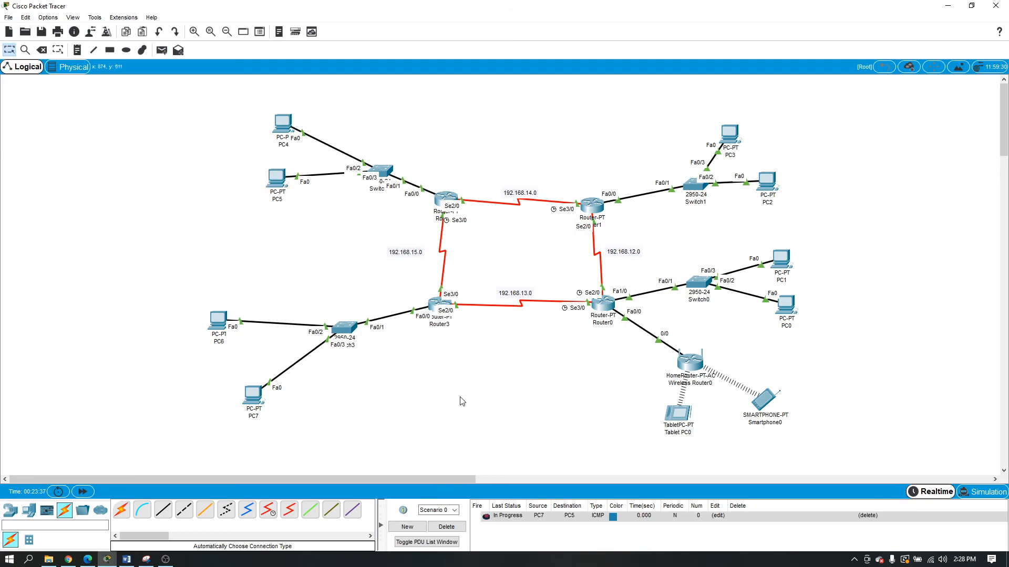
left_click(446, 527)
- Repeat the simple PDU test from PC7 to PC5, then clear the scenario's PDU list
left_click(162, 50)
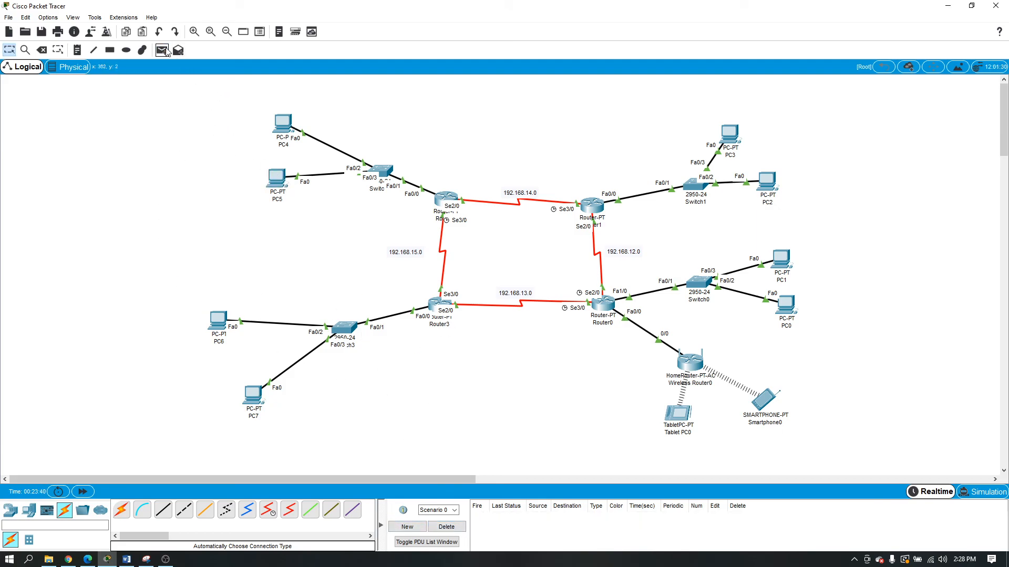
left_click(256, 397)
left_click(282, 178)
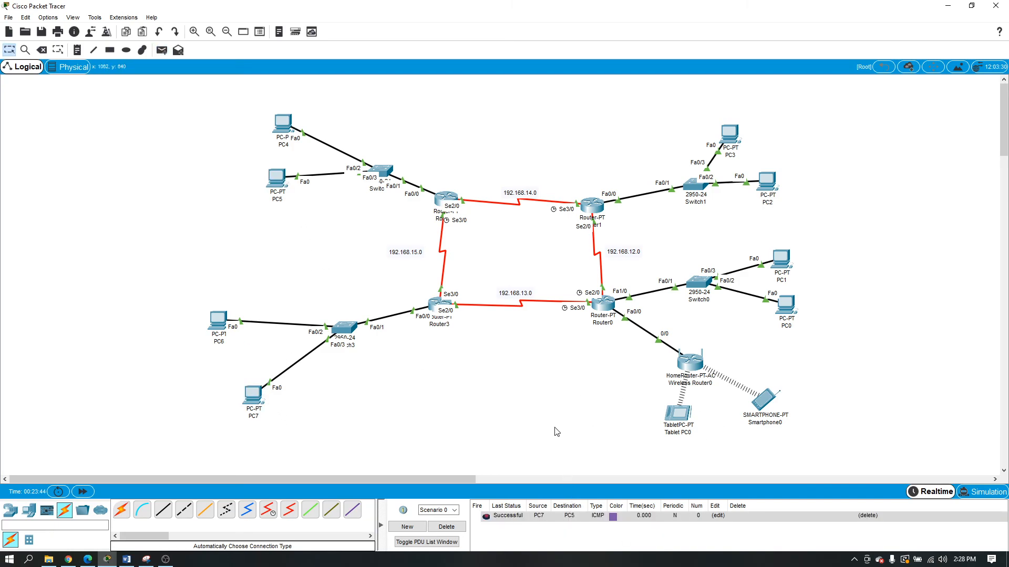
left_click(446, 527)
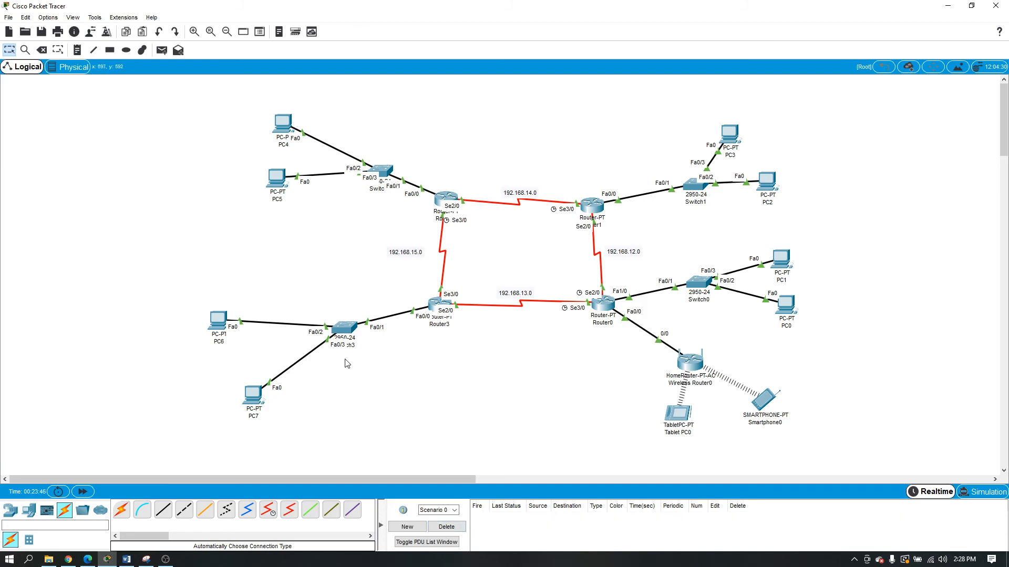
- Send a simple PDU from PC6 to PC3, then delete it from the scenario
left_click(162, 50)
left_click(222, 326)
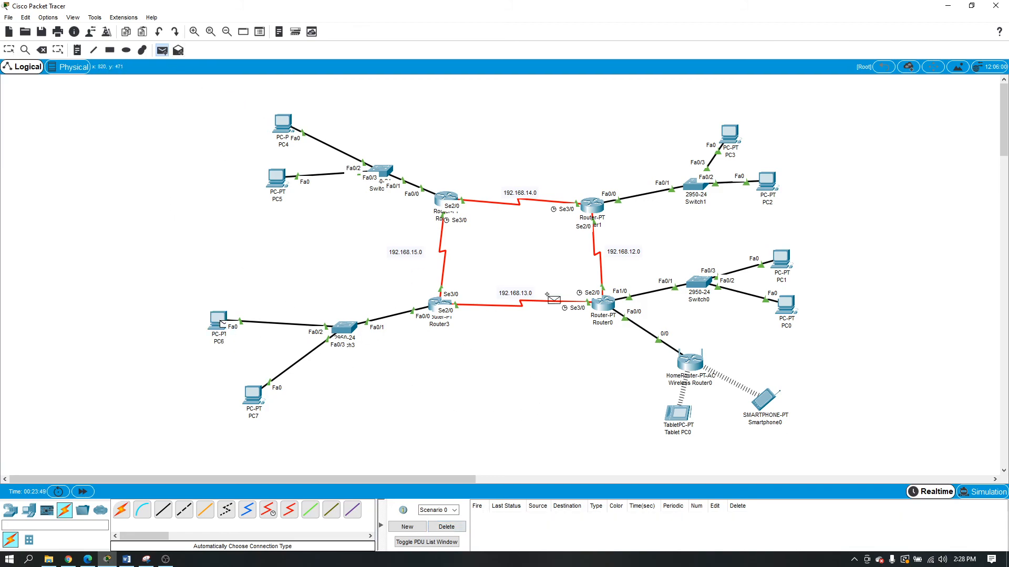
left_click(730, 134)
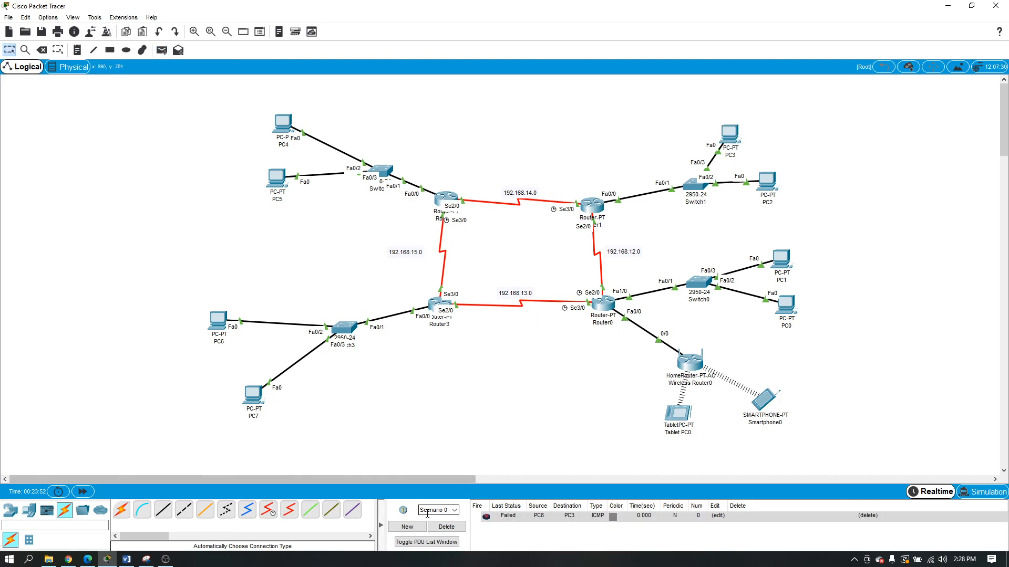
left_click(447, 527)
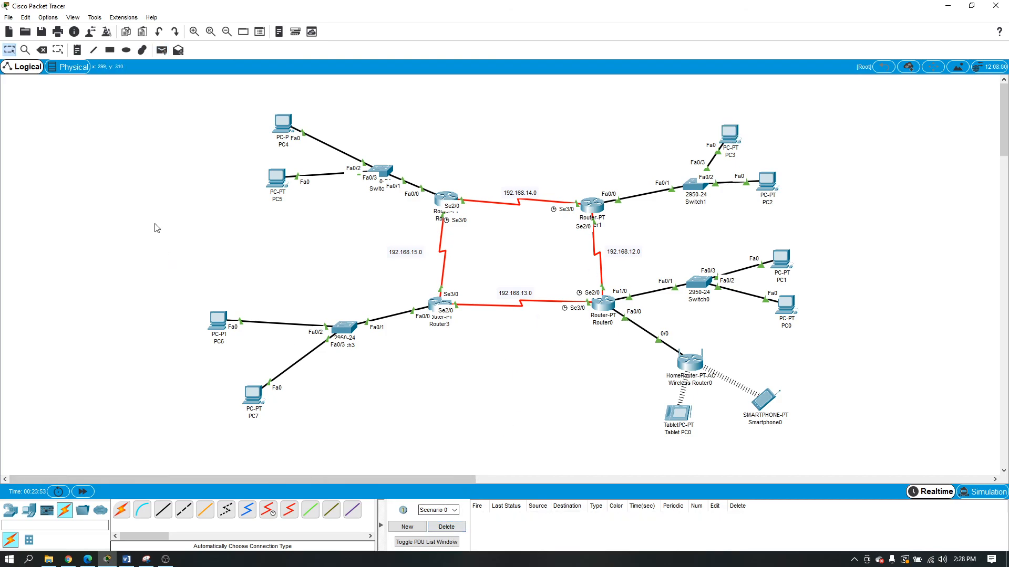
- Send a simple PDU from PC6 to PC2, then delete it from the scenario
left_click(162, 50)
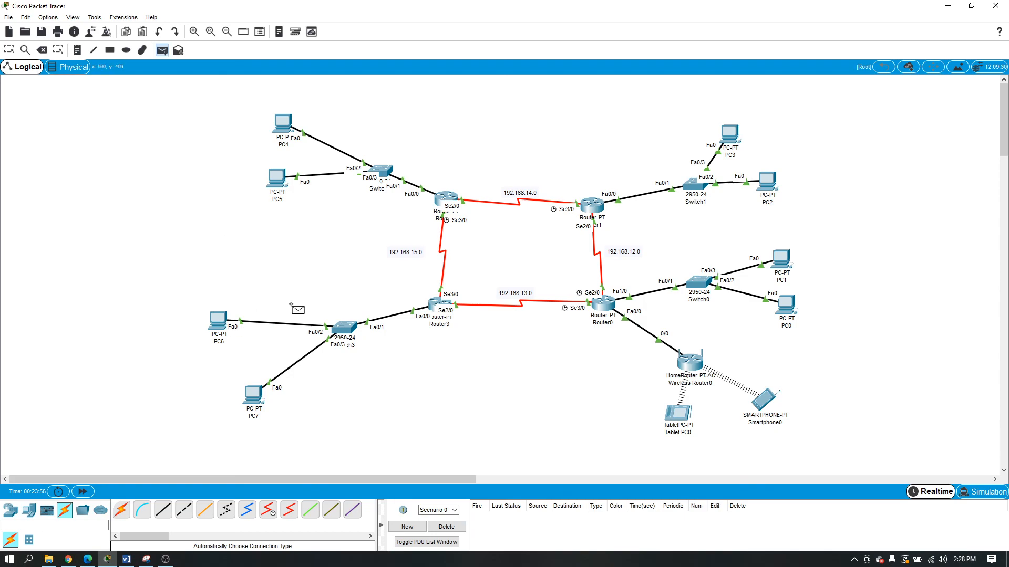
left_click(218, 320)
left_click(767, 185)
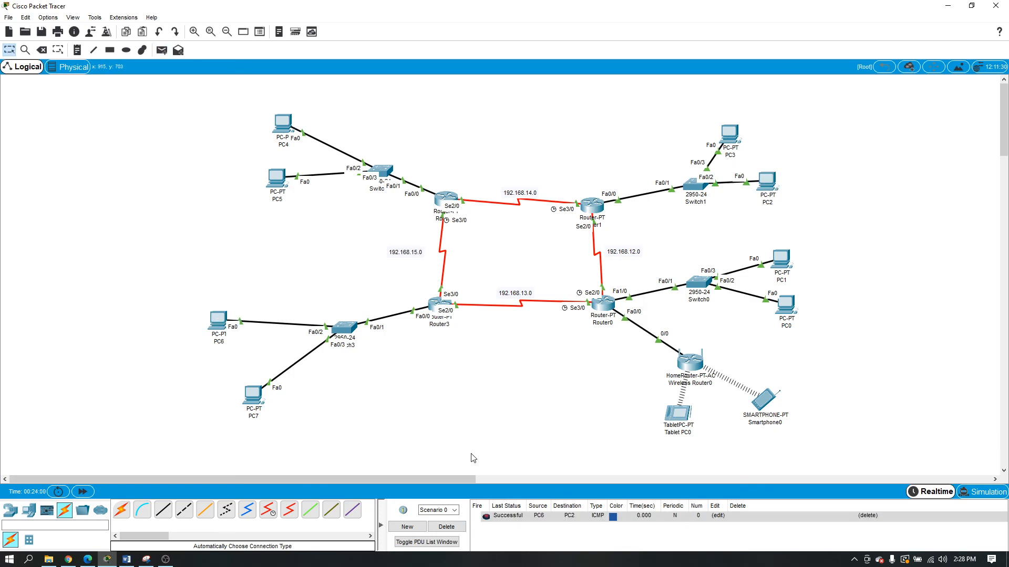
left_click(444, 527)
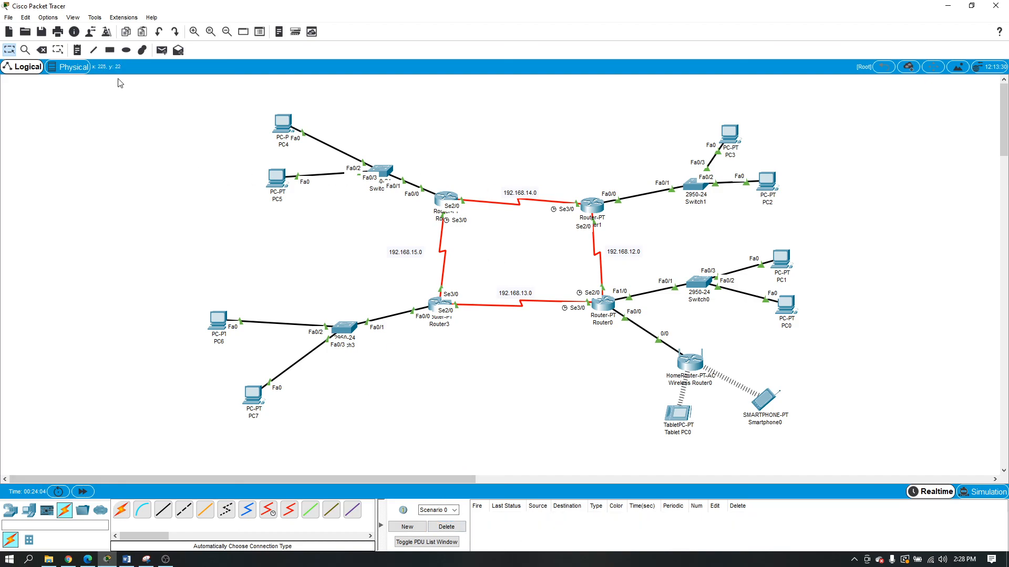
- Send a simple PDU from PC5 to PC2, then delete it from the scenario
left_click(161, 50)
left_click(276, 178)
left_click(768, 182)
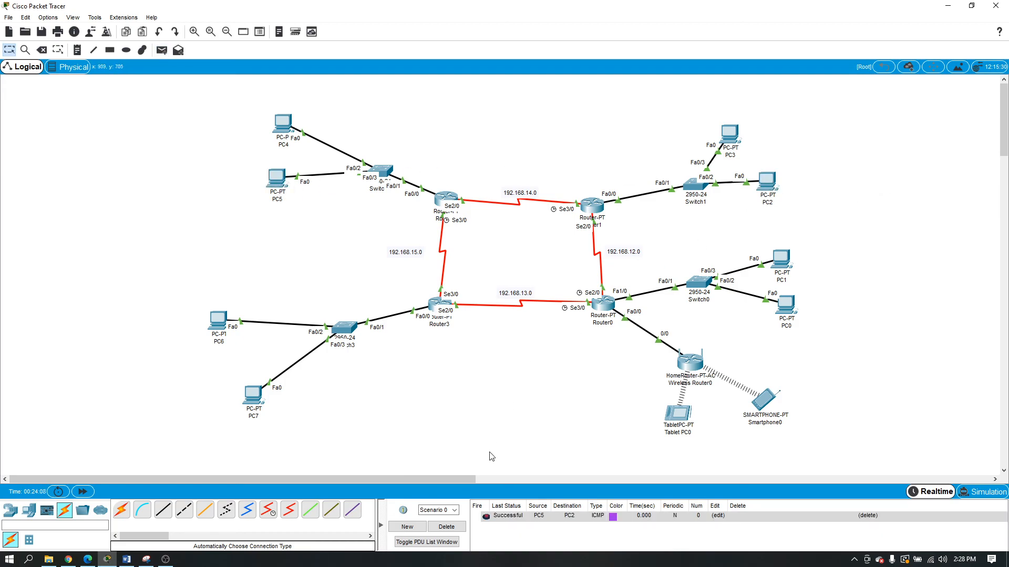
left_click(446, 527)
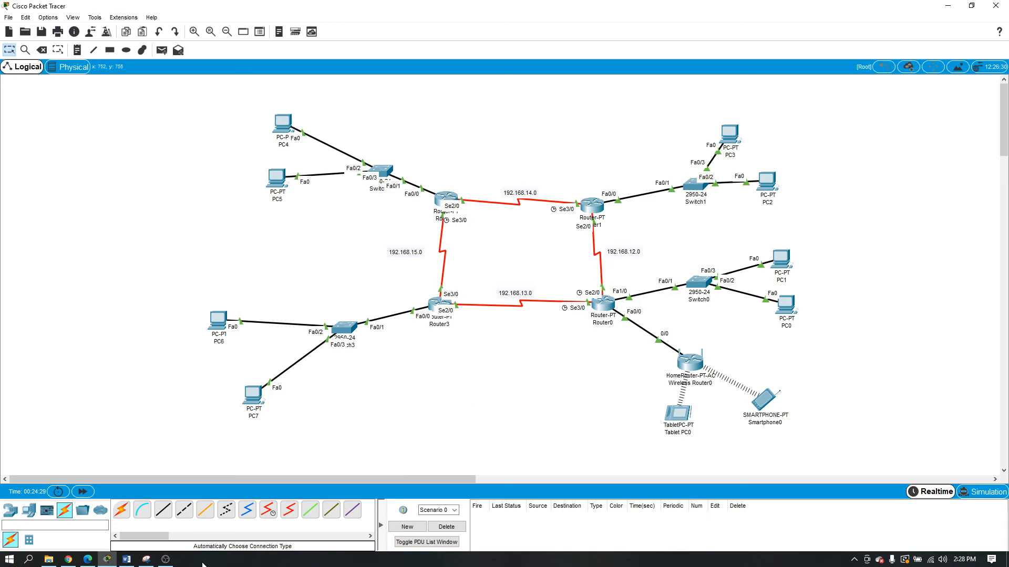
left_click(166, 559)
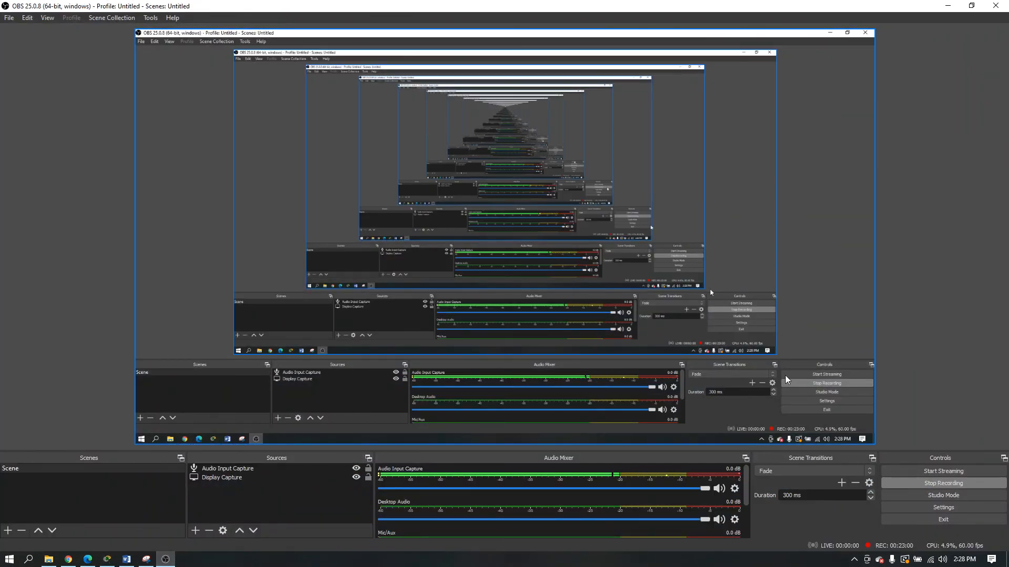